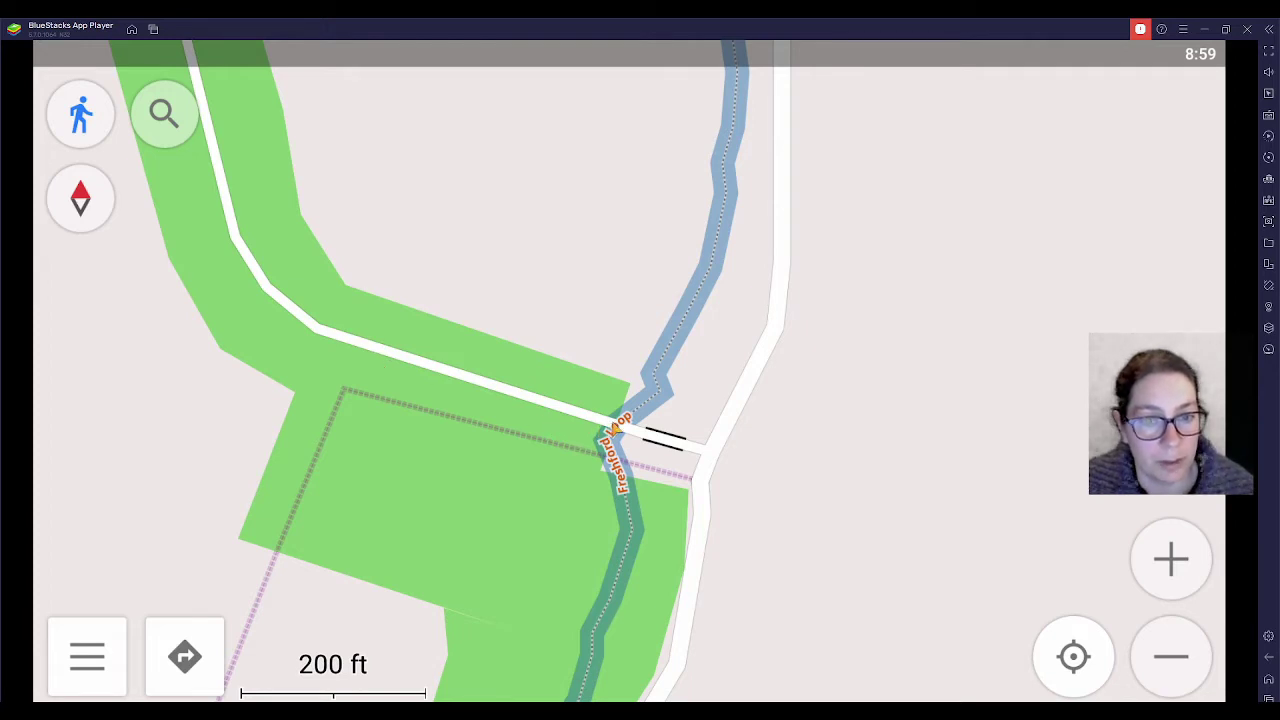
Enable the Trip recording plugin
{"action": "scroll", "coordinate": [612, 428], "scroll_direction": "down", "scroll_amount": 3}
{"action": "scroll", "coordinate": [669, 380], "scroll_direction": "up", "scroll_amount": 2}
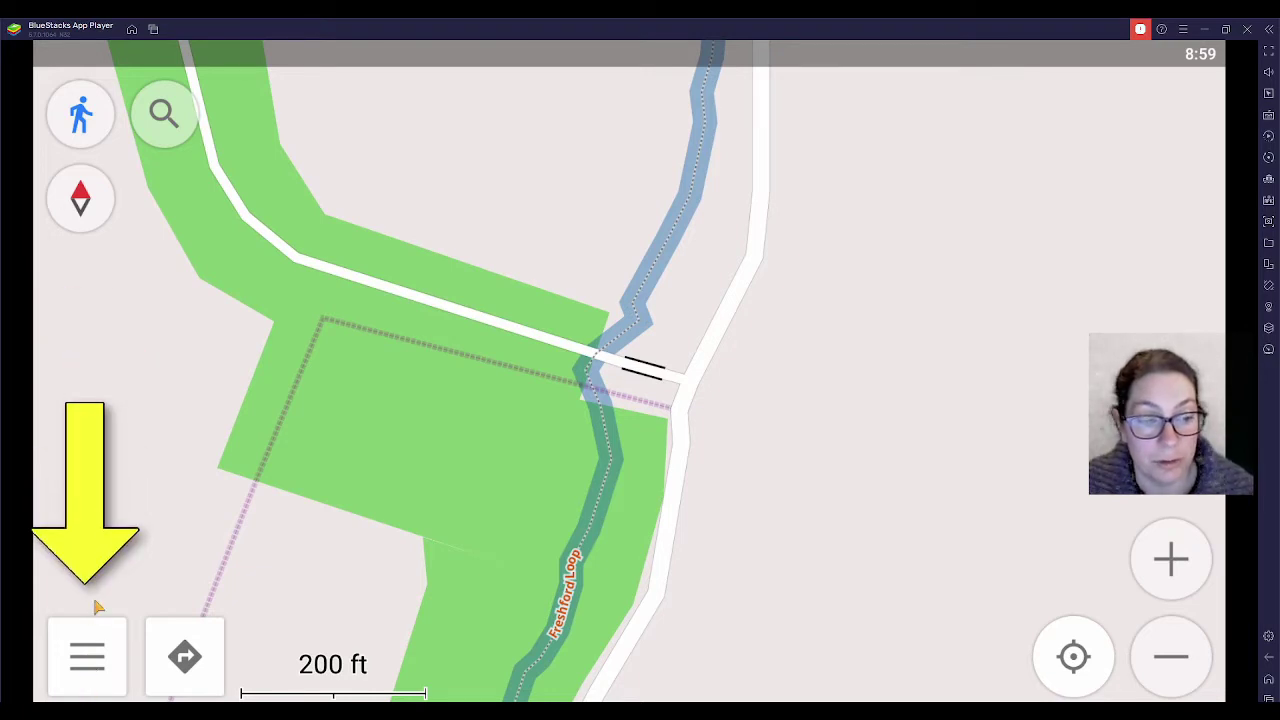
{"action": "left_click", "coordinate": [88, 662]}
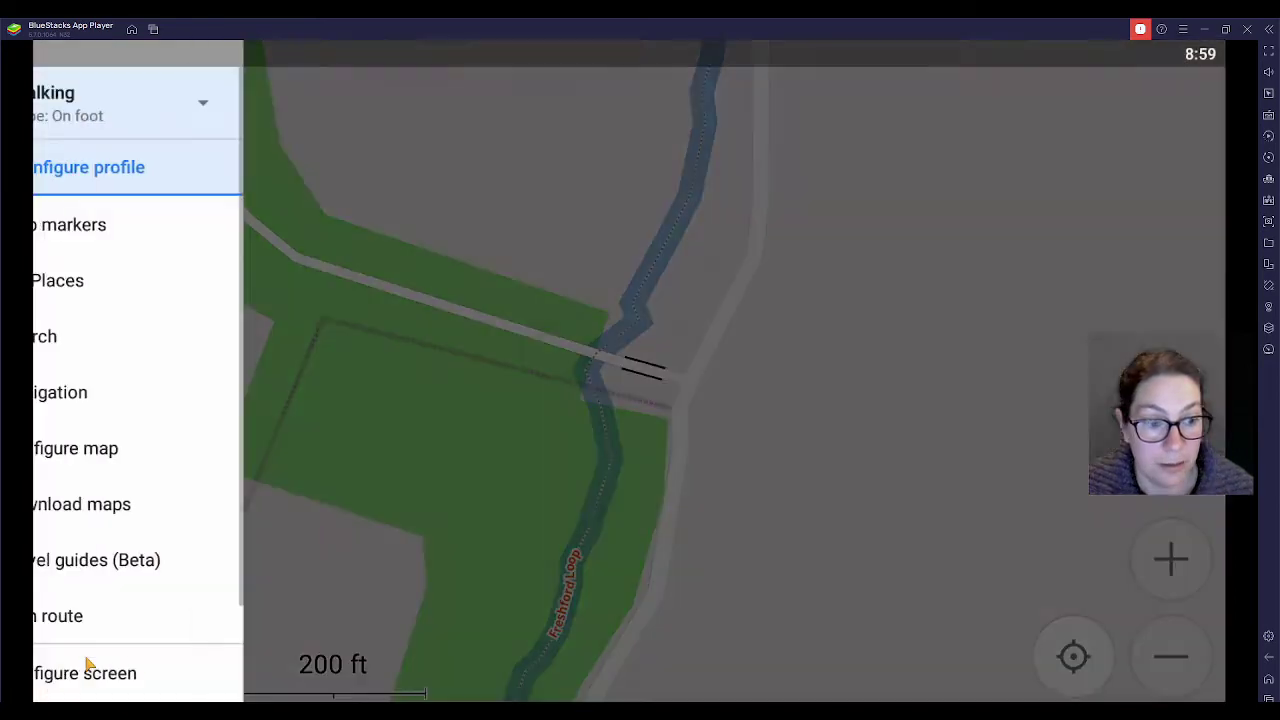
{"action": "scroll", "coordinate": [200, 575], "scroll_direction": "down", "scroll_amount": 2}
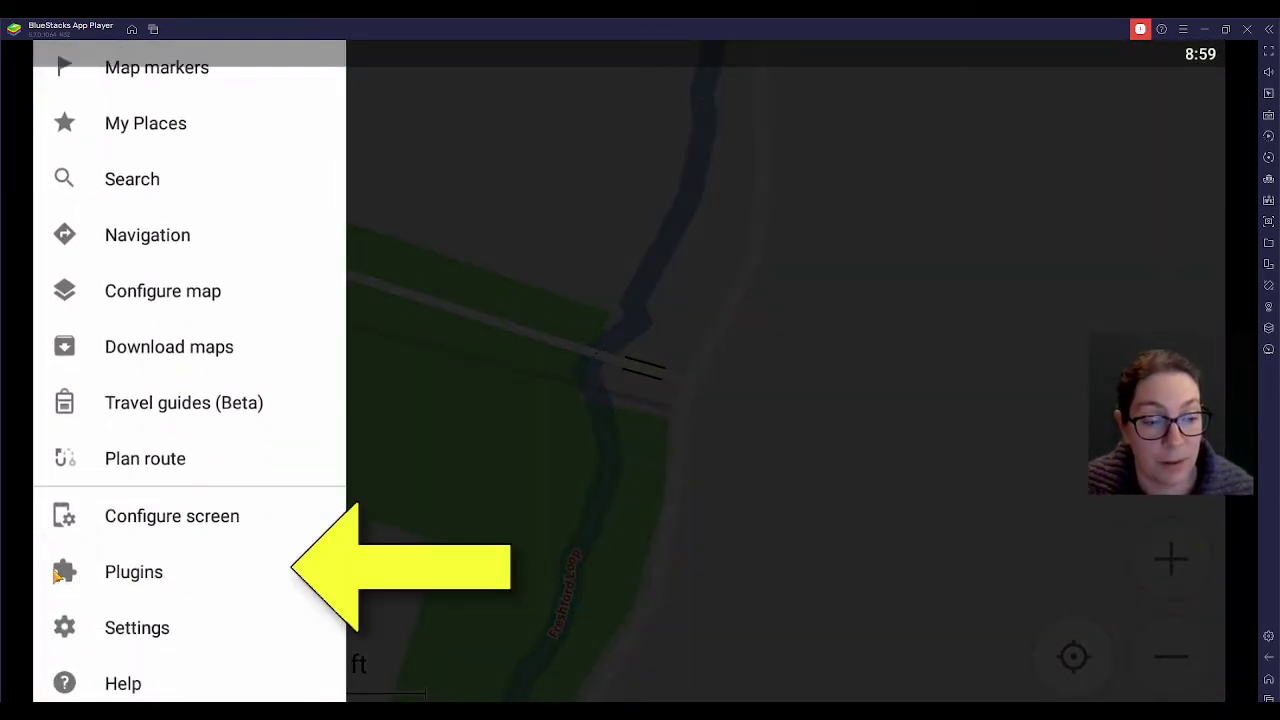
{"action": "left_click", "coordinate": [85, 574]}
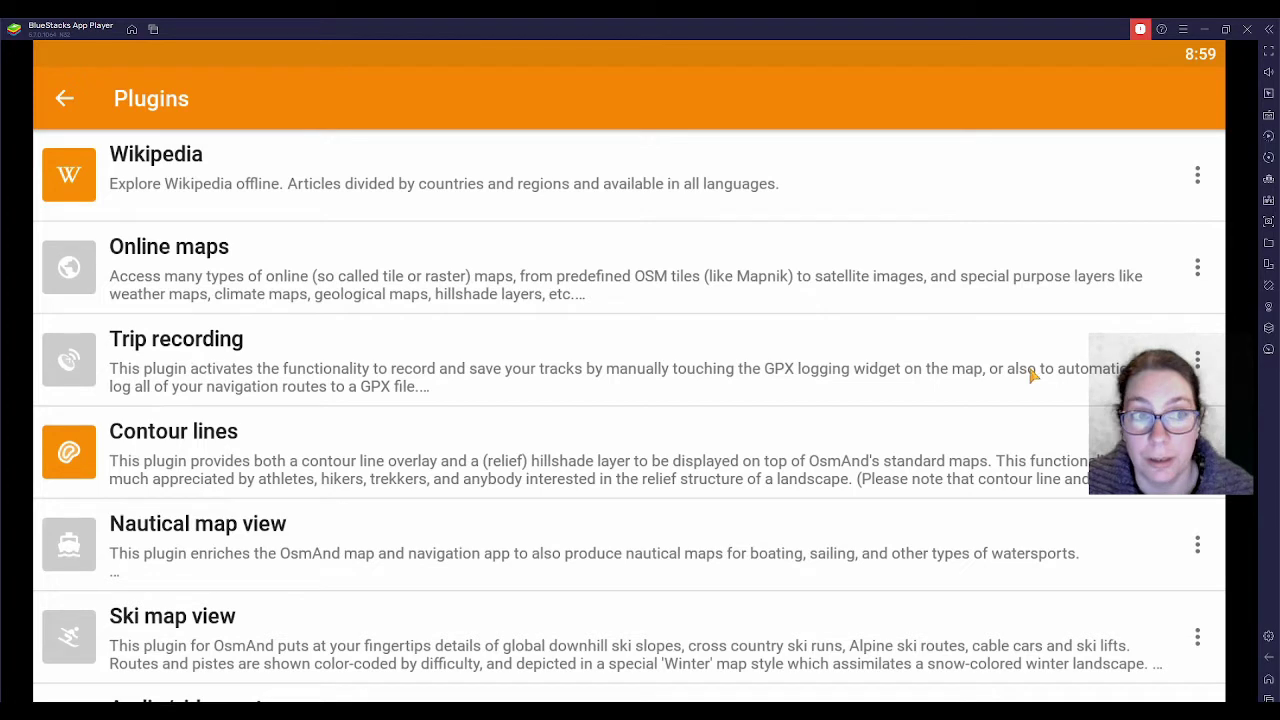
{"action": "left_click", "coordinate": [1197, 369]}
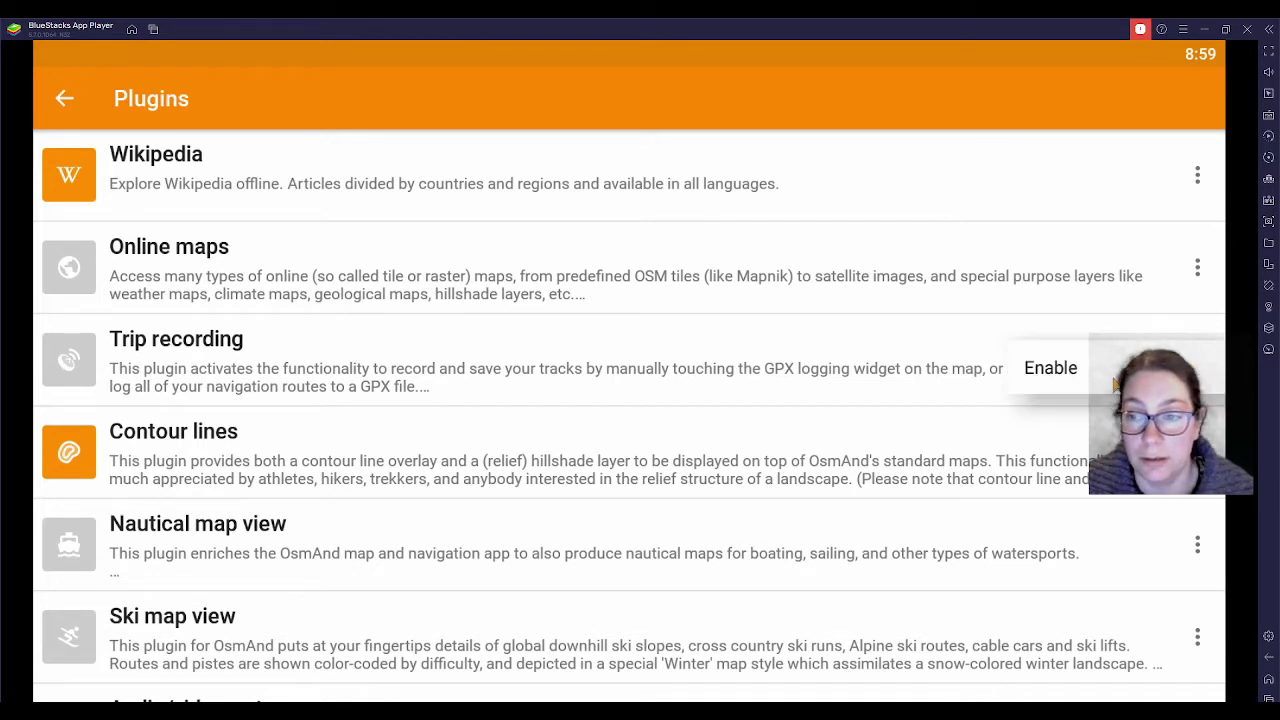
{"action": "left_click", "coordinate": [1049, 366]}
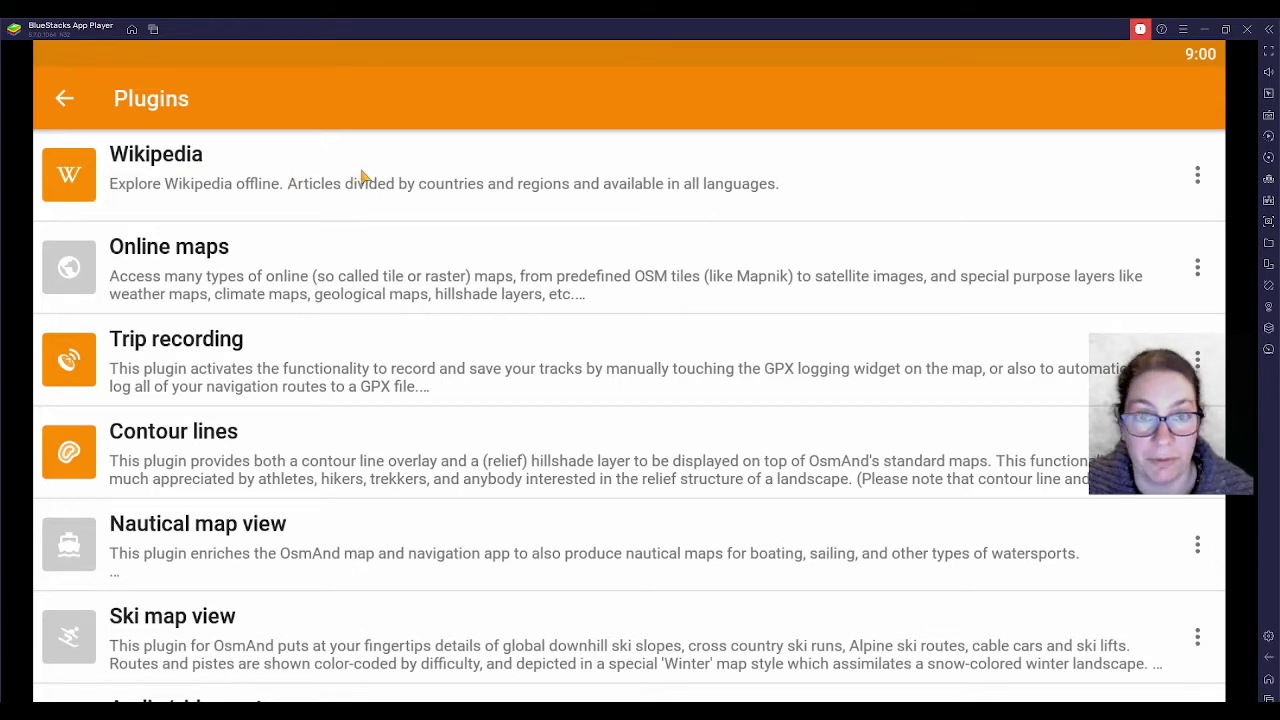
Look through the rest of the plugin list, including OpenStreetMap editing, and return to the map
{"action": "scroll", "coordinate": [560, 263], "scroll_direction": "down", "scroll_amount": 5}
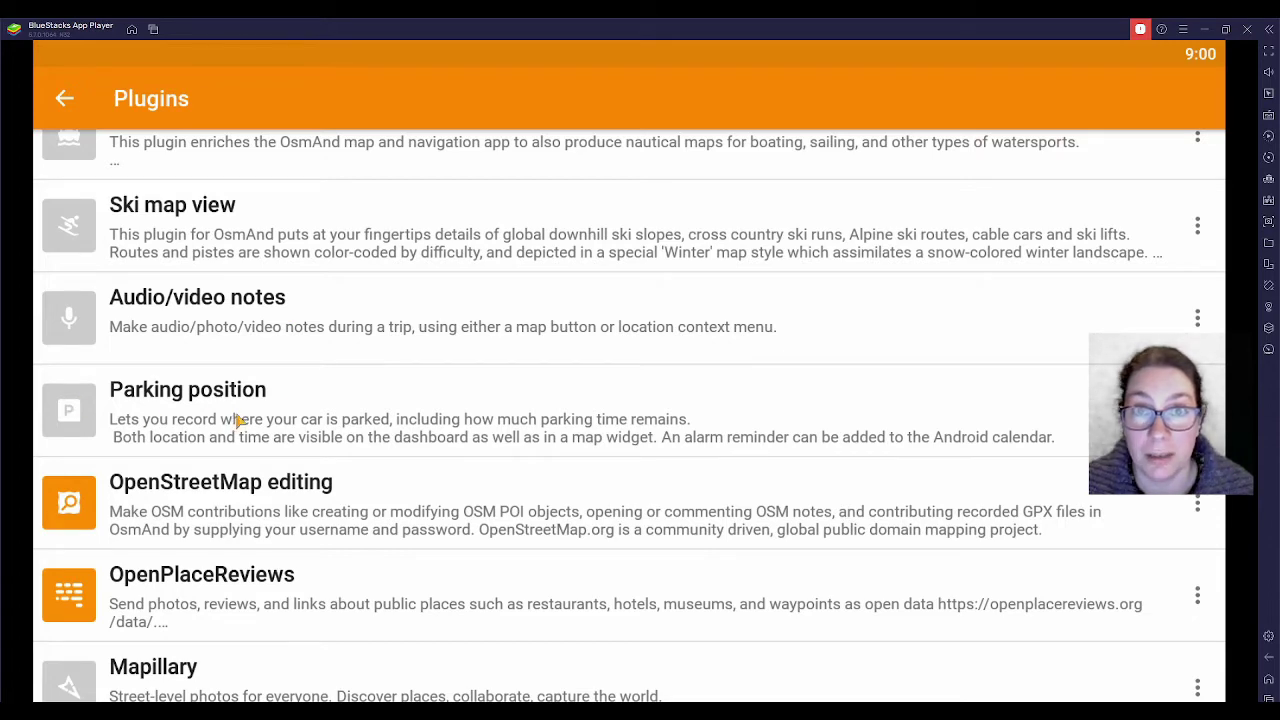
{"action": "scroll", "coordinate": [345, 412], "scroll_direction": "down", "scroll_amount": 2}
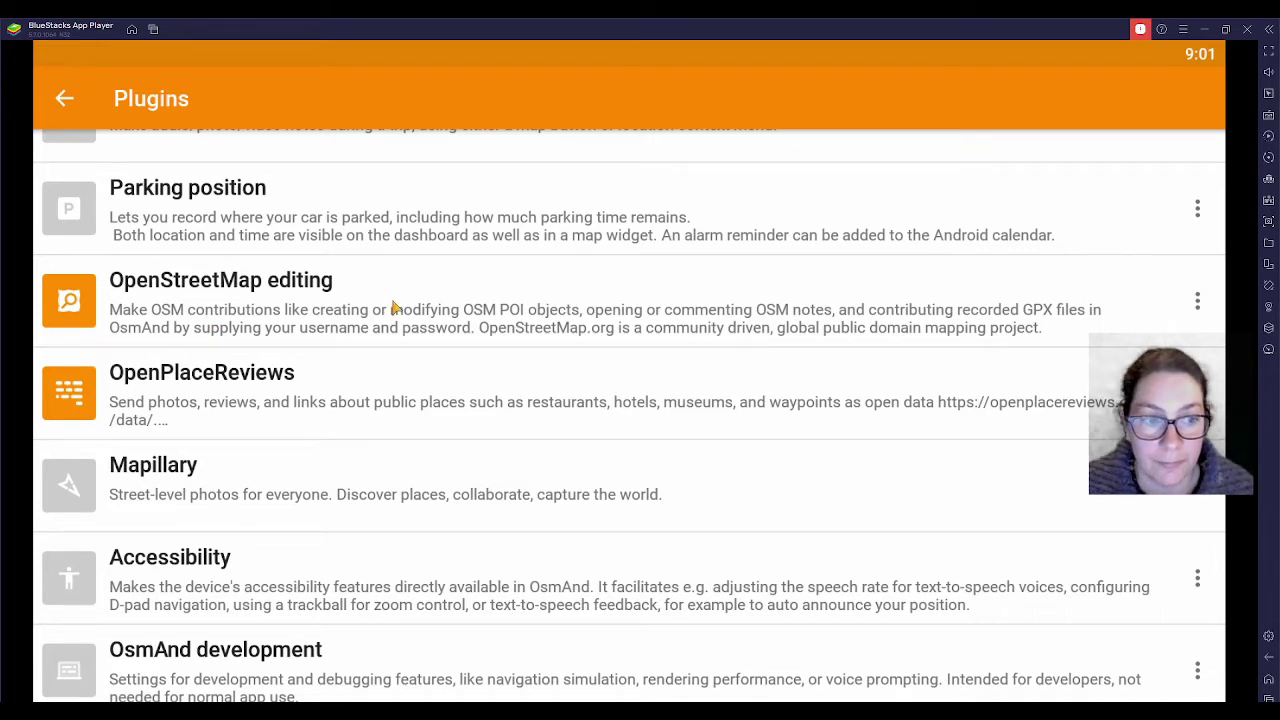
{"action": "scroll", "coordinate": [455, 392], "scroll_direction": "up", "scroll_amount": 2}
{"action": "scroll", "coordinate": [455, 395], "scroll_direction": "up", "scroll_amount": 3}
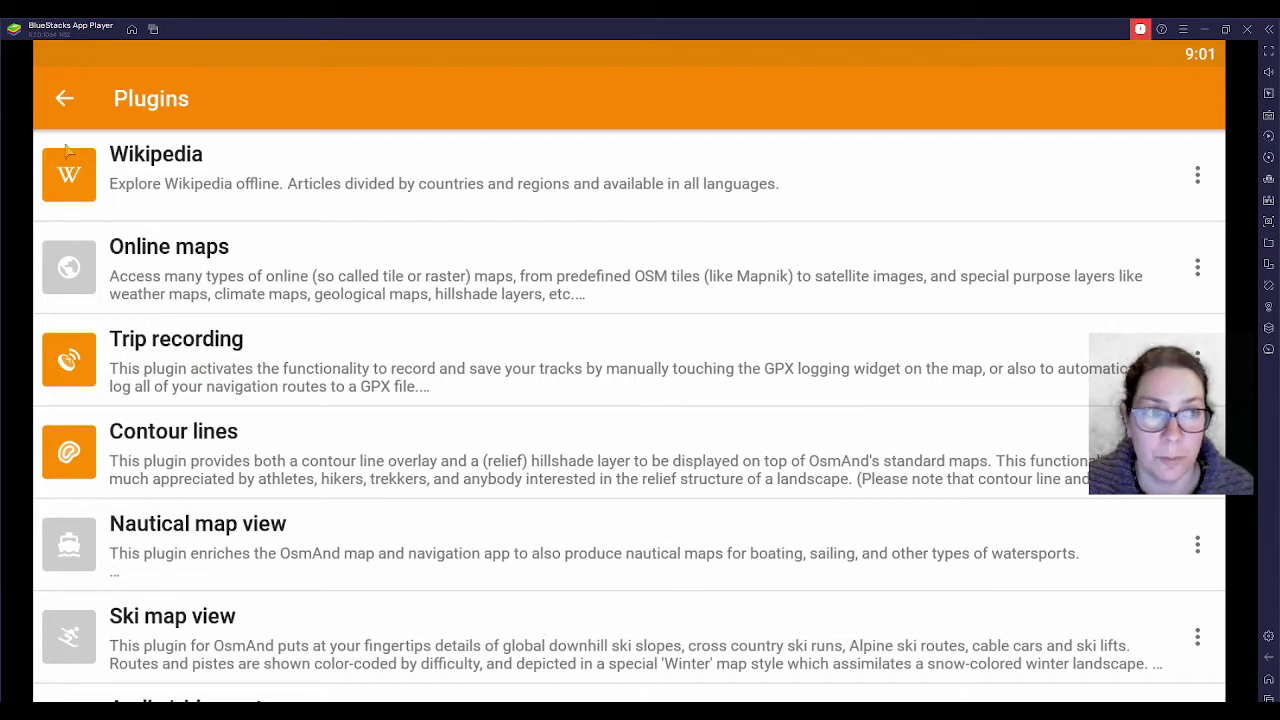
{"action": "left_click", "coordinate": [72, 108]}
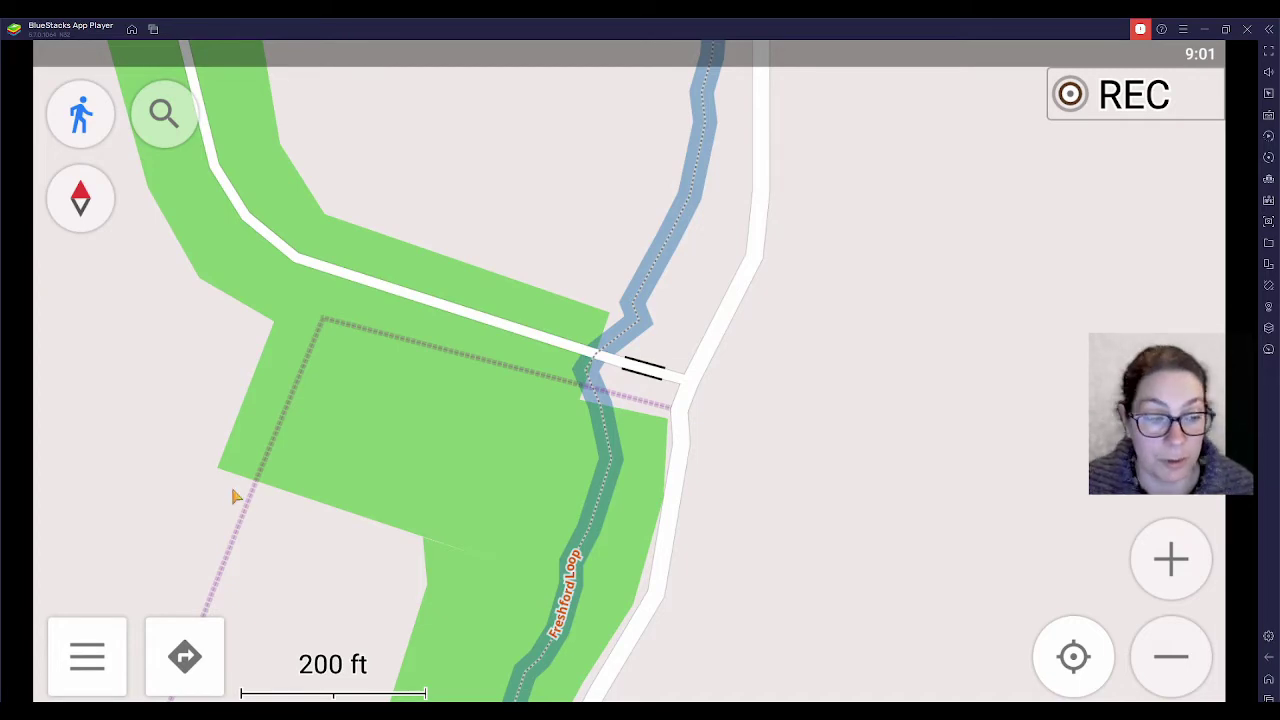
{"action": "left_click", "coordinate": [96, 644]}
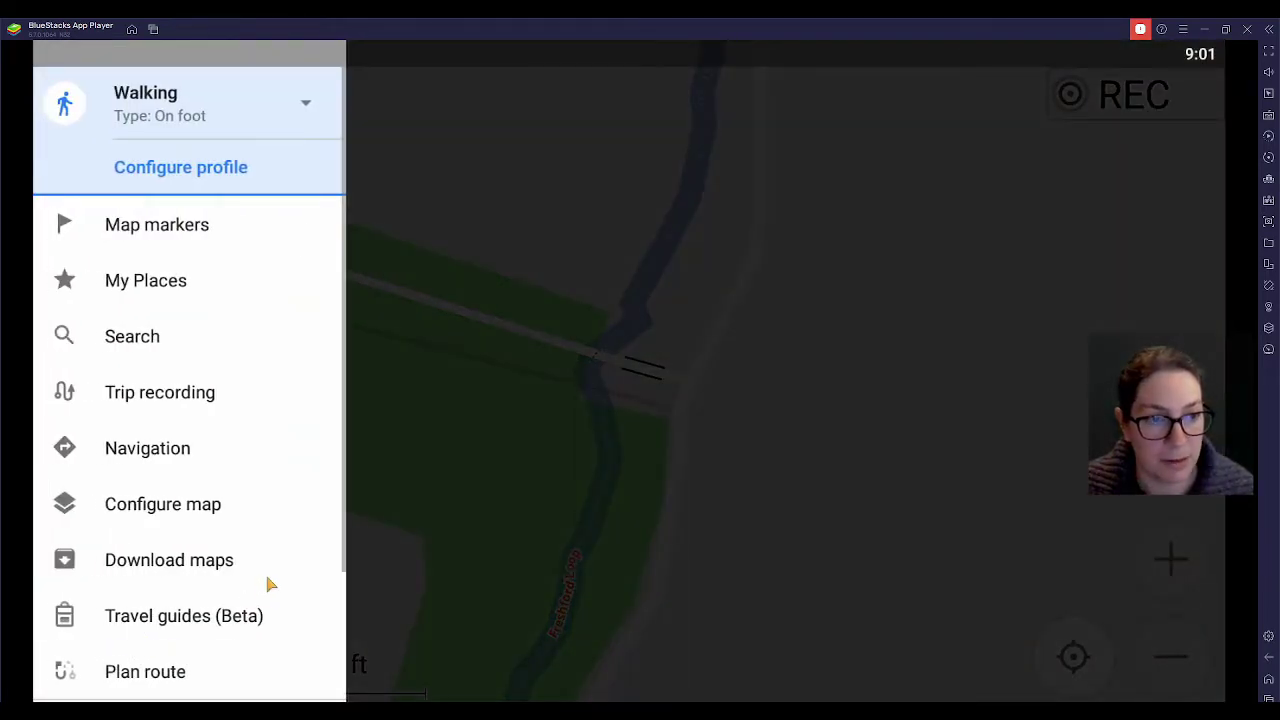
{"action": "scroll", "coordinate": [272, 540], "scroll_direction": "down", "scroll_amount": 3}
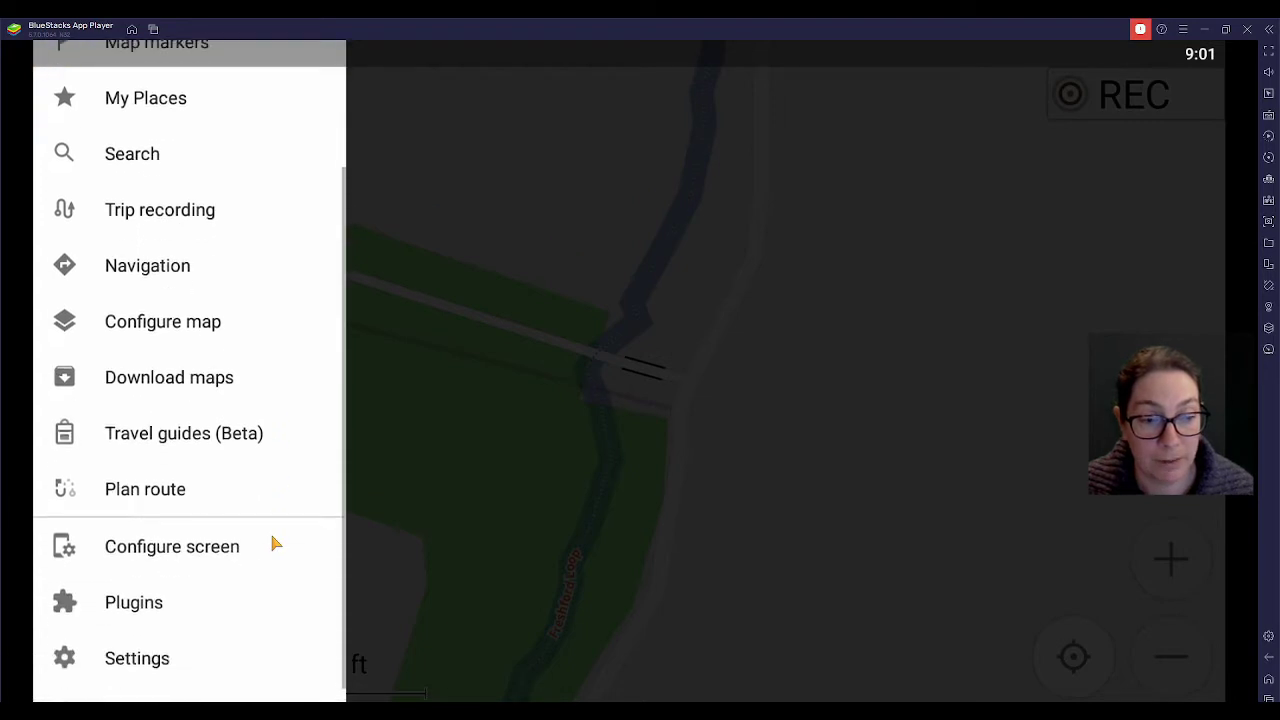
{"action": "left_click", "coordinate": [446, 509]}
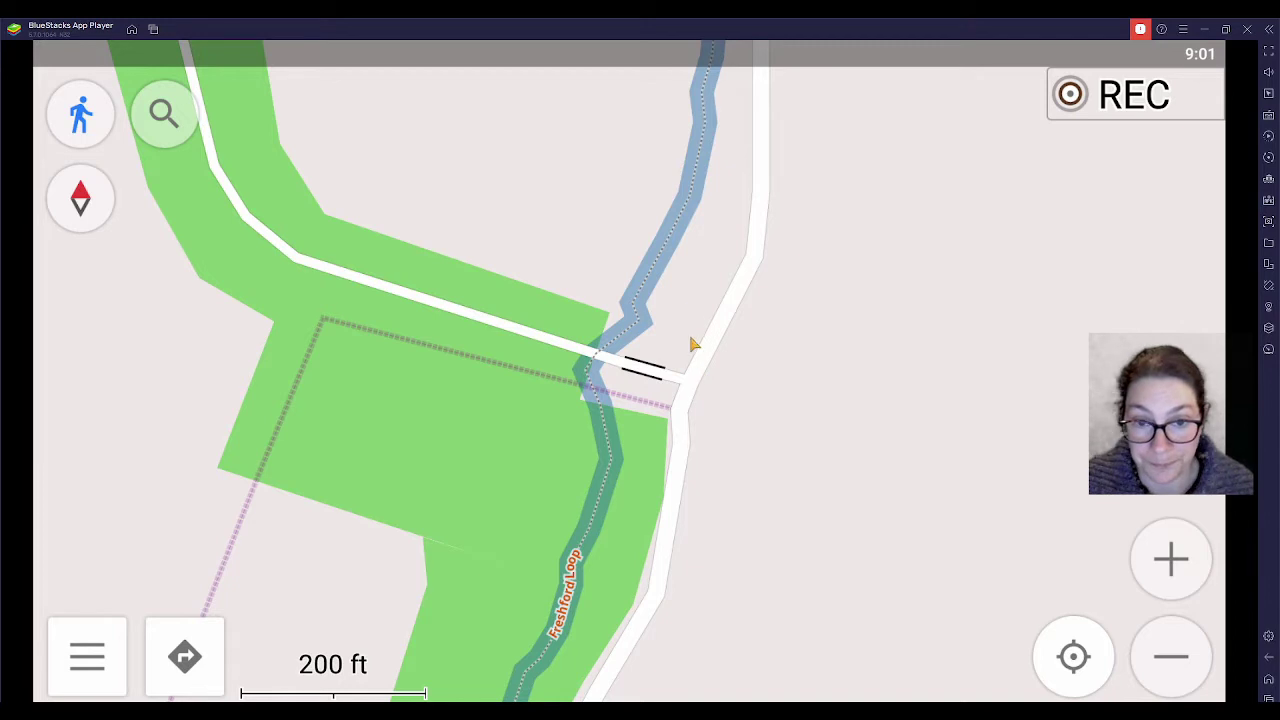
Start adding a track waypoint on the Freshford Loop path, just north of where it crosses the road
{"action": "left_click", "coordinate": [1190, 652]}
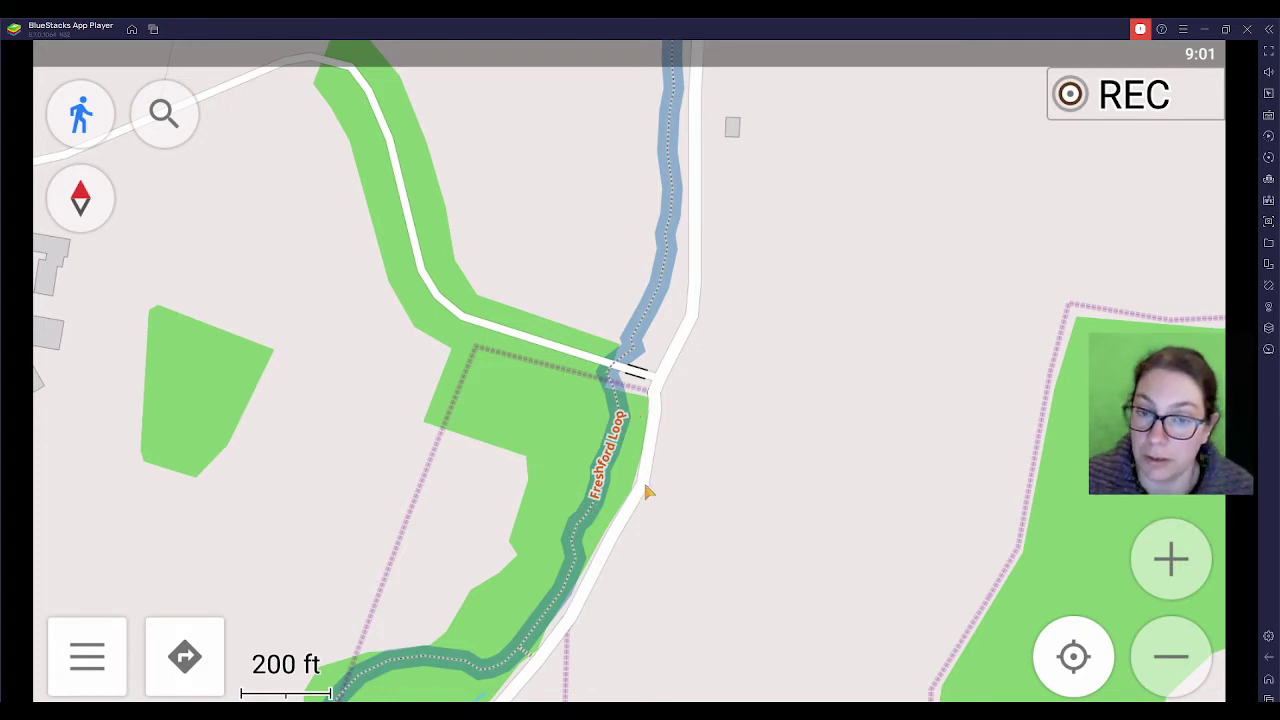
{"action": "left_click", "coordinate": [1172, 563]}
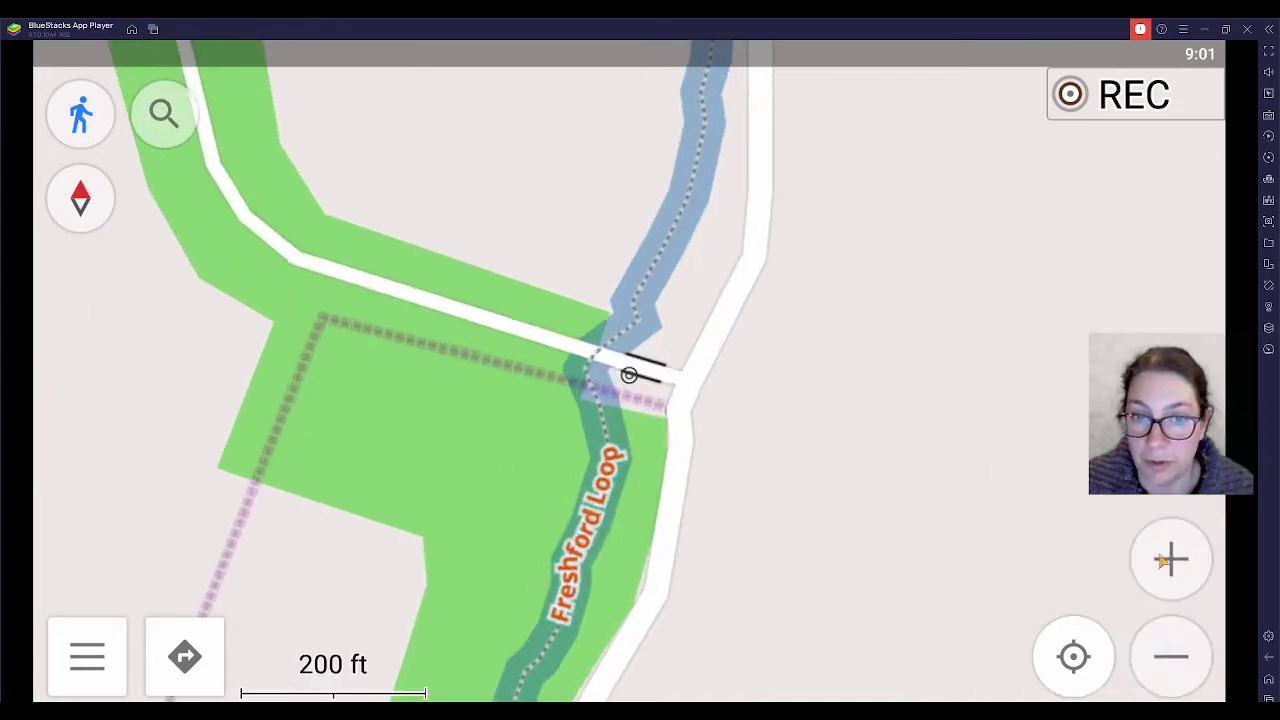
{"action": "left_click_drag", "start_coordinate": [668, 336], "coordinate": [652, 364]}
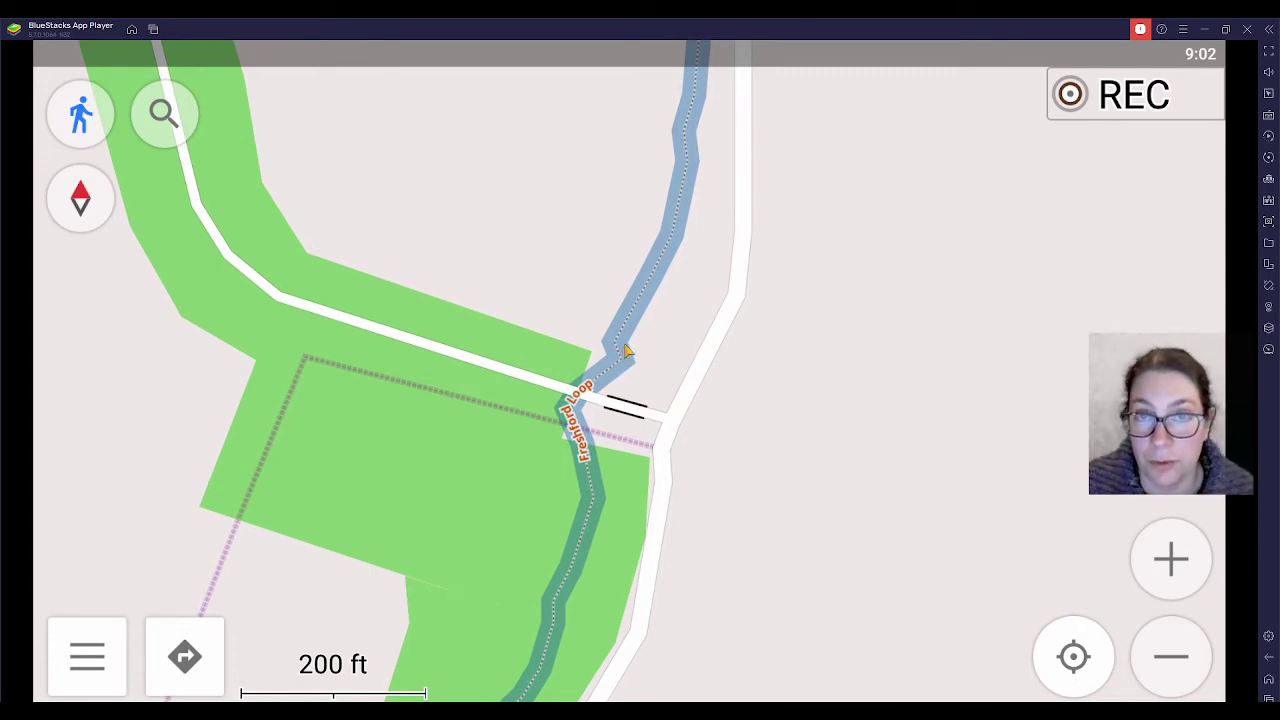
{"action": "left_click", "coordinate": [625, 350]}
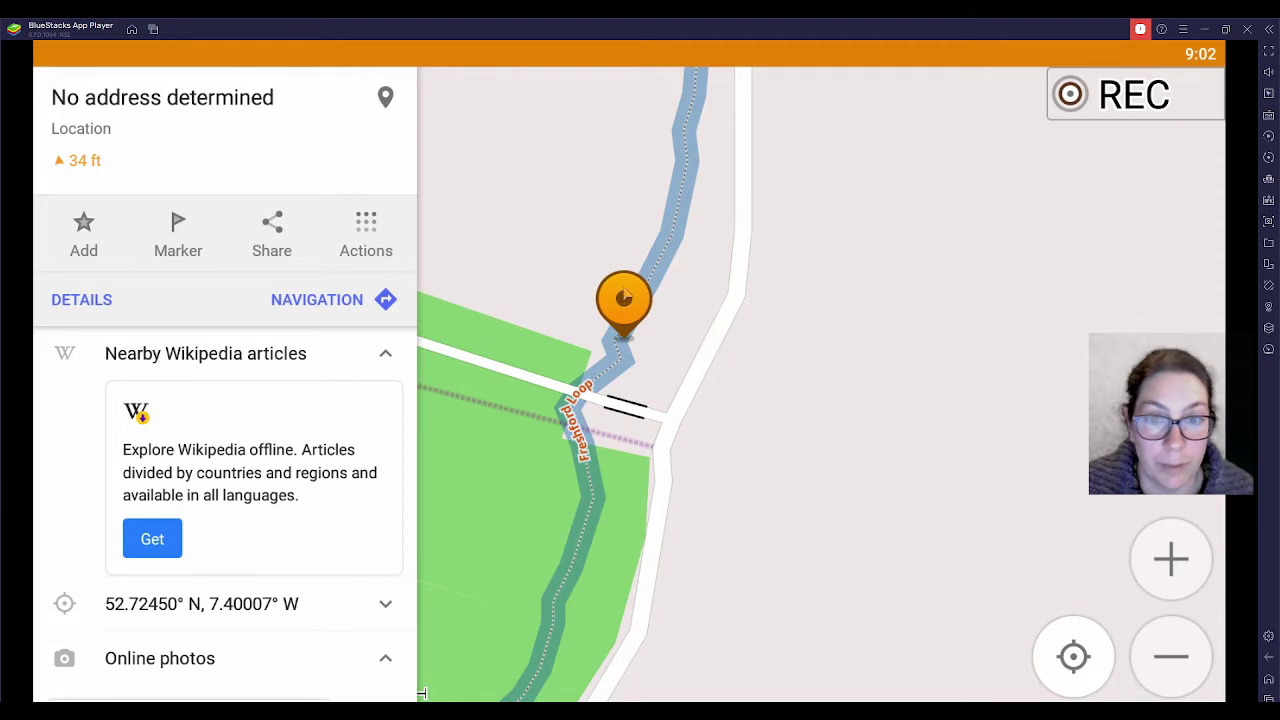
{"action": "left_click", "coordinate": [371, 232]}
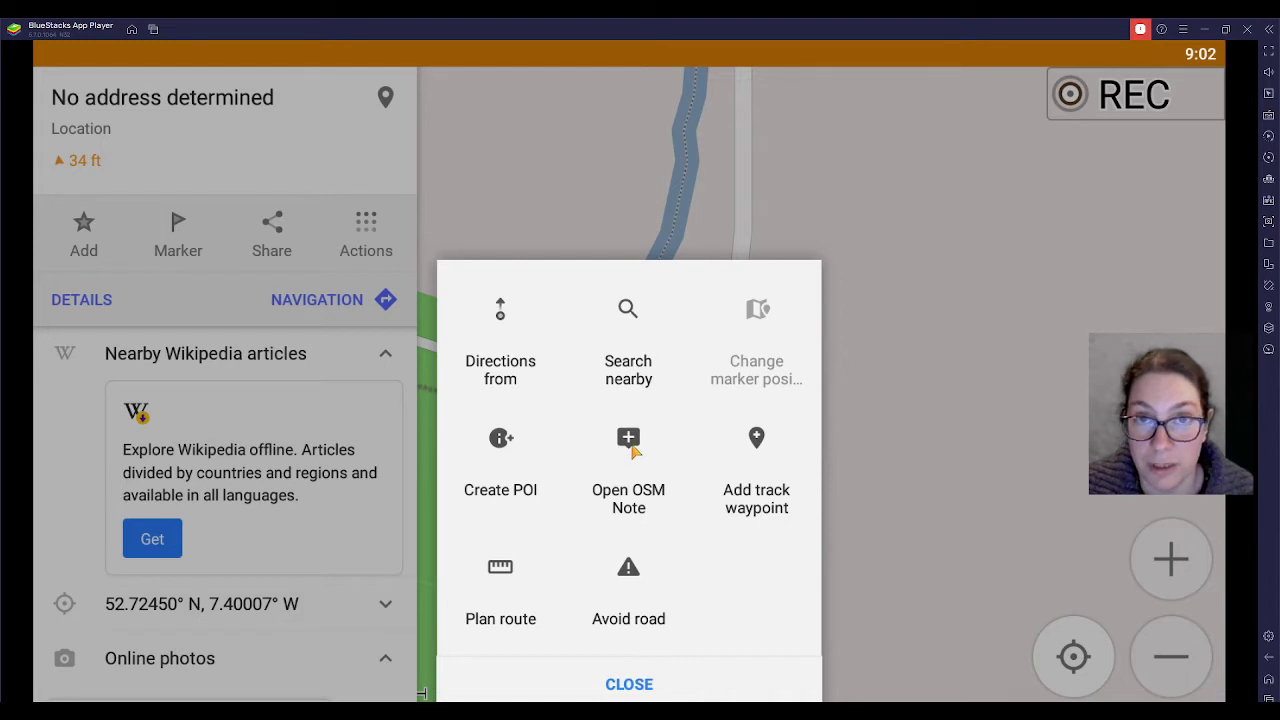
{"action": "left_click", "coordinate": [760, 447]}
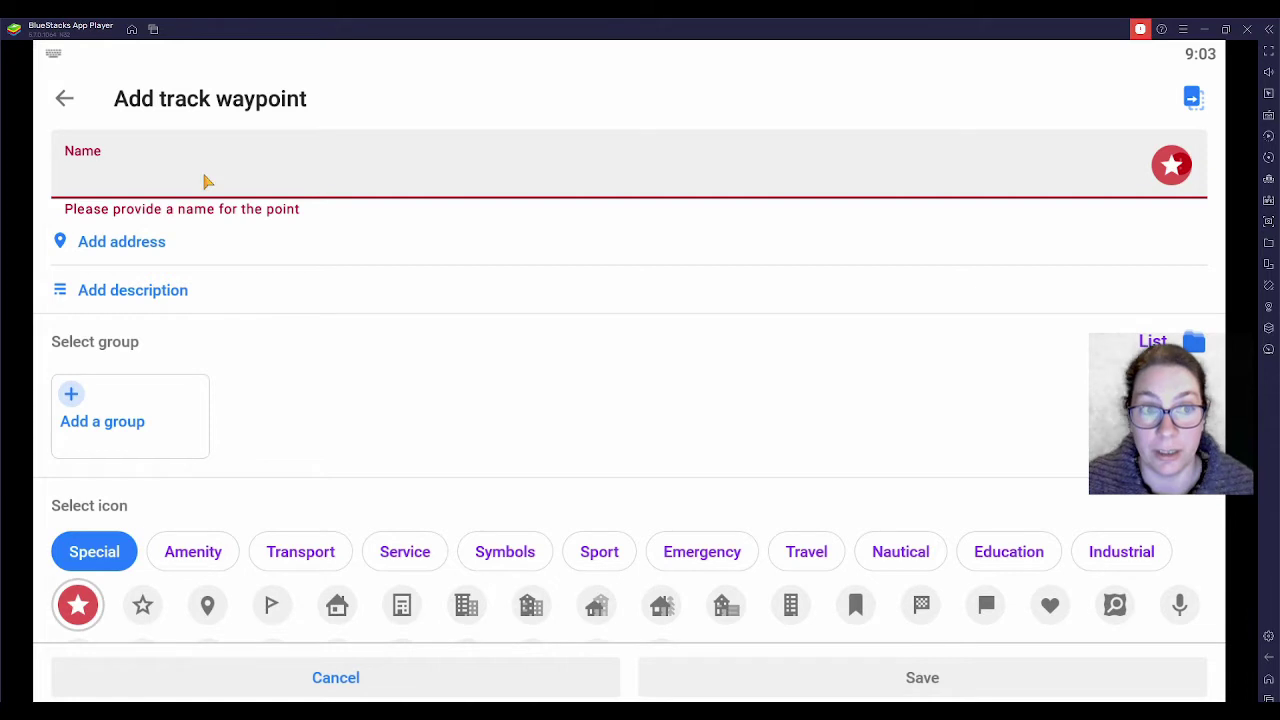
Name the track waypoint "trail marker" and save it without a description, keeping the default star icon, colour and shape
{"action": "type", "text": "trail marker"}
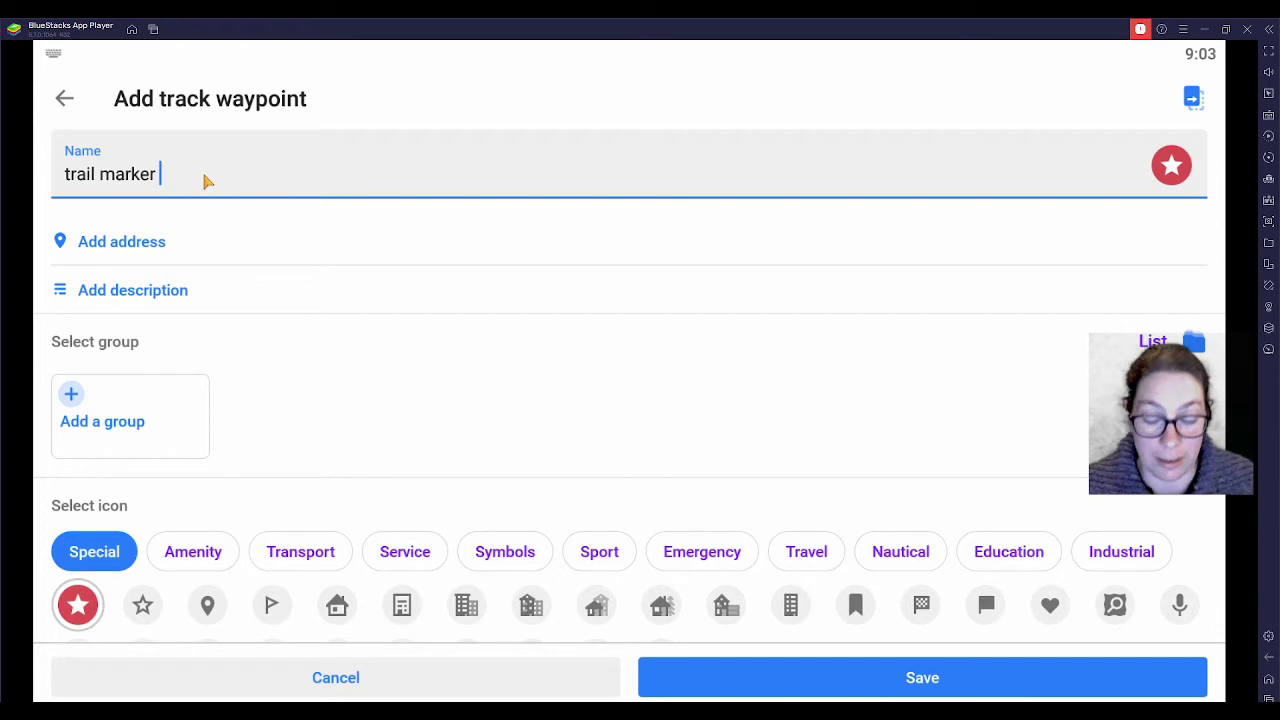
{"action": "left_click", "coordinate": [151, 294]}
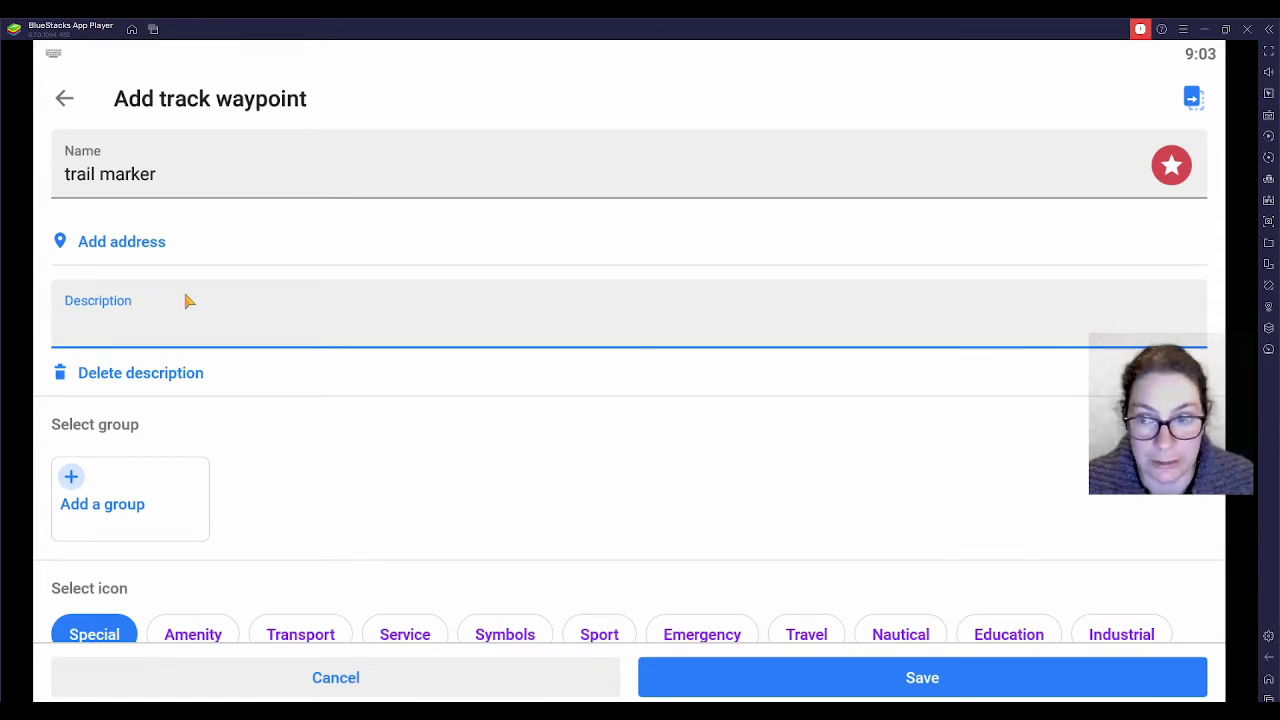
{"action": "left_click", "coordinate": [135, 370]}
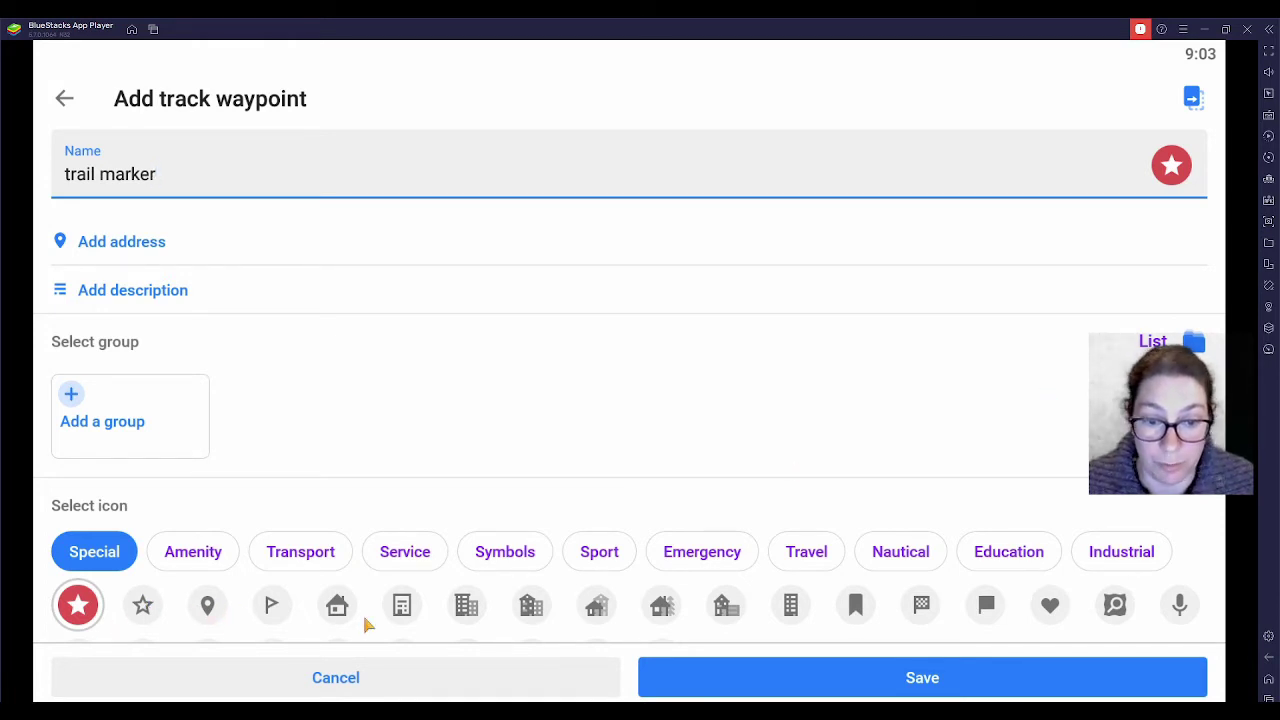
{"action": "scroll", "coordinate": [534, 604], "scroll_direction": "down", "scroll_amount": 2}
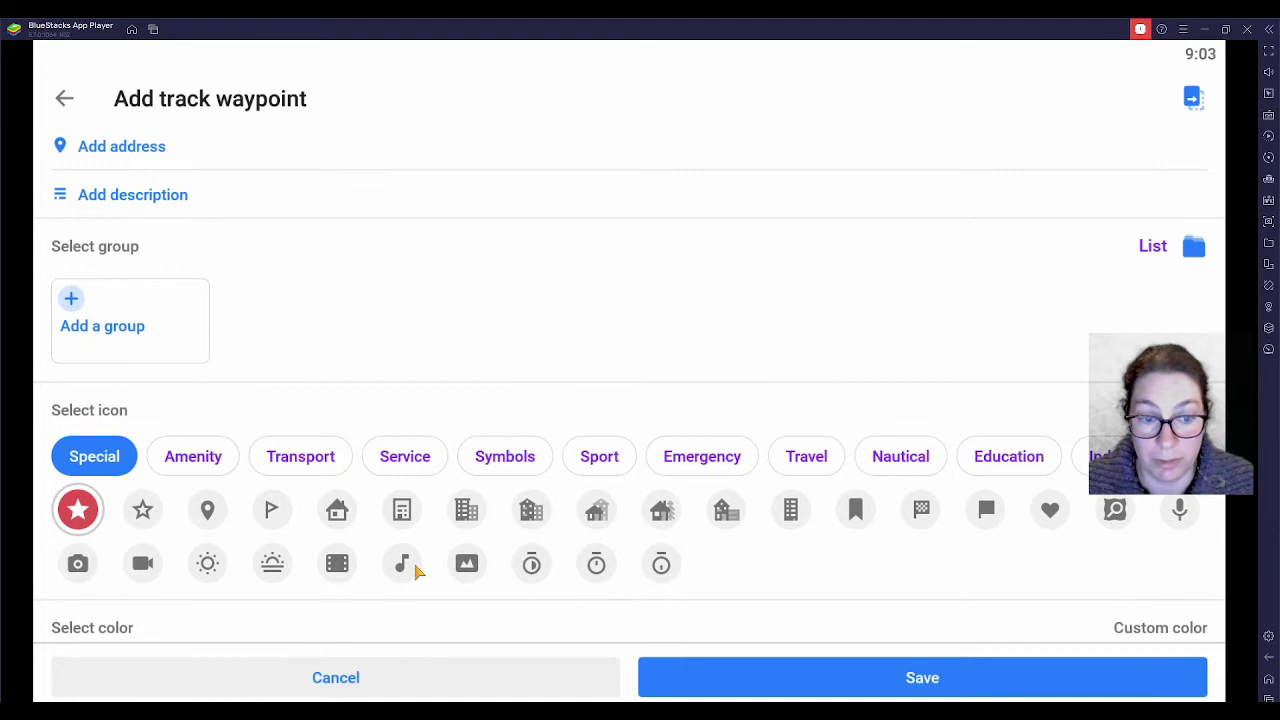
{"action": "scroll", "coordinate": [745, 510], "scroll_direction": "down", "scroll_amount": 7}
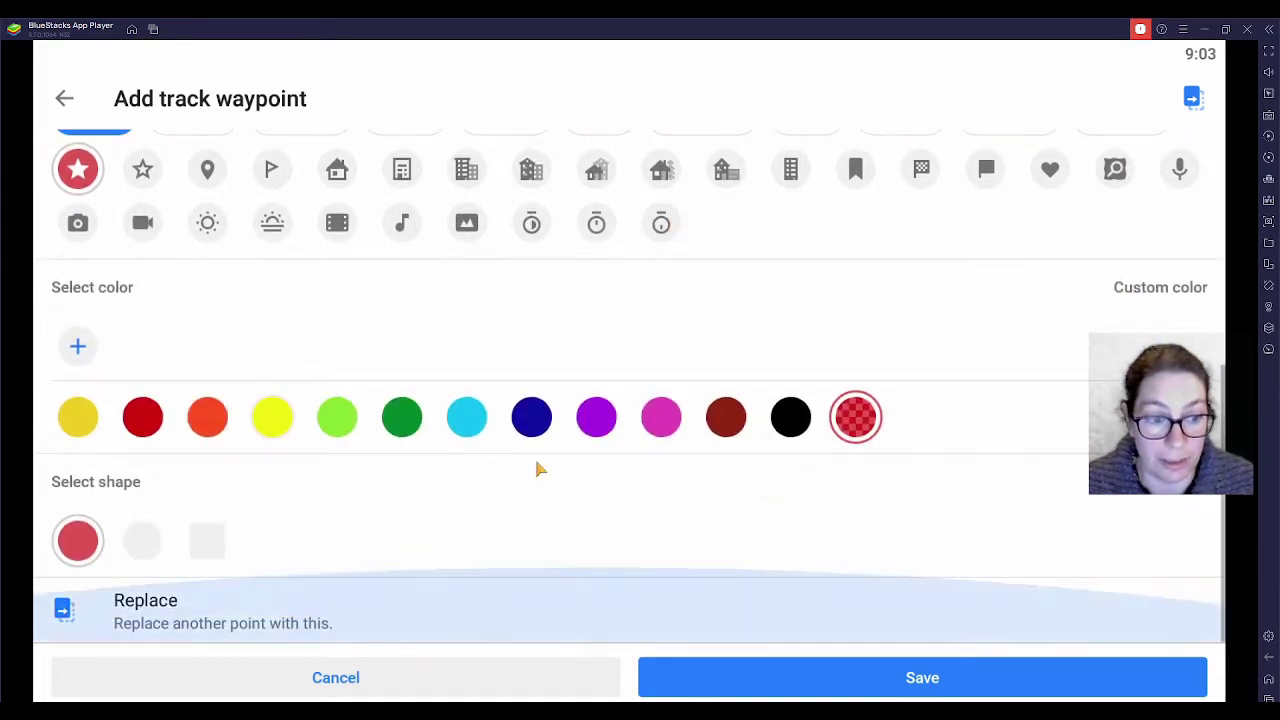
{"action": "scroll", "coordinate": [537, 458], "scroll_direction": "up", "scroll_amount": 6}
{"action": "scroll", "coordinate": [540, 470], "scroll_direction": "down", "scroll_amount": 6}
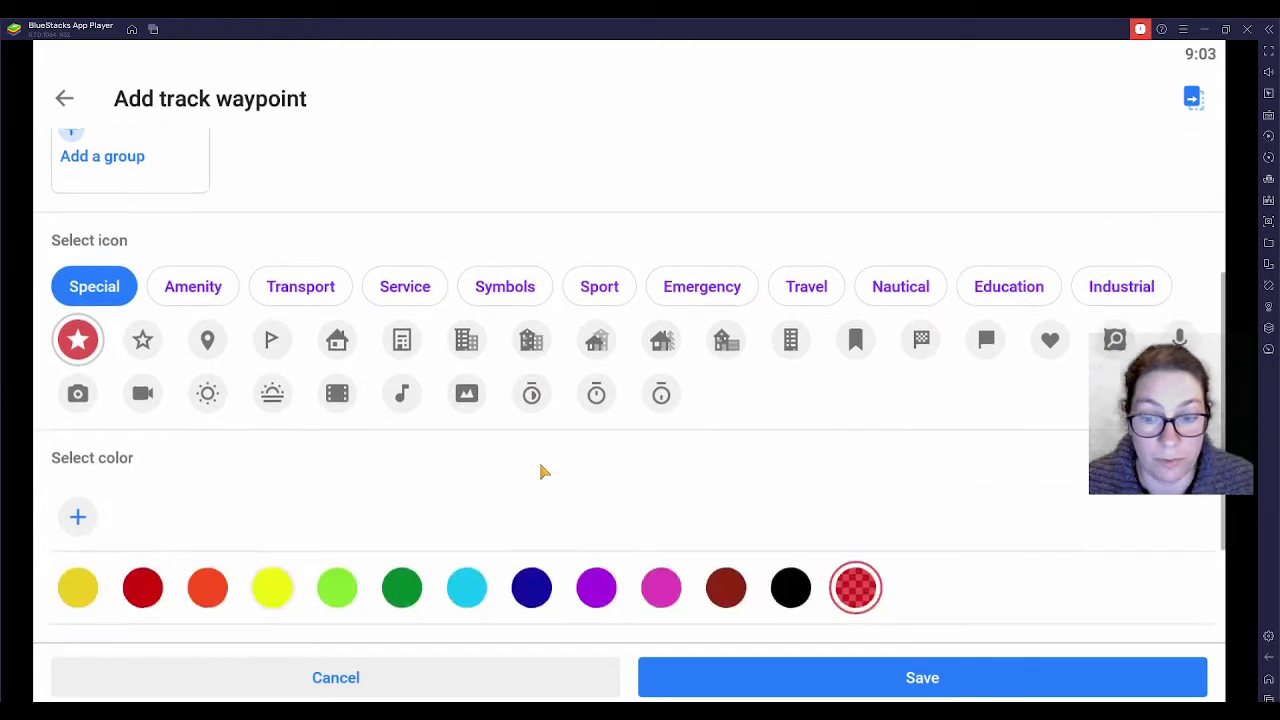
{"action": "left_click", "coordinate": [797, 685]}
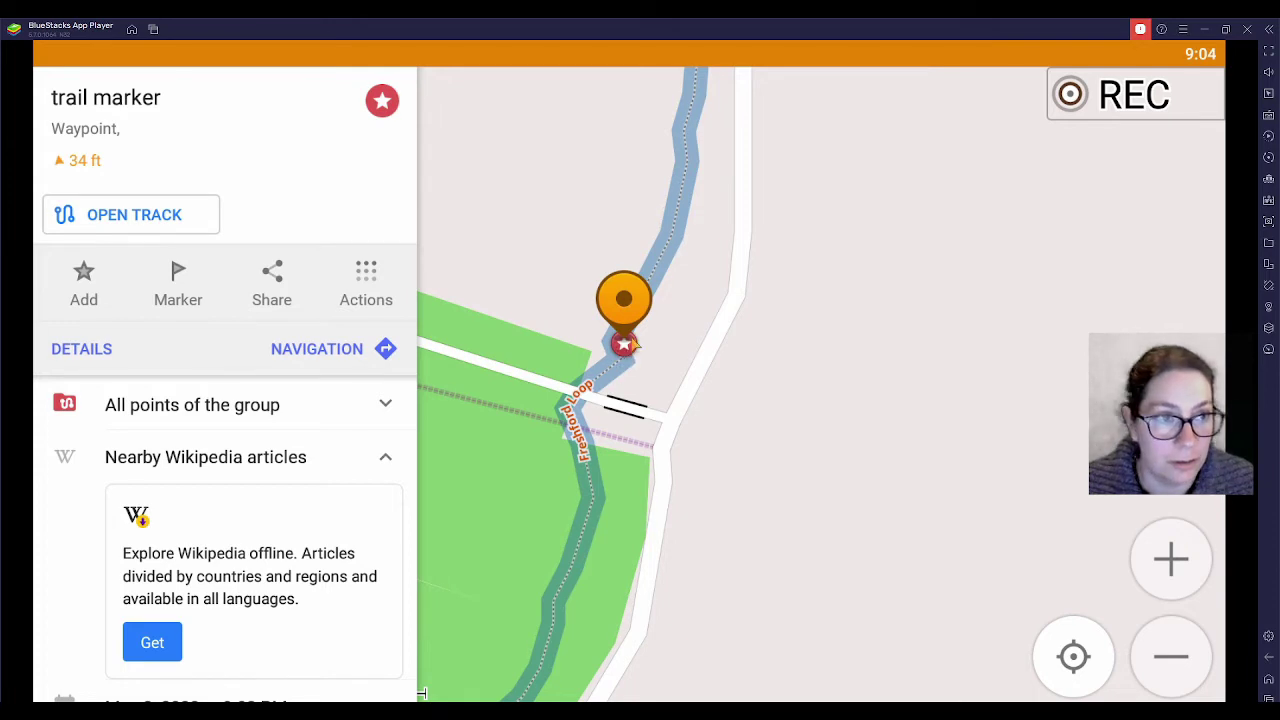
{"action": "scroll", "coordinate": [280, 429], "scroll_direction": "down", "scroll_amount": 5}
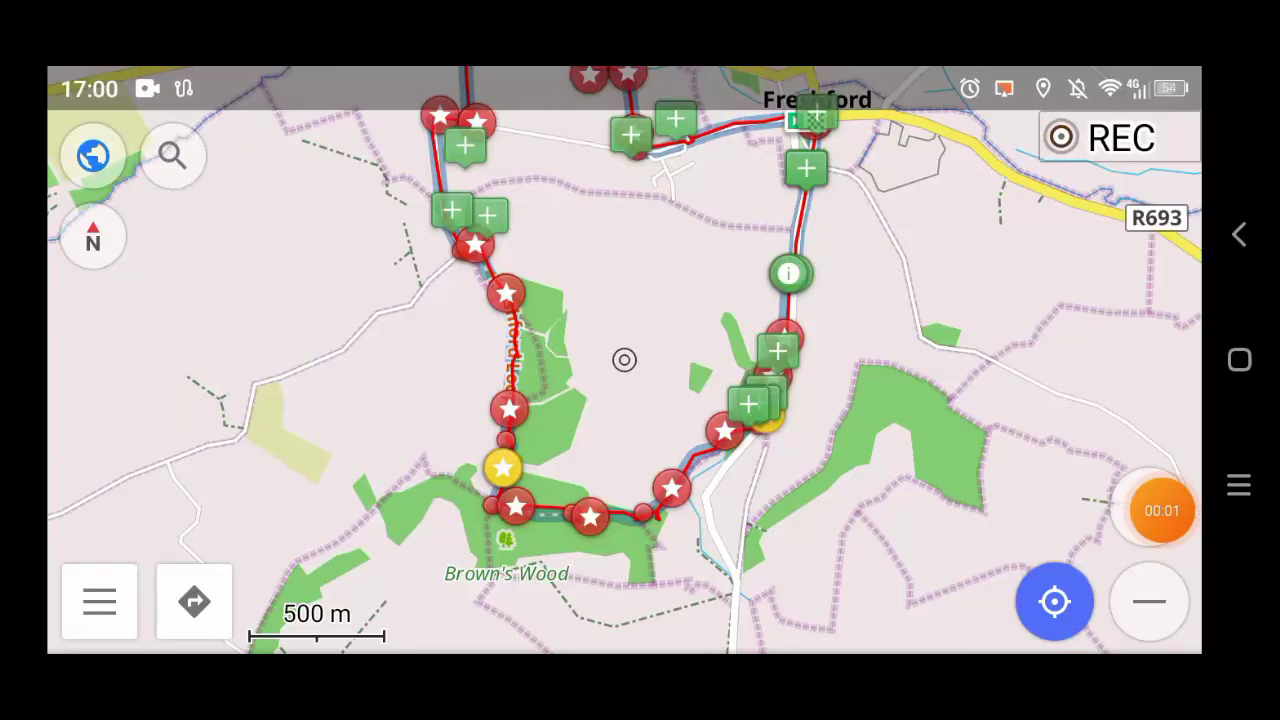
Open the recorded Freshford Loop track from the tracks in My Places
{"action": "left_click", "coordinate": [93, 155]}
{"action": "left_click", "coordinate": [91, 154]}
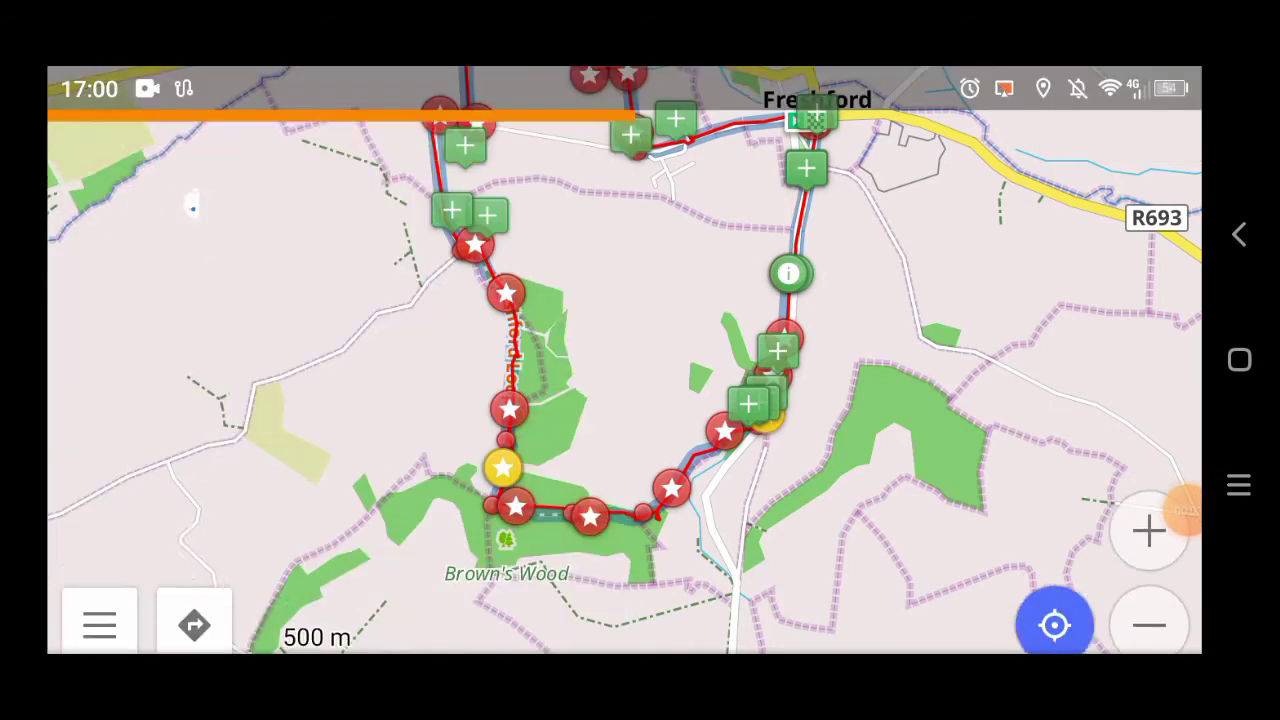
{"action": "left_click", "coordinate": [99, 601]}
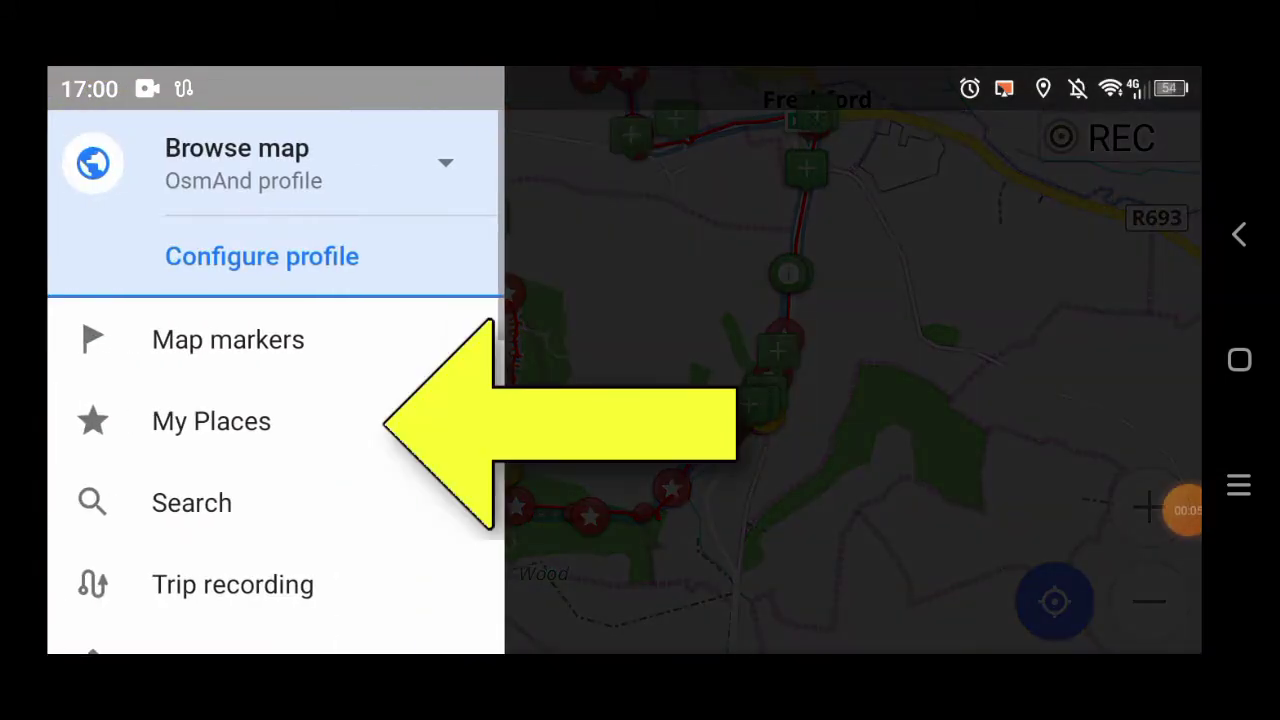
{"action": "left_click", "coordinate": [211, 421]}
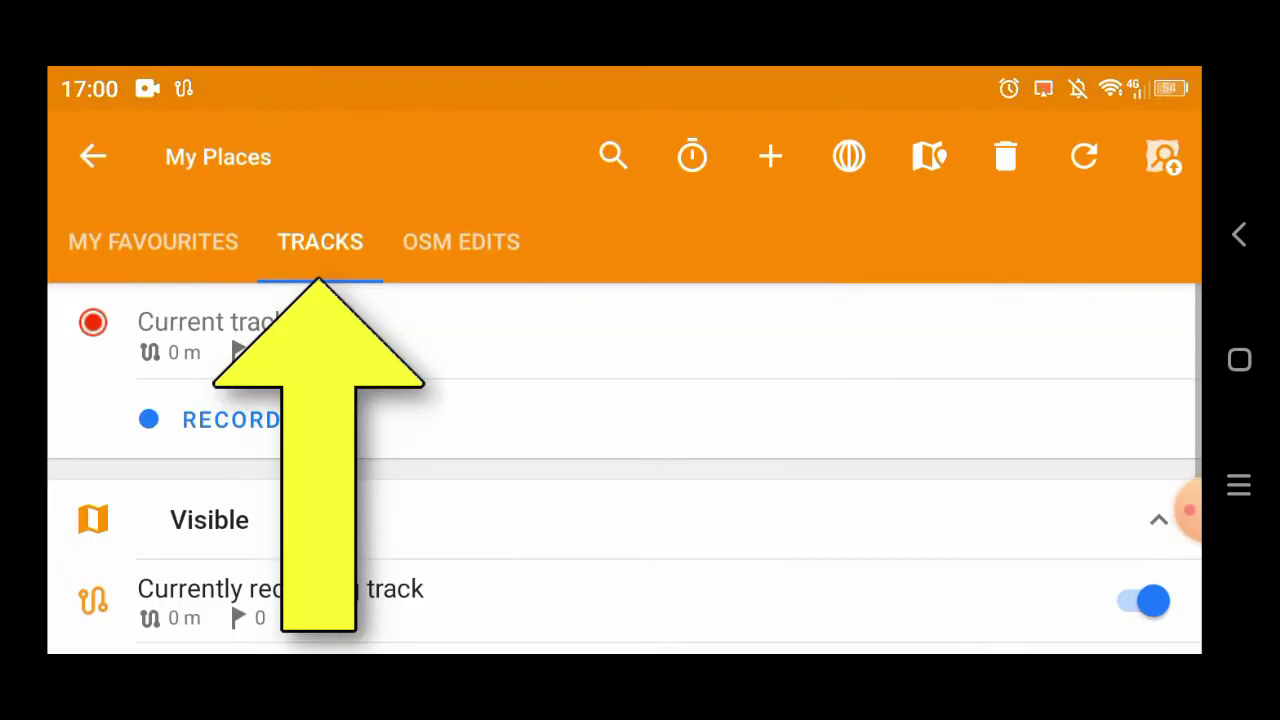
{"action": "scroll", "coordinate": [640, 470], "scroll_direction": "down", "scroll_amount": 3}
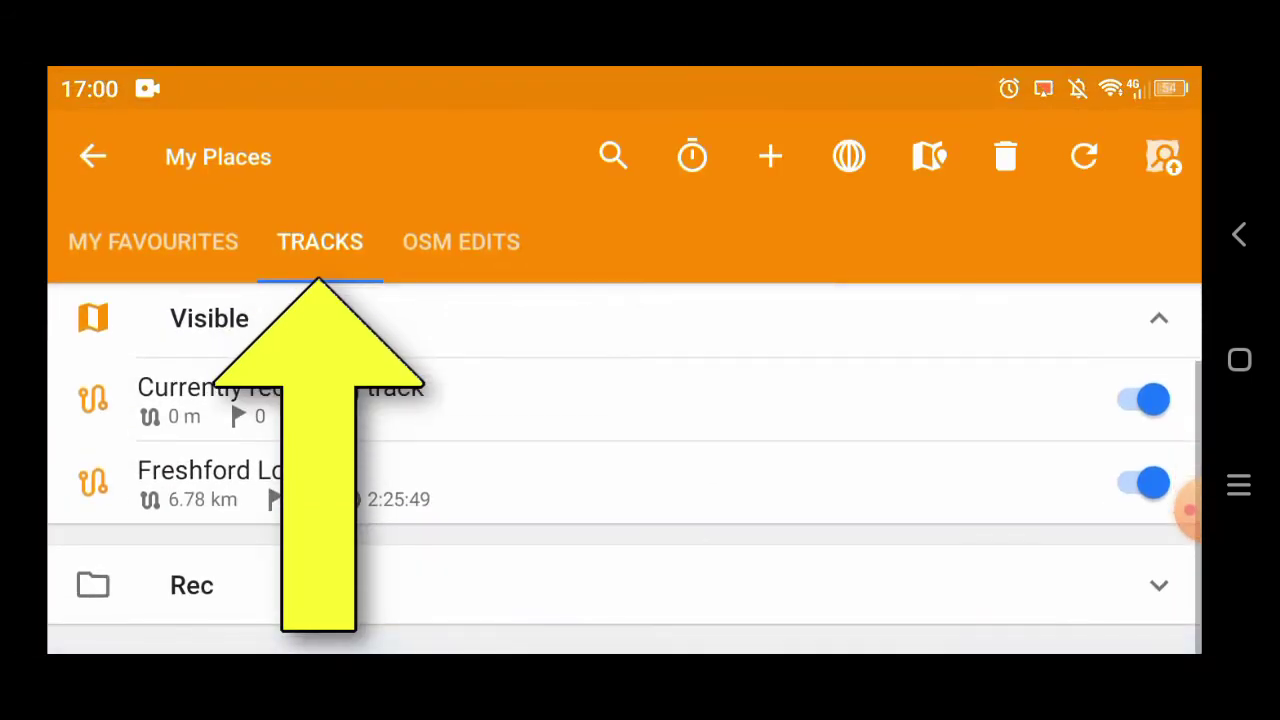
{"action": "scroll", "coordinate": [640, 470], "scroll_direction": "up", "scroll_amount": 3}
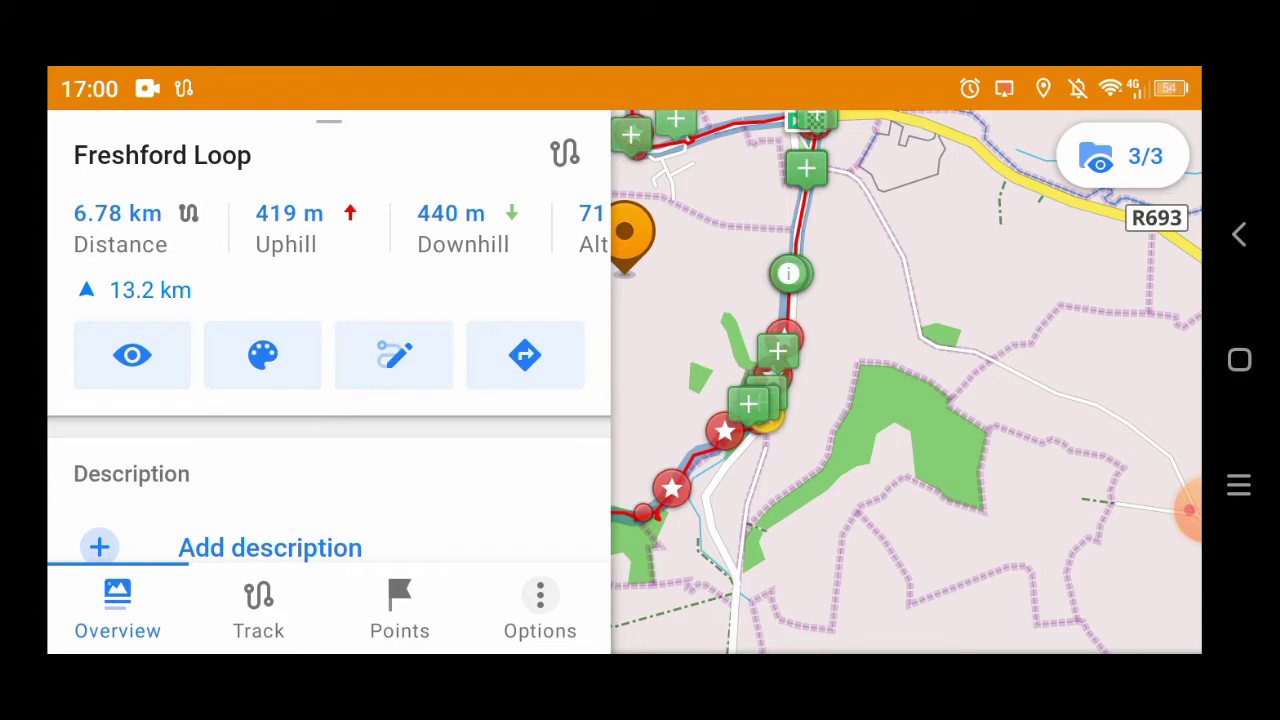
Start sending the Freshford Loop track to OpenStreetMap and enter "trail markers etc" as its description
{"action": "left_click", "coordinate": [540, 610]}
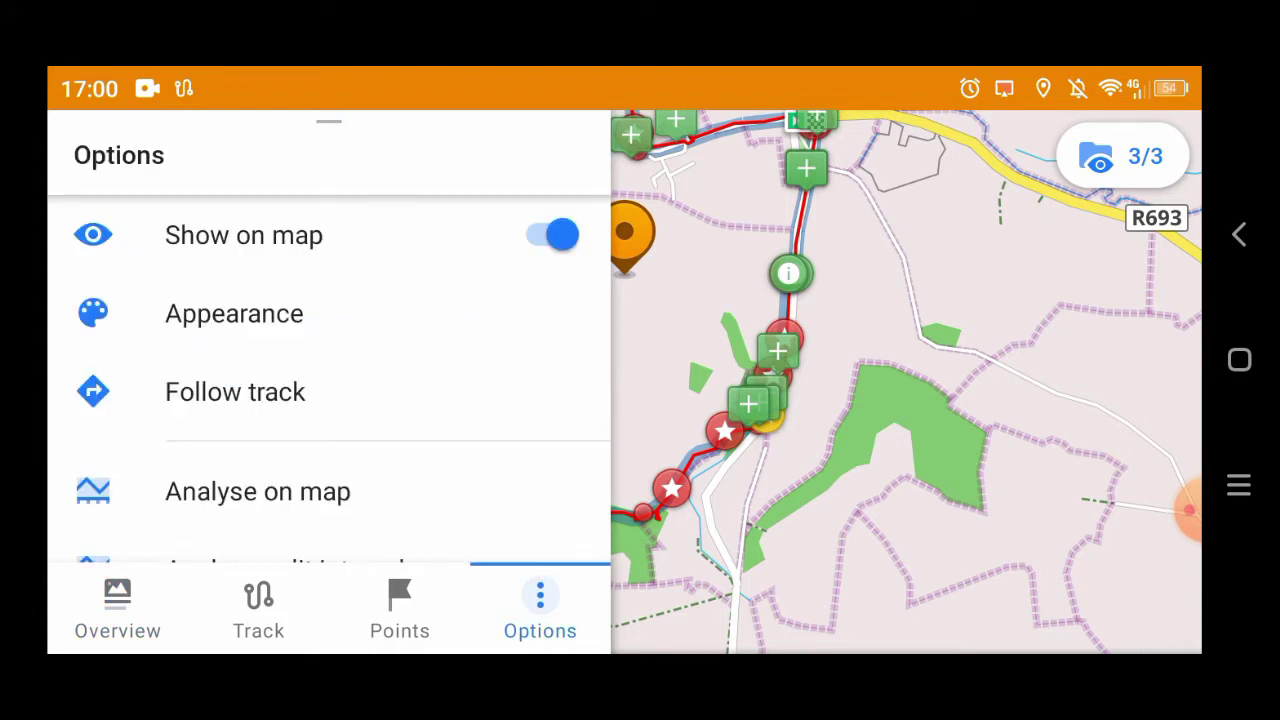
{"action": "scroll", "coordinate": [330, 380], "scroll_direction": "down", "scroll_amount": 5}
{"action": "left_click", "coordinate": [314, 368]}
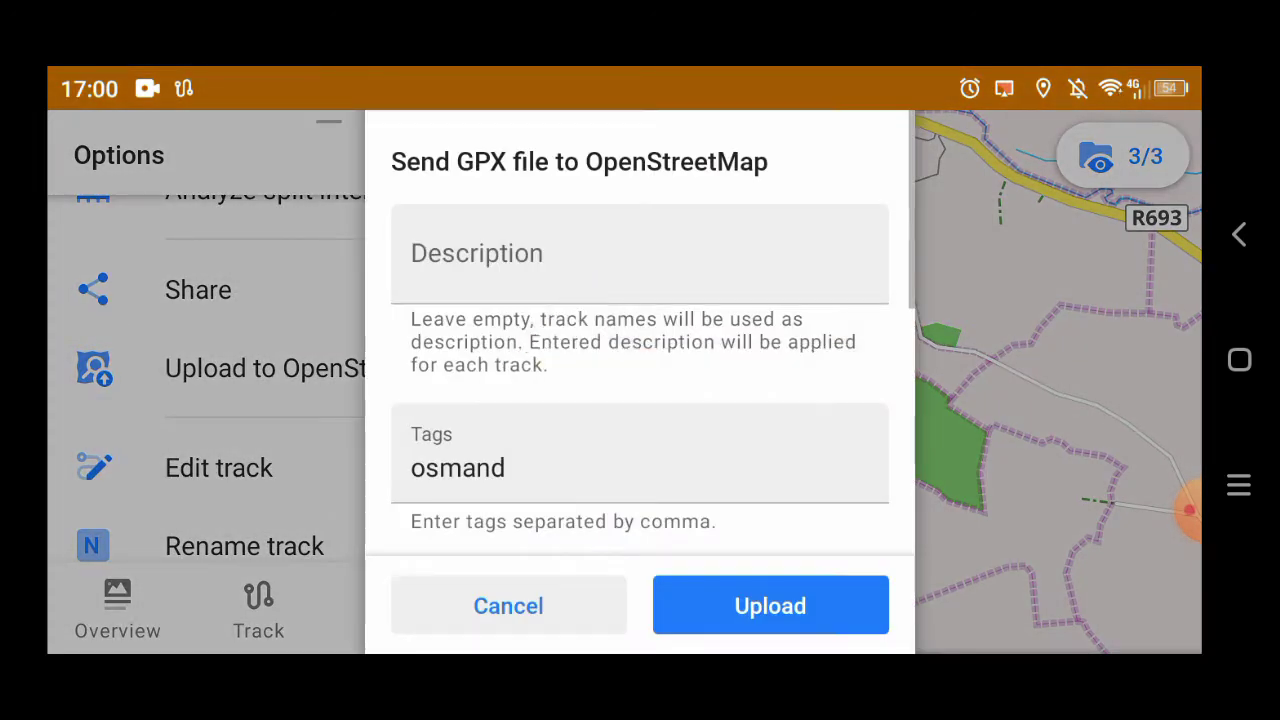
{"action": "left_click", "coordinate": [640, 253]}
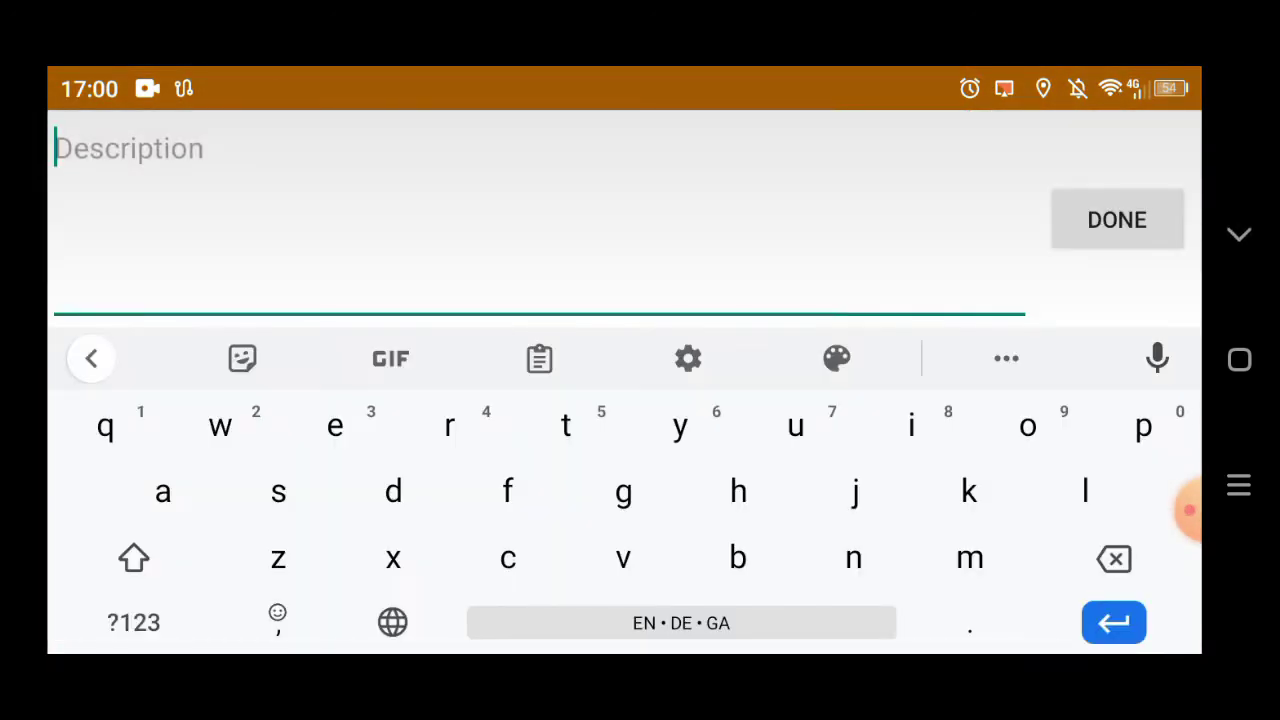
{"action": "left_click", "coordinate": [134, 558]}
{"action": "type", "text": "tra"}
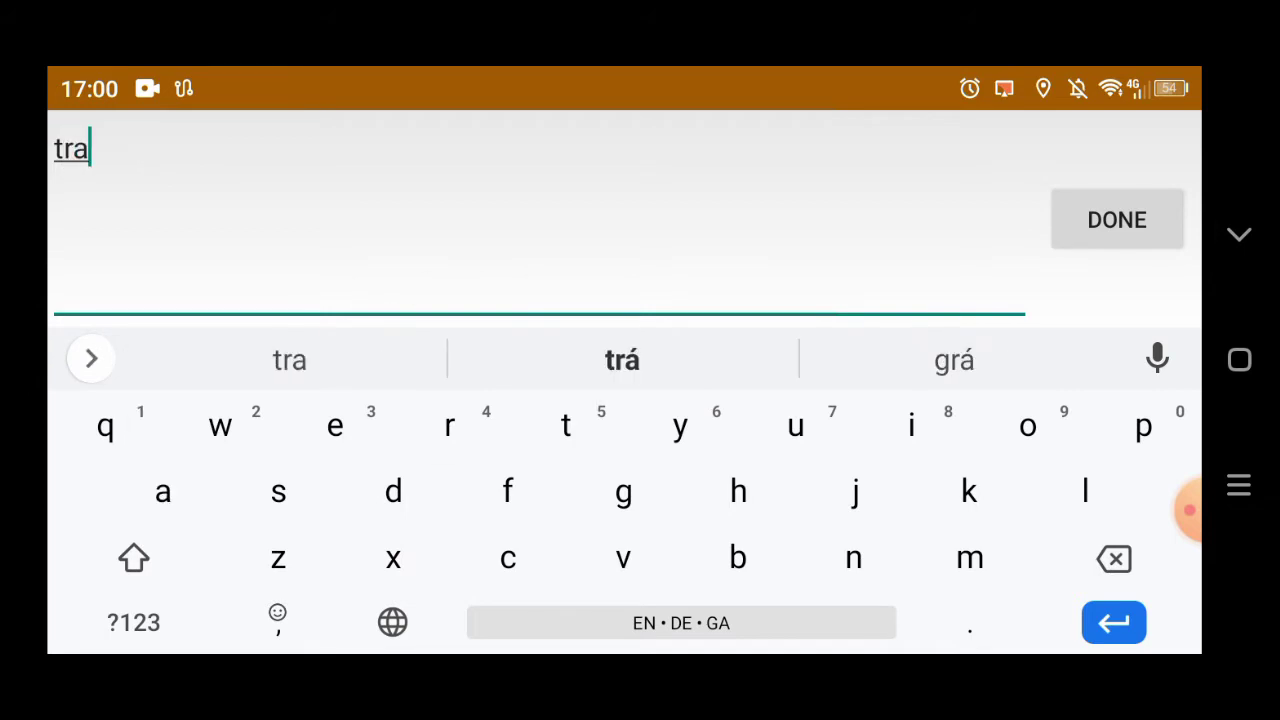
{"action": "type", "text": "il ma"}
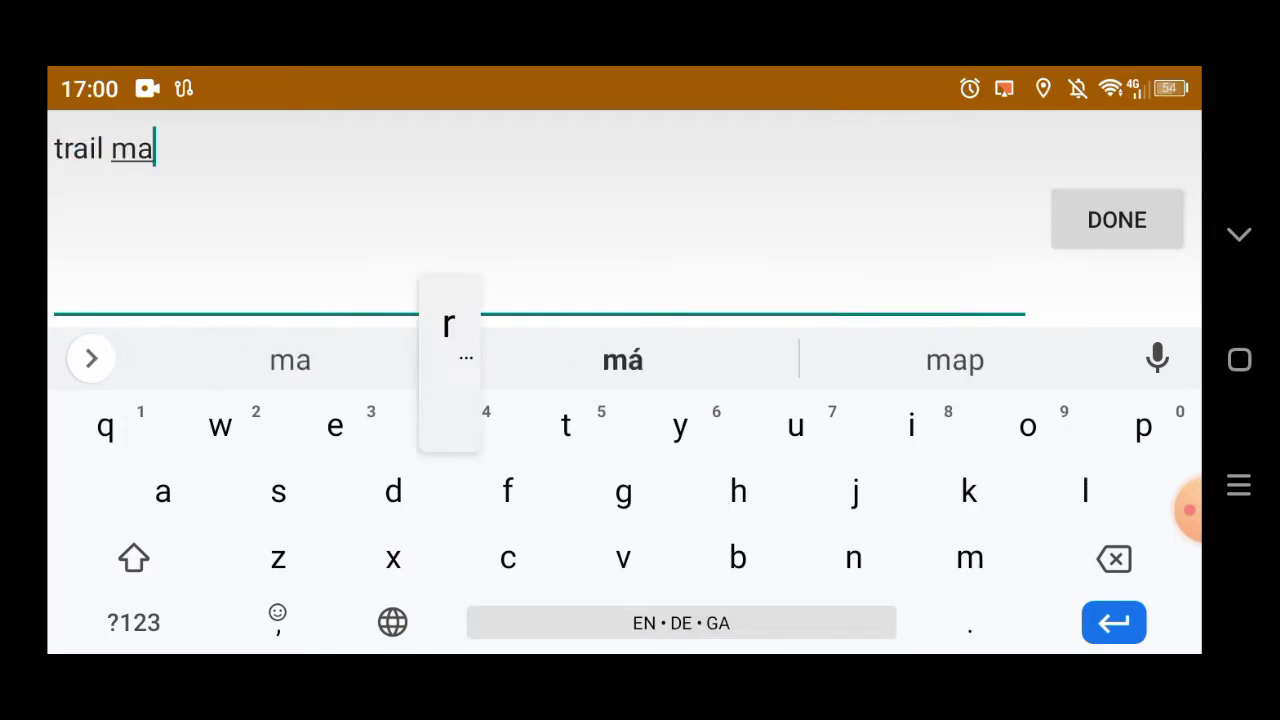
{"action": "type", "text": "rkers etc"}
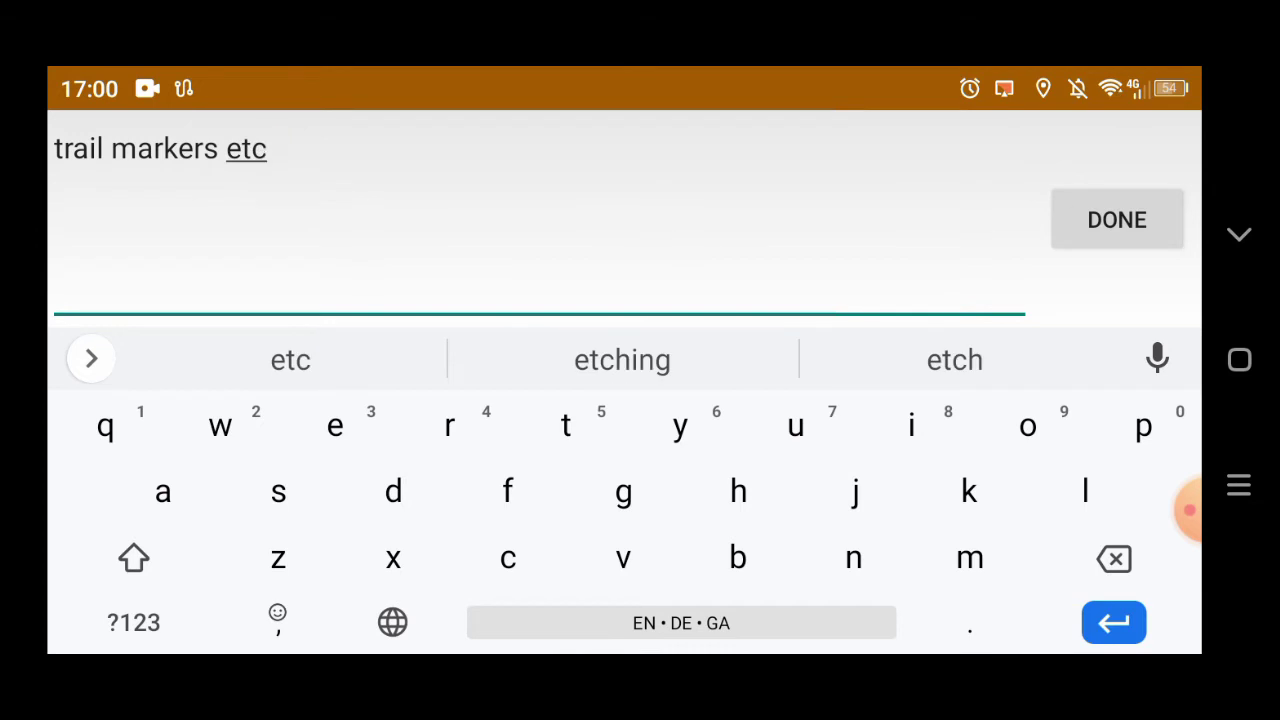
{"action": "key", "text": "Return"}
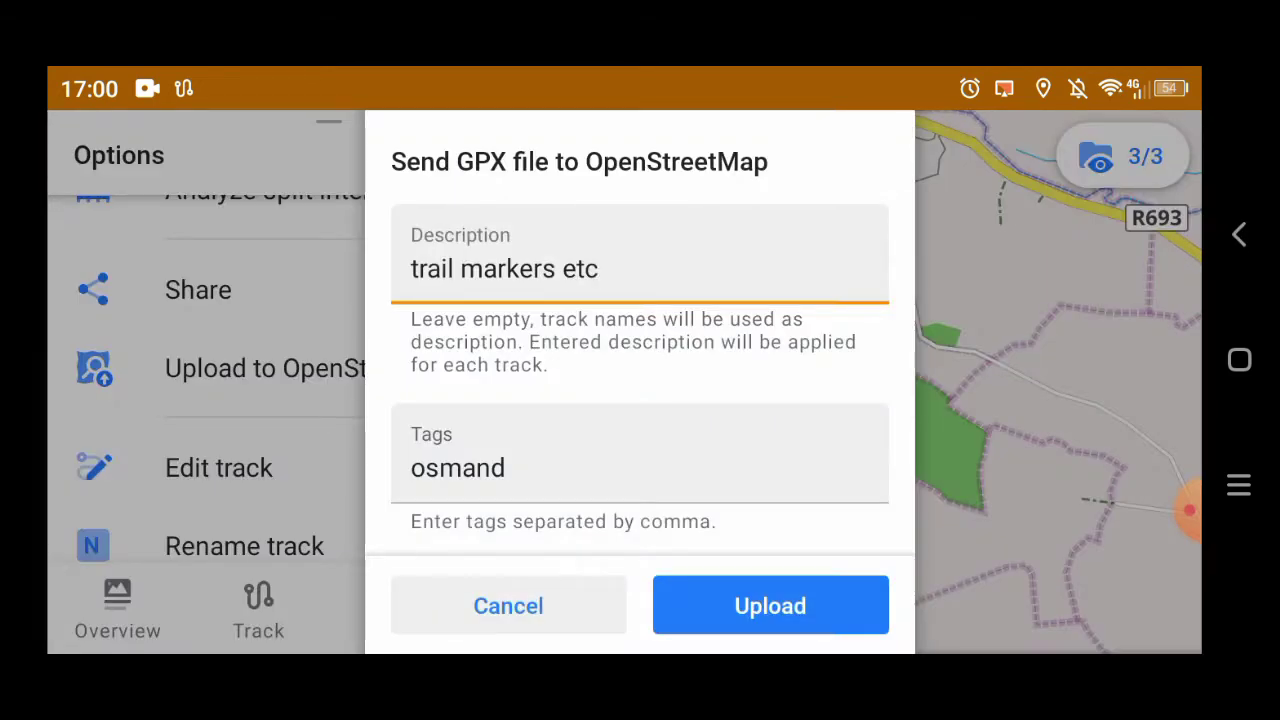
Set the track's tags to "osmand,hiking" and upload the GPX file
{"action": "left_click", "coordinate": [640, 468]}
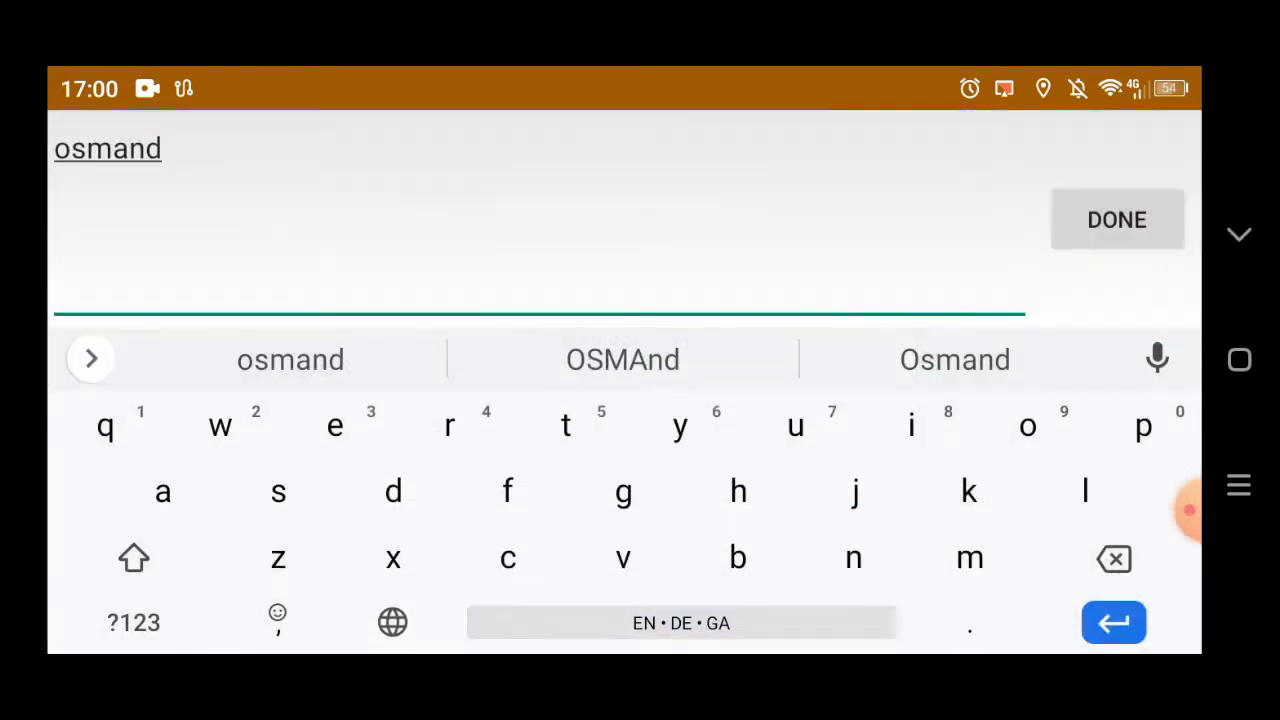
{"action": "type", "text": ",h"}
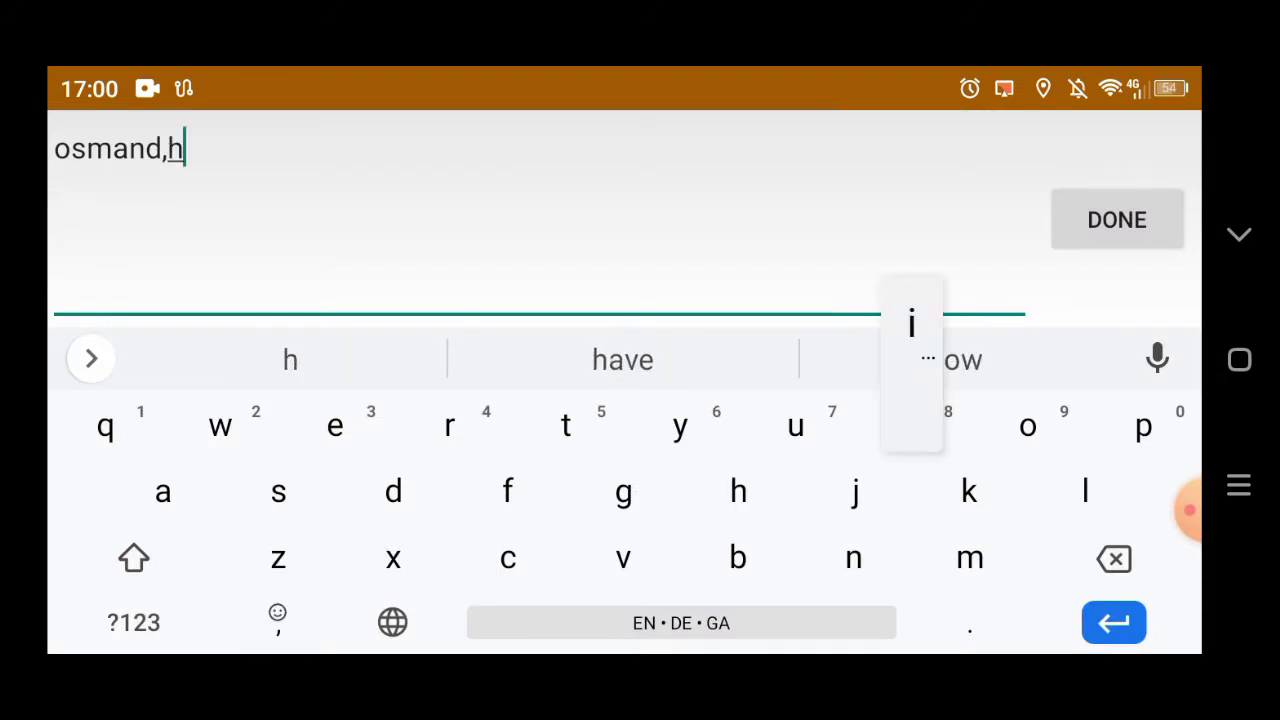
{"action": "type", "text": "iking"}
{"action": "left_click", "coordinate": [1117, 219]}
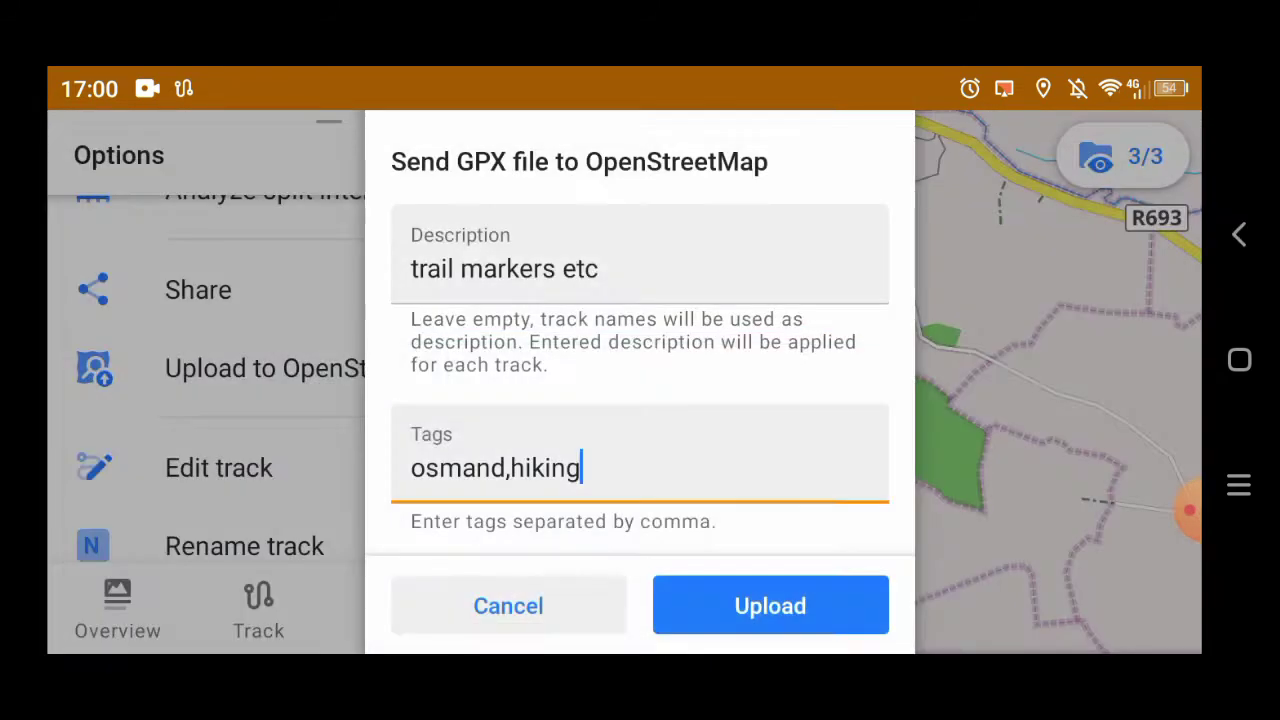
{"action": "left_click", "coordinate": [770, 606]}
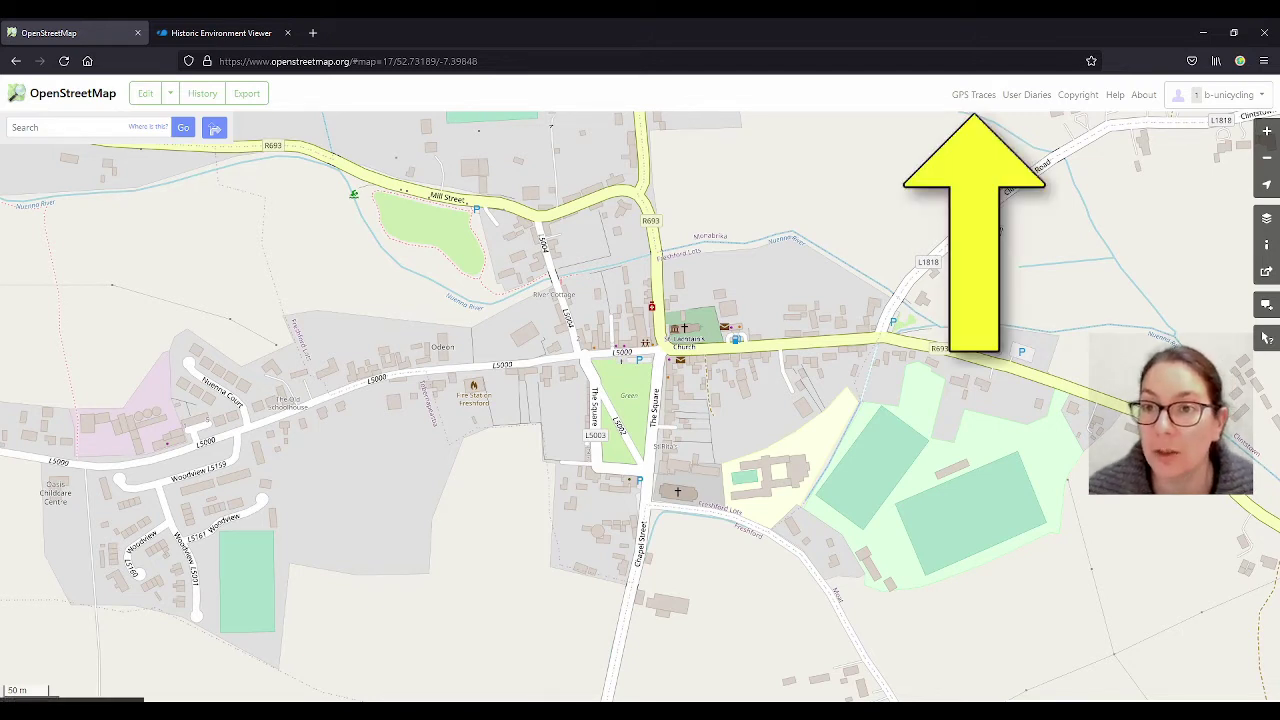
On the OpenStreetMap website, open Freshford_Loop.gpx from the account's own GPS traces for map editing
{"action": "left_click", "coordinate": [976, 96]}
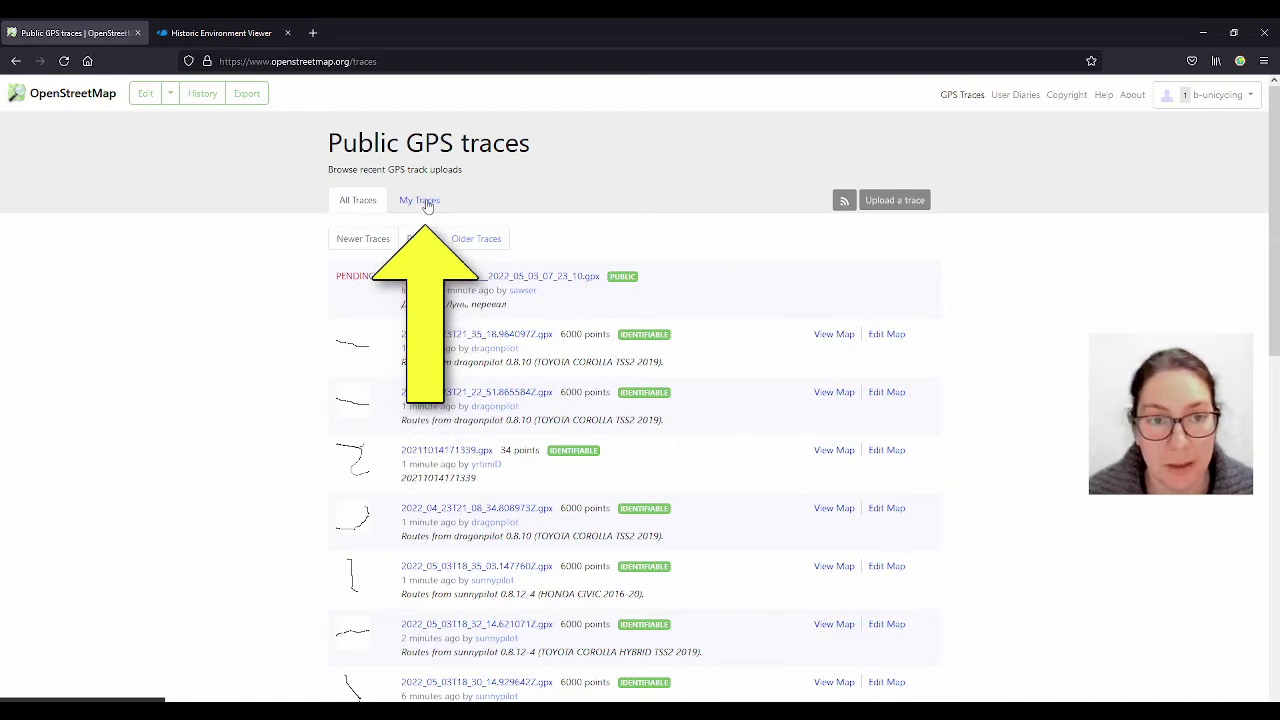
{"action": "left_click", "coordinate": [425, 201]}
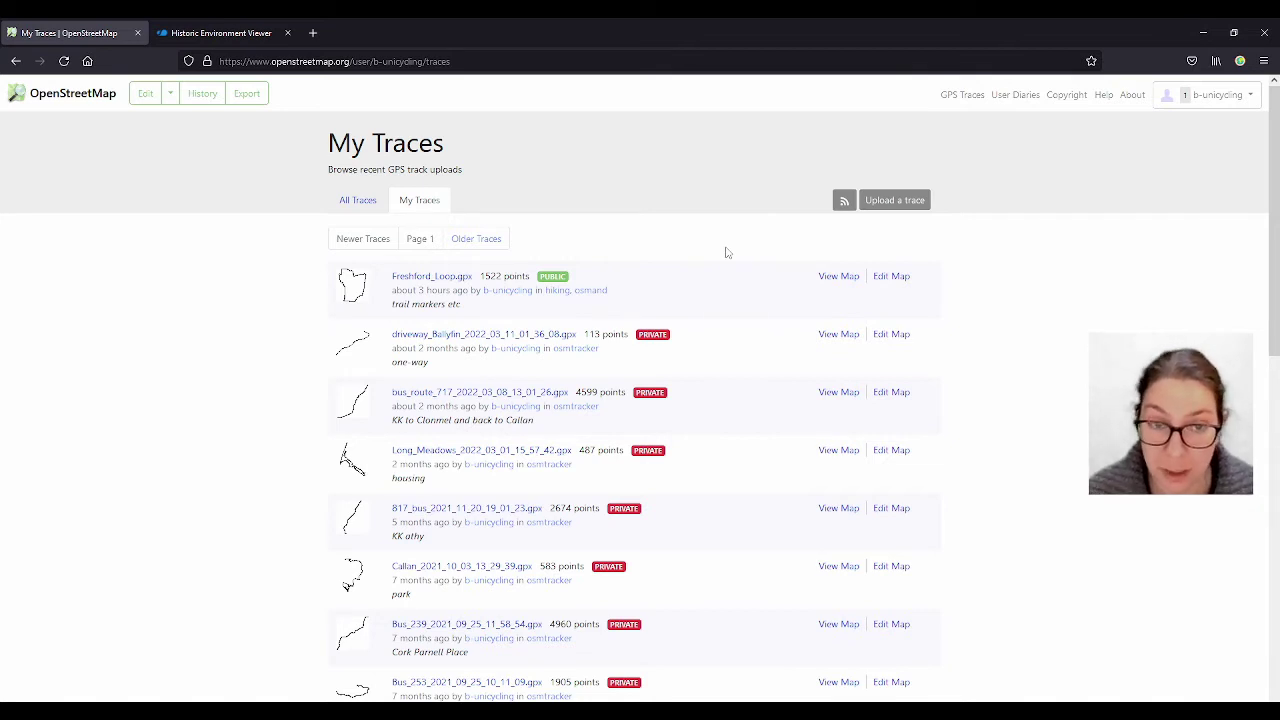
{"action": "left_click", "coordinate": [891, 277]}
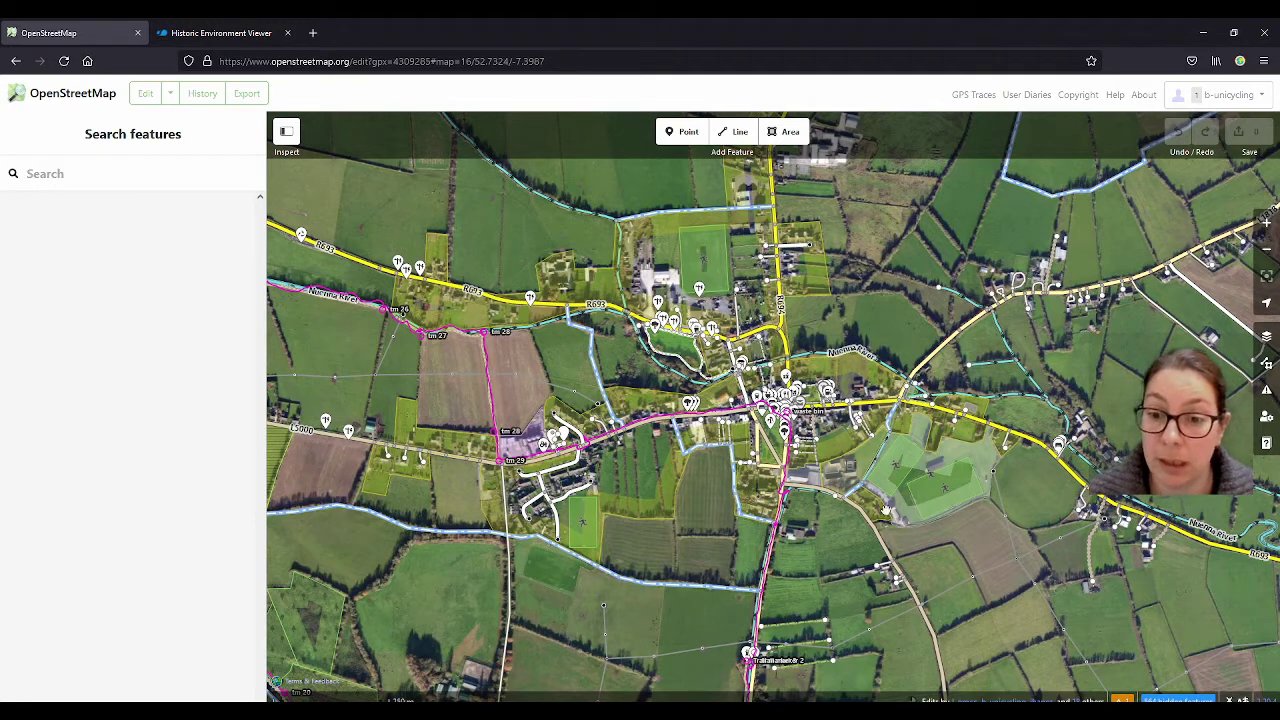
Follow the trace to its short spur east of the Upperwood Demesne Ringfort, near tm 21, and start adding an area there
{"action": "left_click", "coordinate": [818, 452]}
{"action": "left_click", "coordinate": [820, 522]}
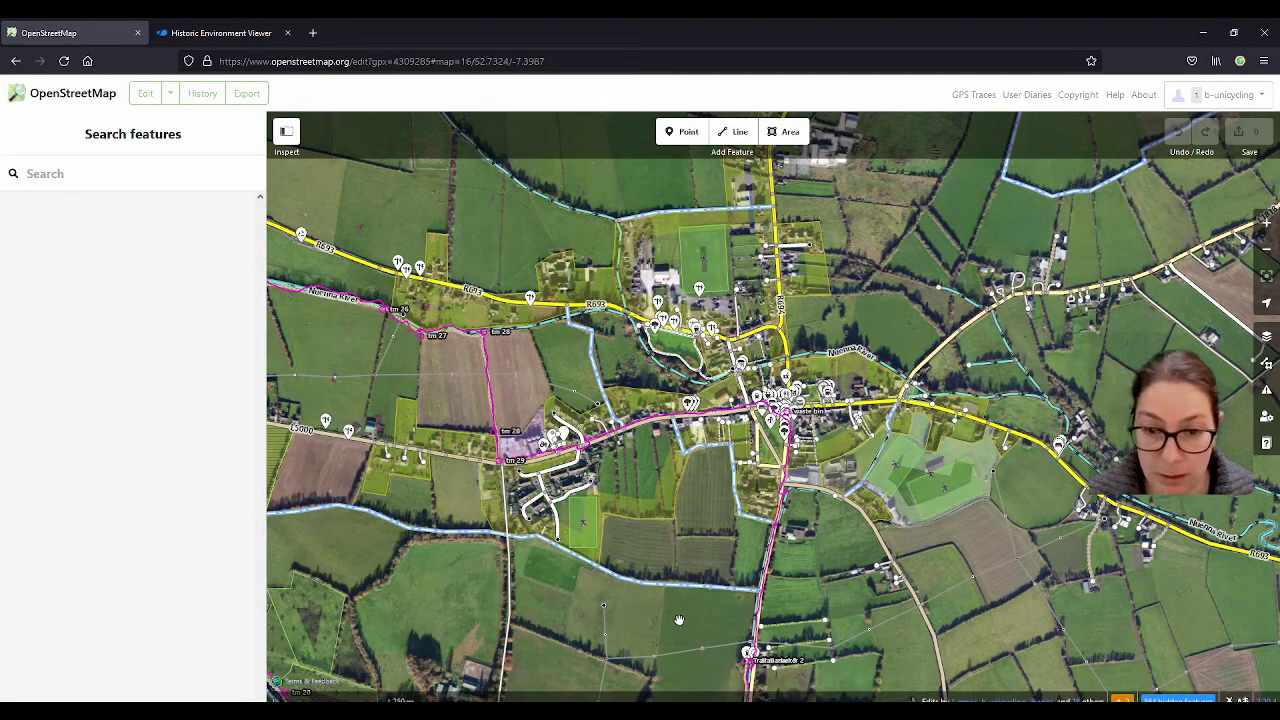
{"action": "left_click_drag", "start_coordinate": [679, 620], "coordinate": [790, 371]}
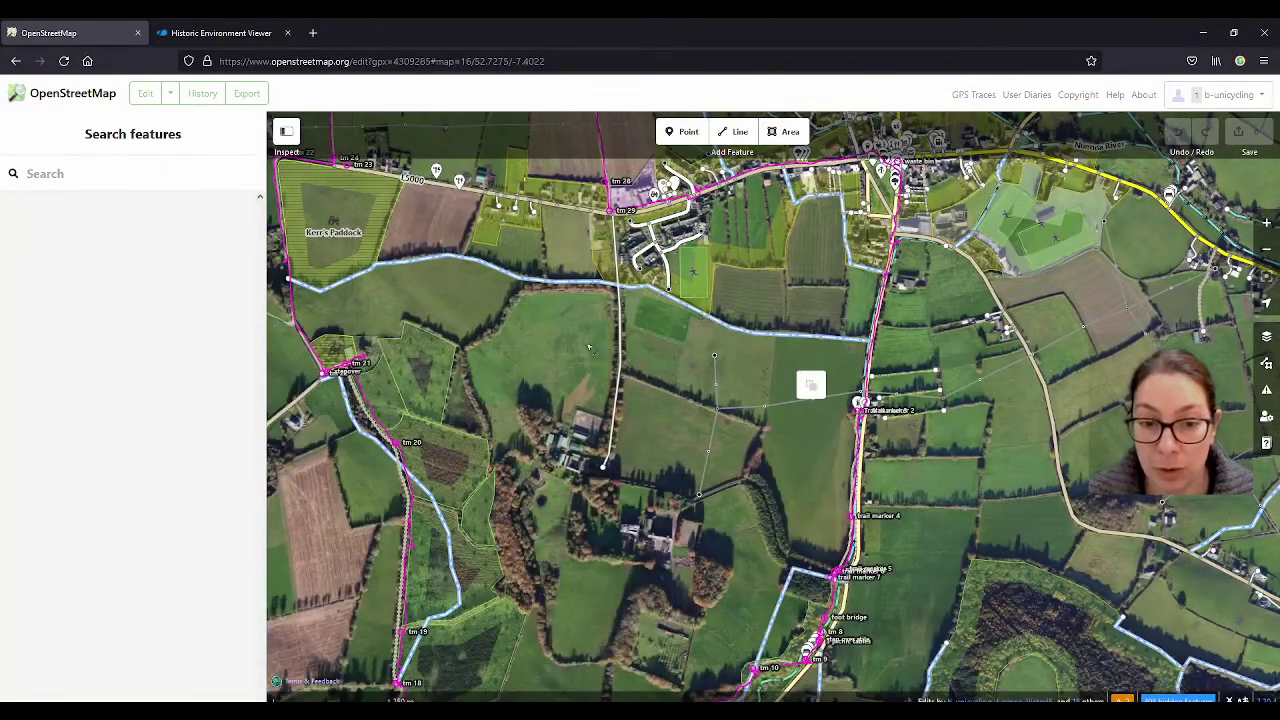
{"action": "left_click_drag", "start_coordinate": [537, 328], "coordinate": [819, 380]}
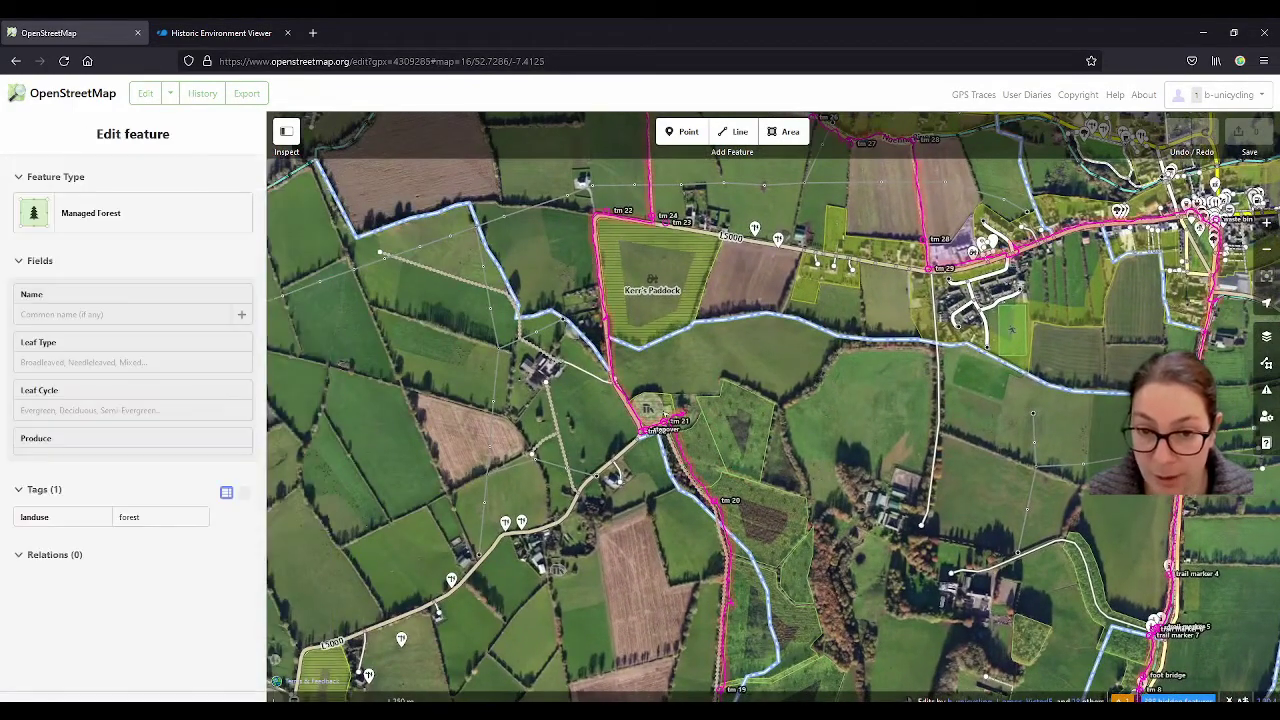
{"action": "scroll", "coordinate": [680, 413], "scroll_direction": "up", "scroll_amount": 3}
{"action": "scroll", "coordinate": [683, 414], "scroll_direction": "up", "scroll_amount": 3}
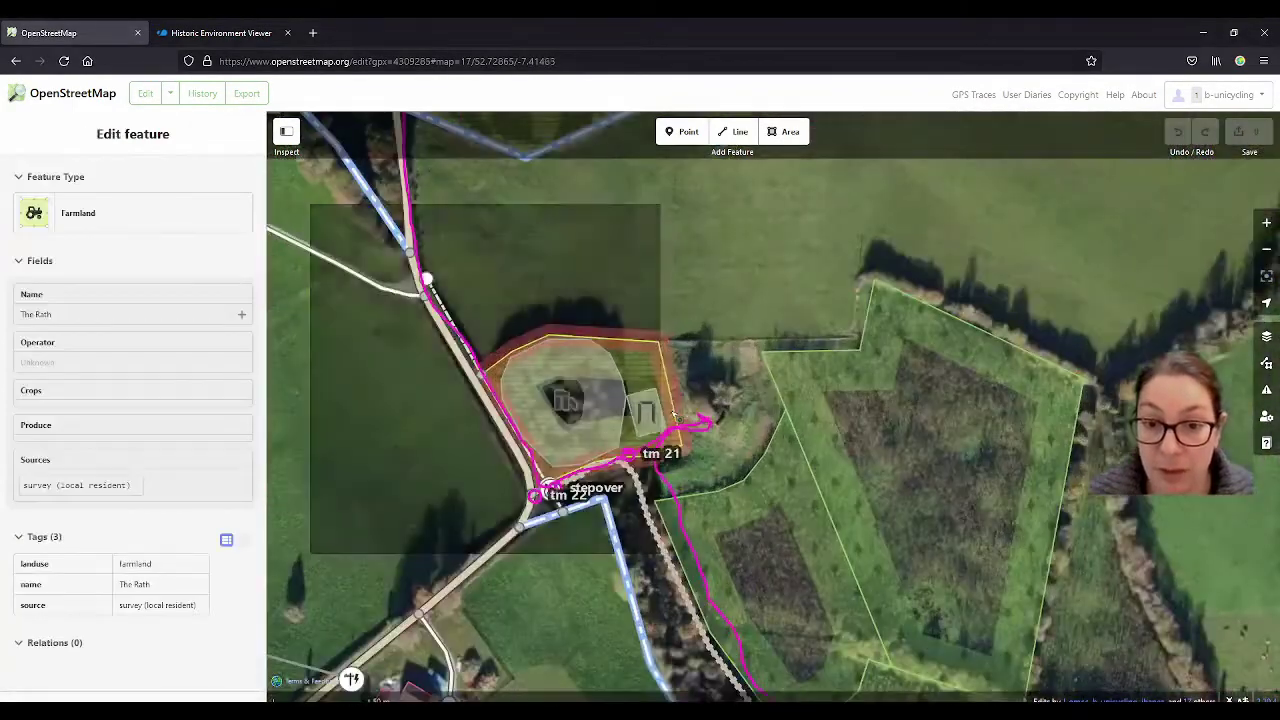
{"action": "scroll", "coordinate": [713, 405], "scroll_direction": "up", "scroll_amount": 3}
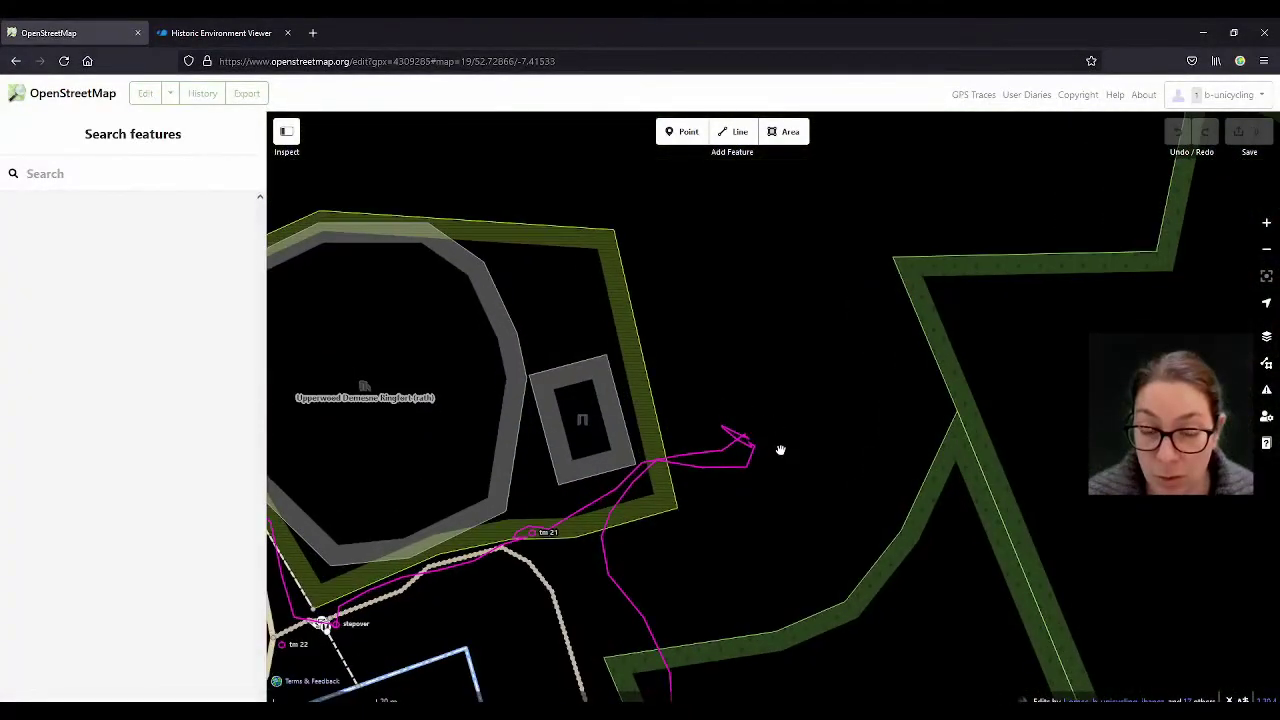
{"action": "left_click_drag", "start_coordinate": [726, 520], "coordinate": [807, 489]}
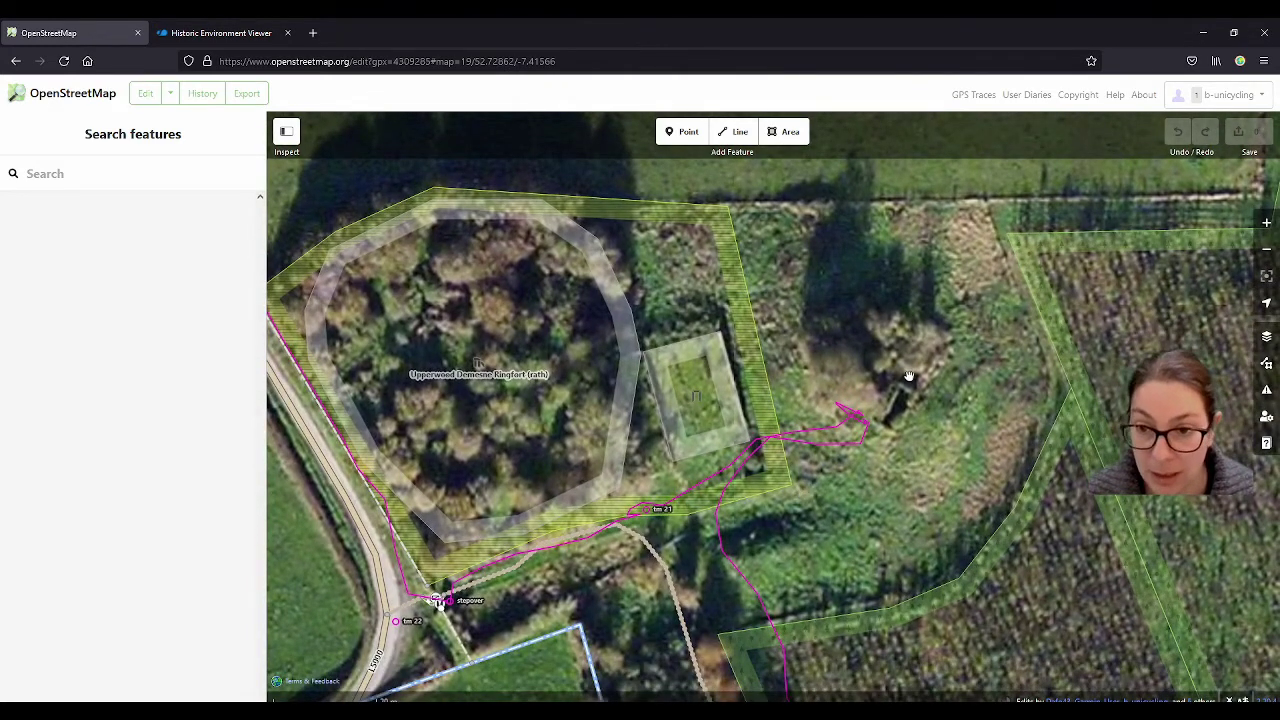
{"action": "left_click", "coordinate": [782, 138]}
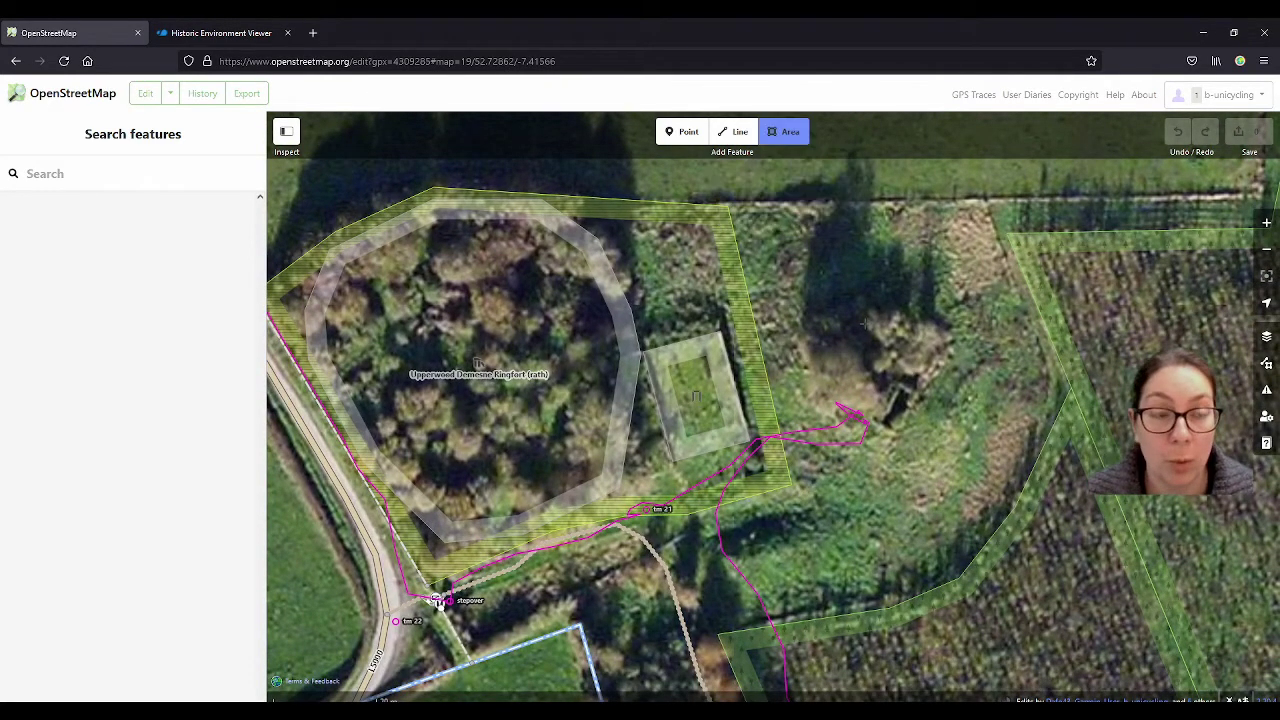
Switch to the Historic Environment Viewer and examine the ringfort and the small building outline just east of it
{"action": "left_click", "coordinate": [202, 33]}
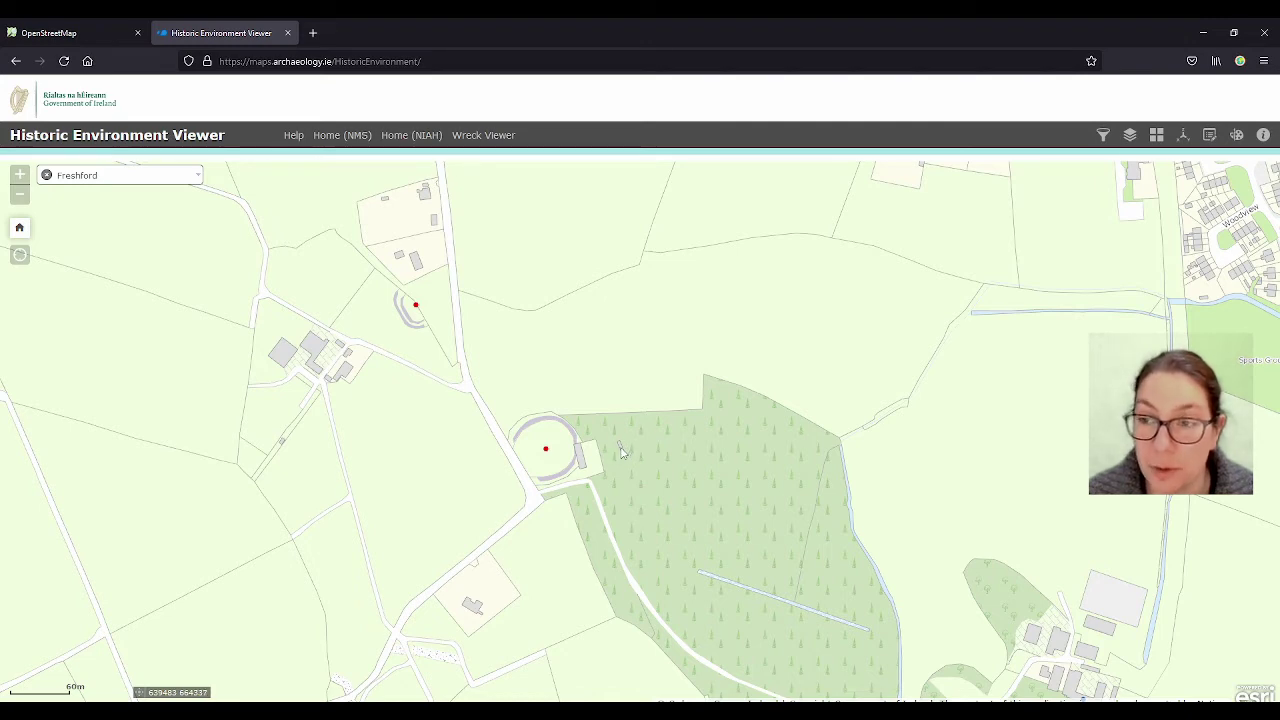
{"action": "left_click_drag", "start_coordinate": [775, 589], "coordinate": [690, 473]}
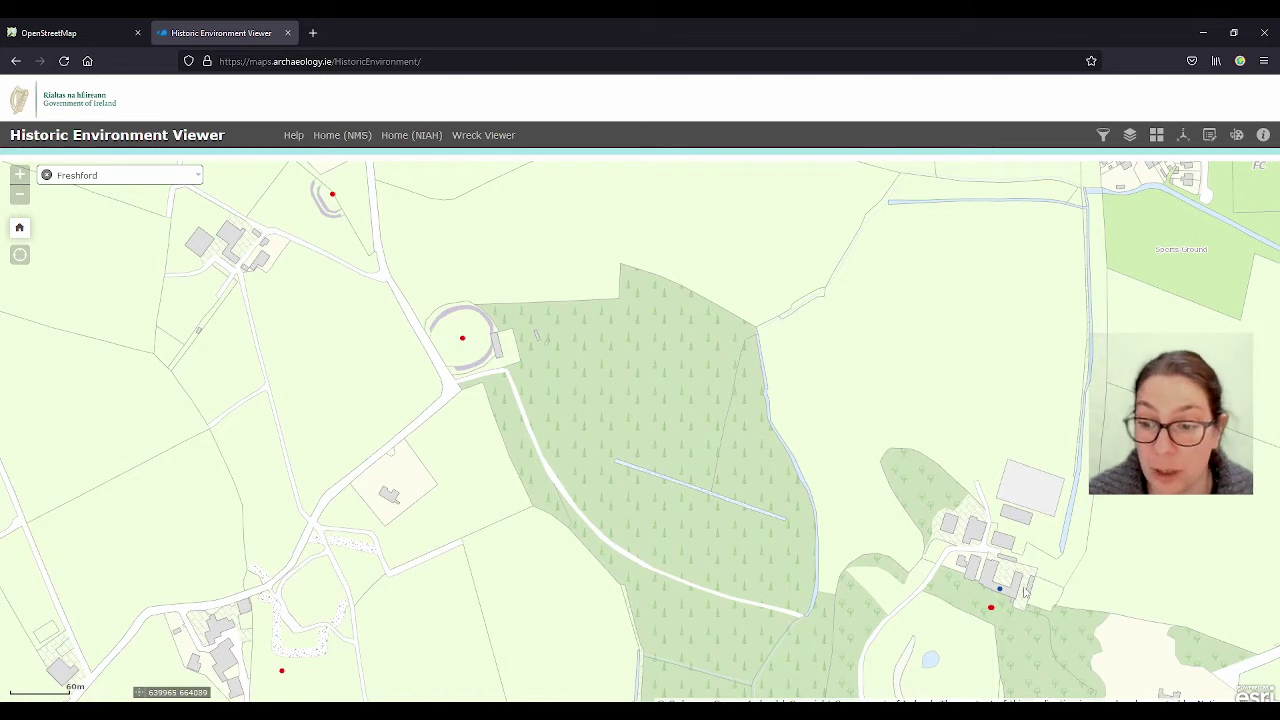
{"action": "left_click_drag", "start_coordinate": [614, 381], "coordinate": [645, 452]}
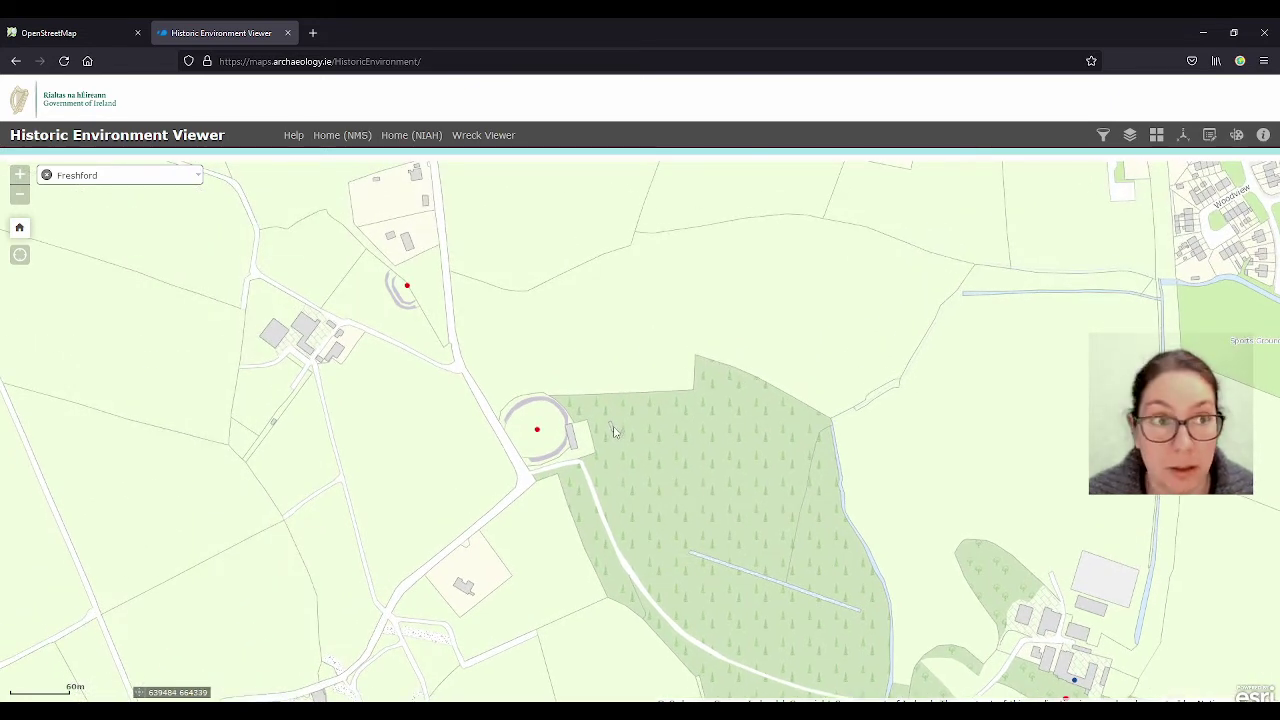
{"action": "scroll", "coordinate": [615, 435], "scroll_direction": "up", "scroll_amount": 1}
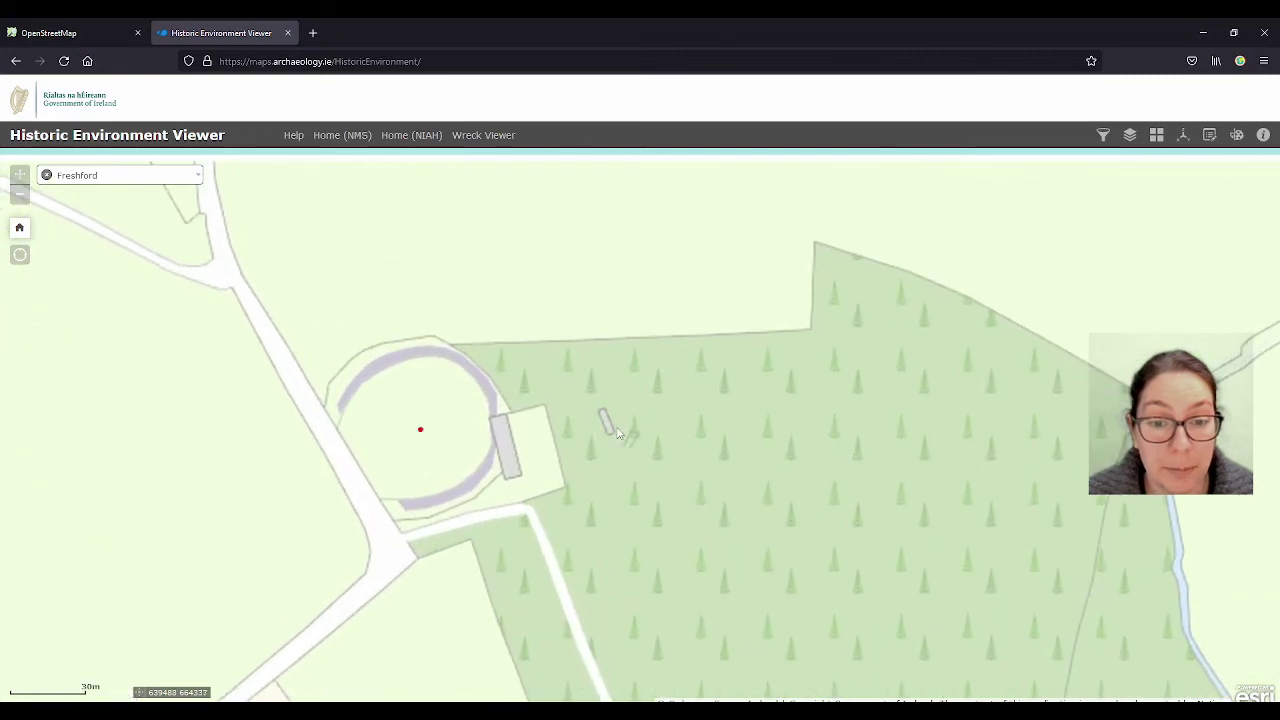
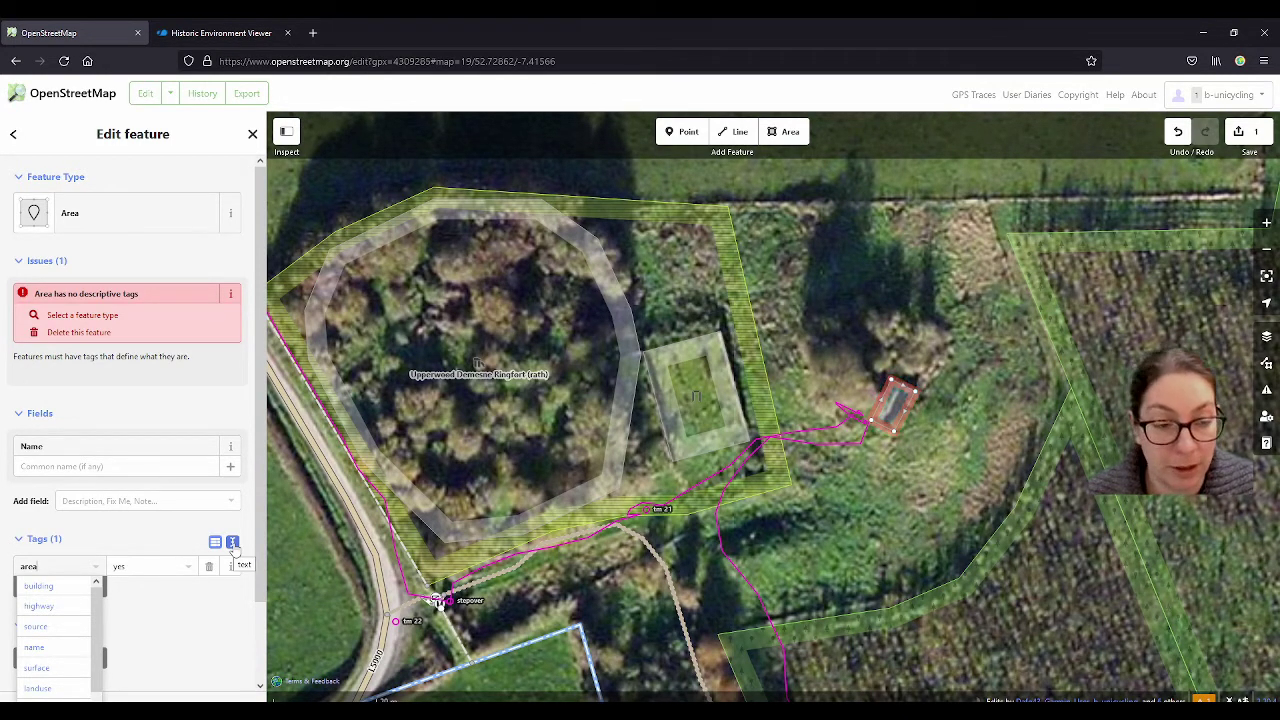
Replace the small area's tags with access=no, building=ruins, disused=yes, historic=ice_house and subject:wikidata=Q253893, copied as text from the Notepad note
{"action": "key", "text": "alt+Tab"}
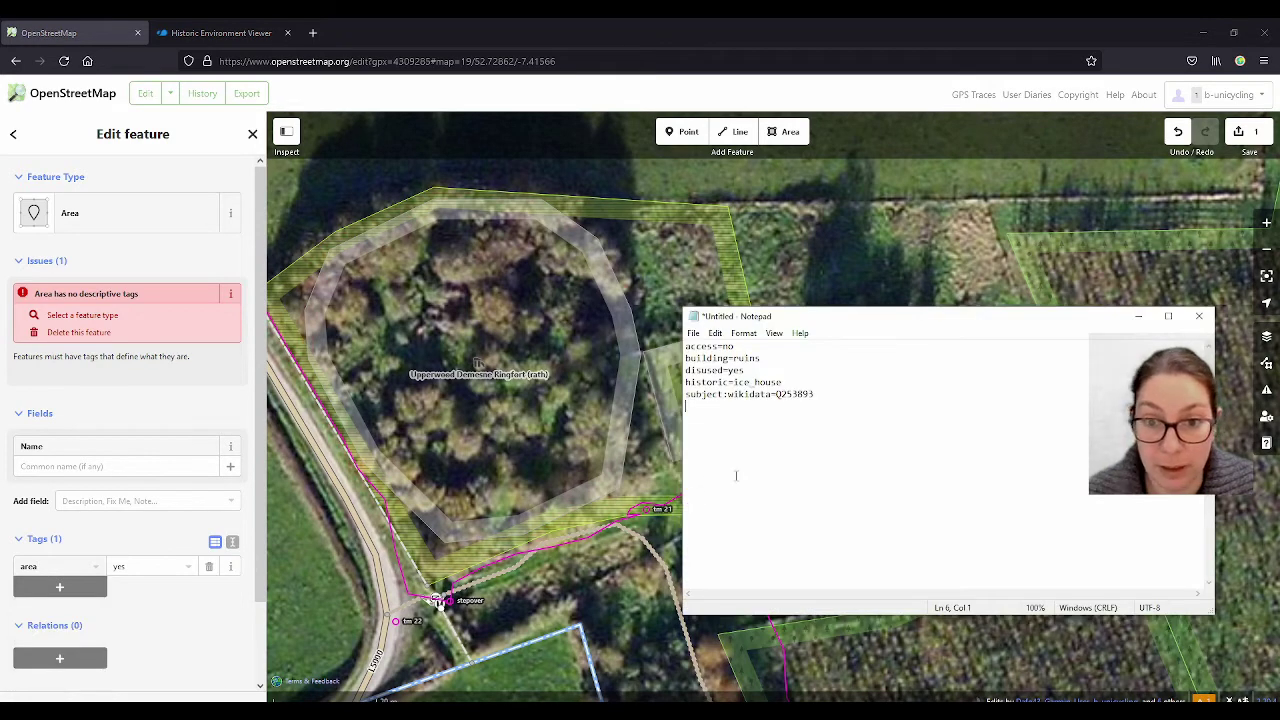
{"action": "left_click_drag", "start_coordinate": [829, 394], "coordinate": [685, 346]}
{"action": "key", "text": "ctrl+c"}
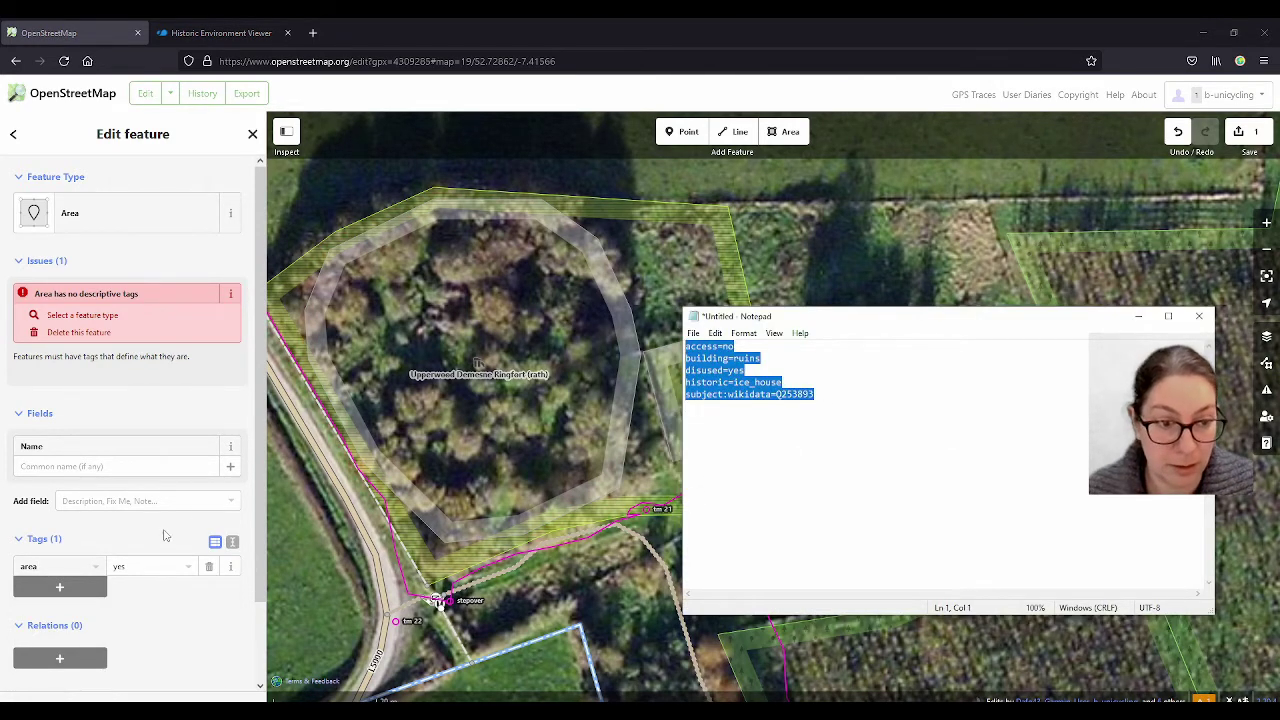
{"action": "key", "text": "alt+Tab"}
{"action": "scroll", "coordinate": [190, 490], "scroll_direction": "down", "scroll_amount": 1}
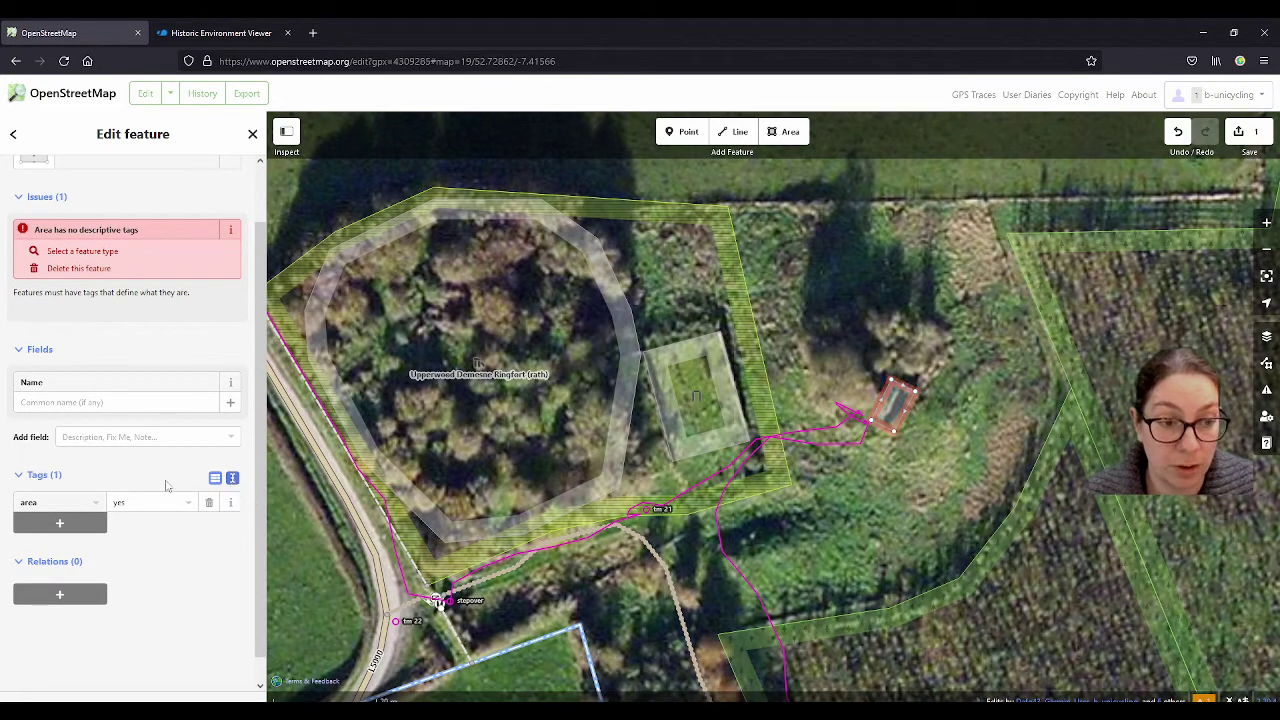
{"action": "left_click", "coordinate": [232, 479]}
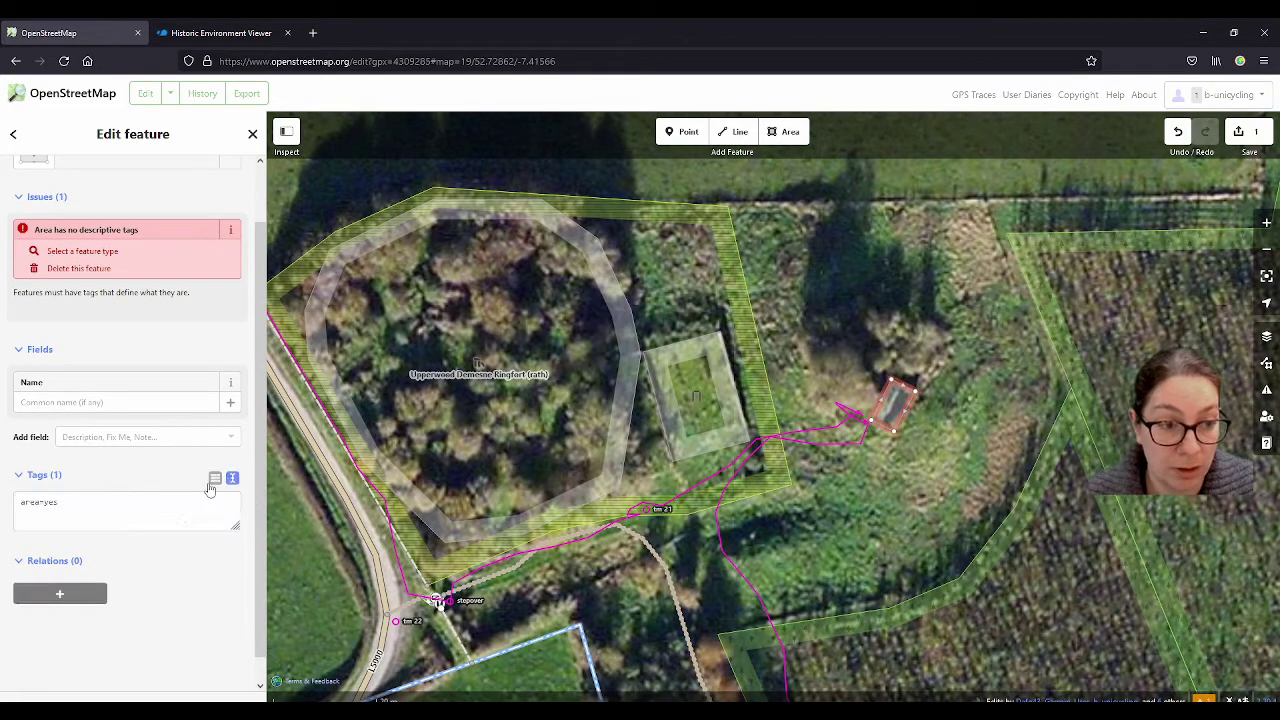
{"action": "triple_click", "coordinate": [125, 501]}
{"action": "key", "text": "ctrl+v"}
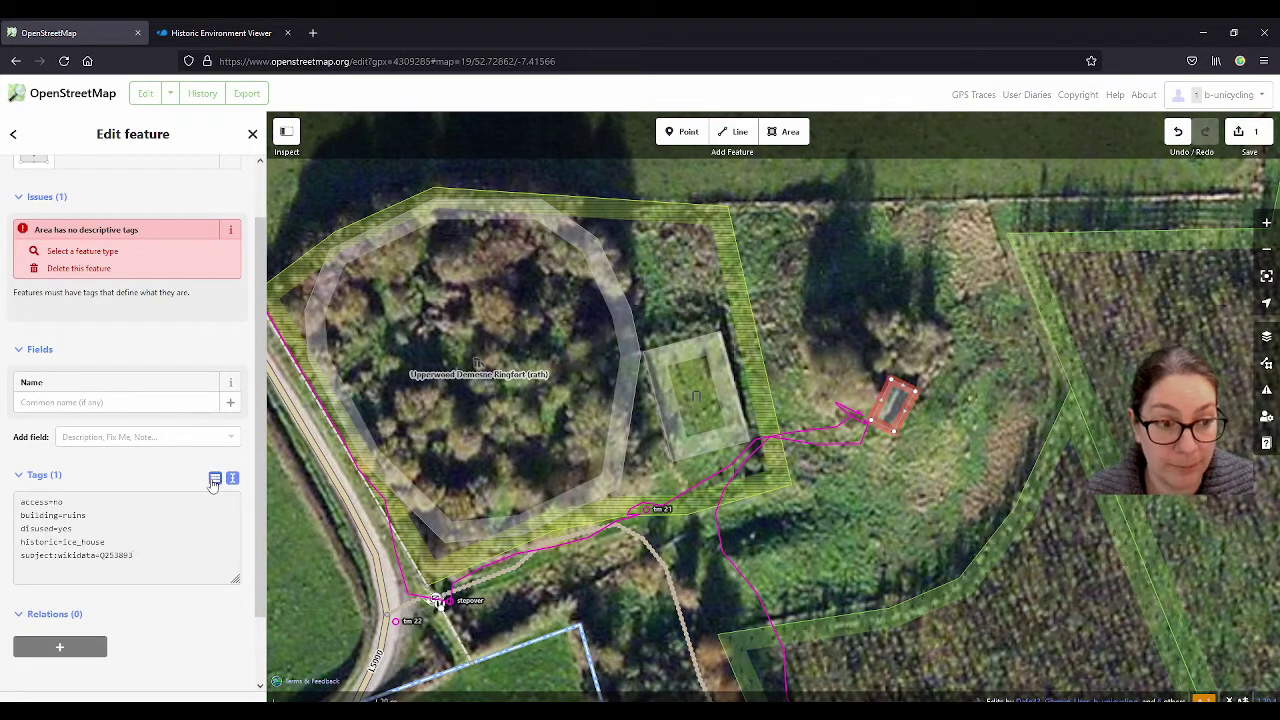
Add the tag man_made=ice_house below the historic tag and show the area's tags as a list
{"action": "left_click", "coordinate": [121, 540]}
{"action": "key", "text": "Return"}
{"action": "type", "text": "man_made"}
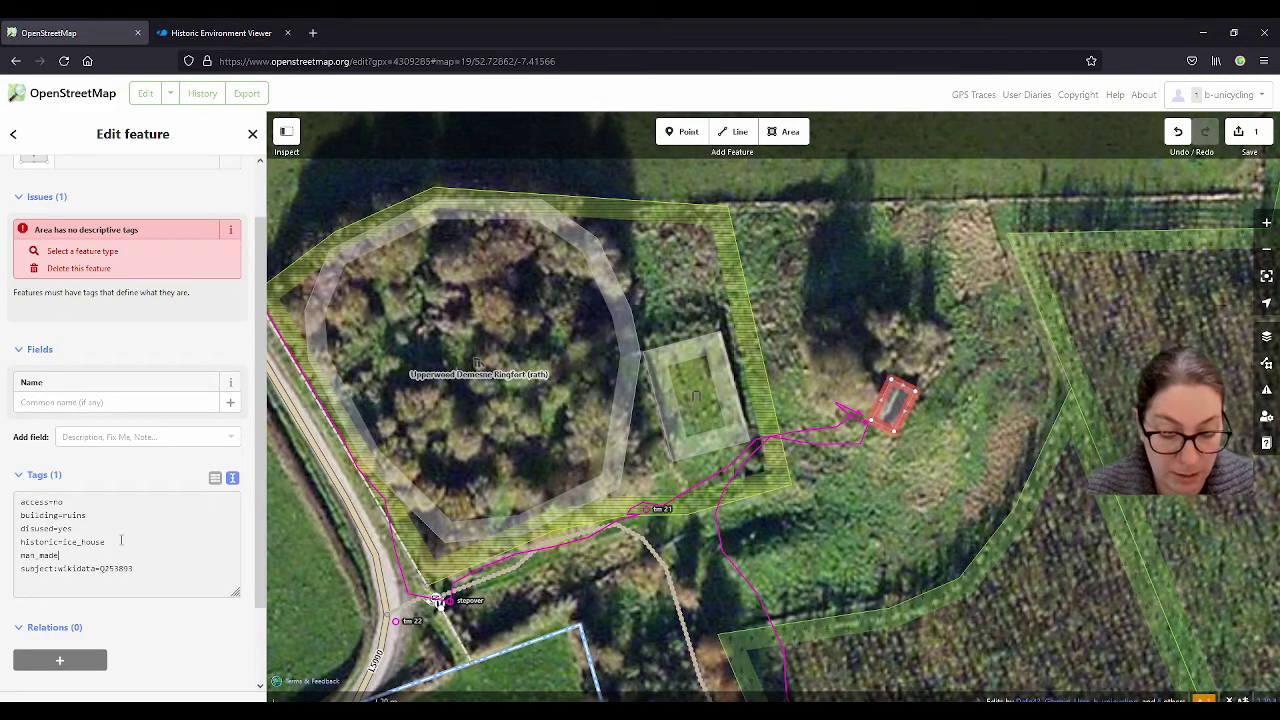
{"action": "type", "text": "=ice_house"}
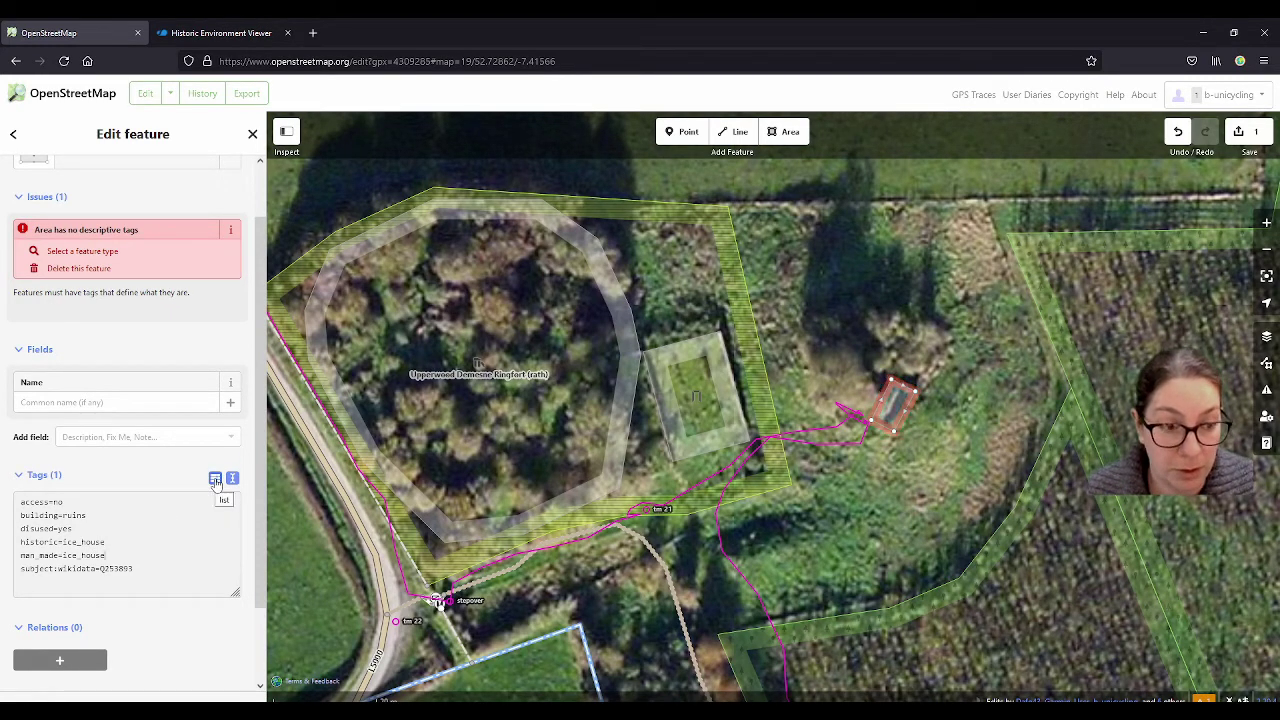
{"action": "left_click", "coordinate": [204, 488]}
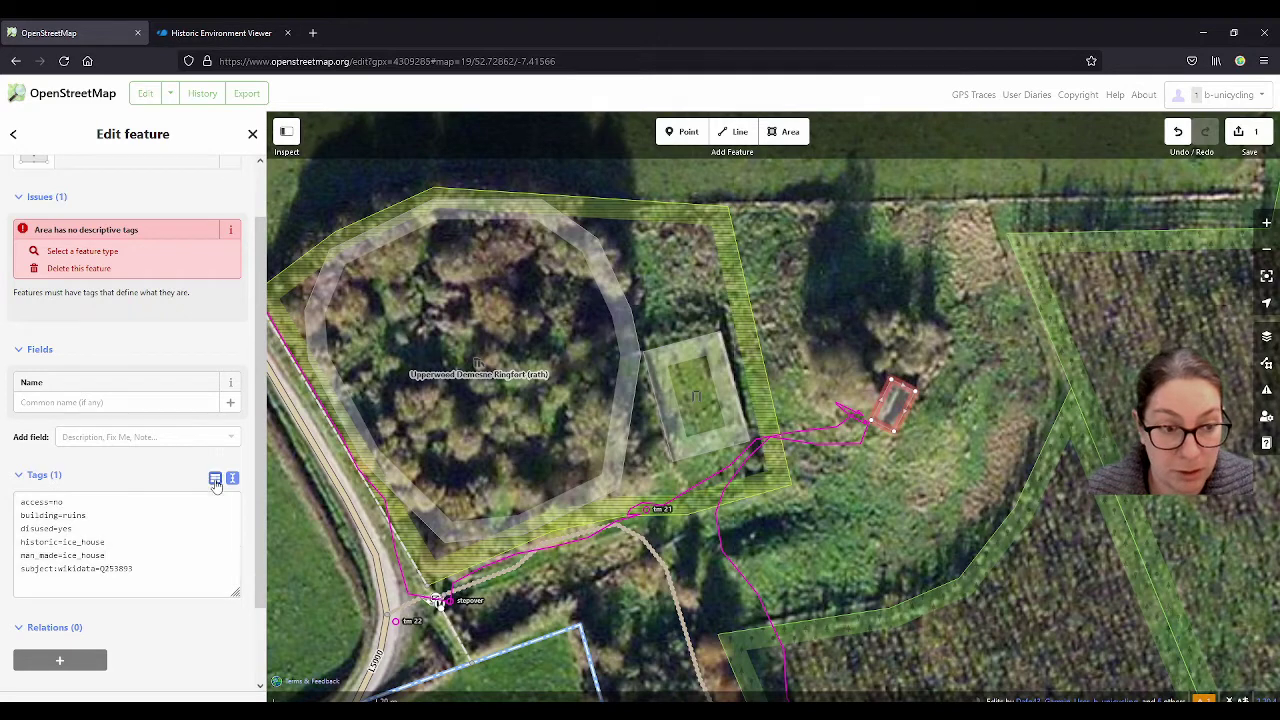
{"action": "left_click", "coordinate": [215, 533]}
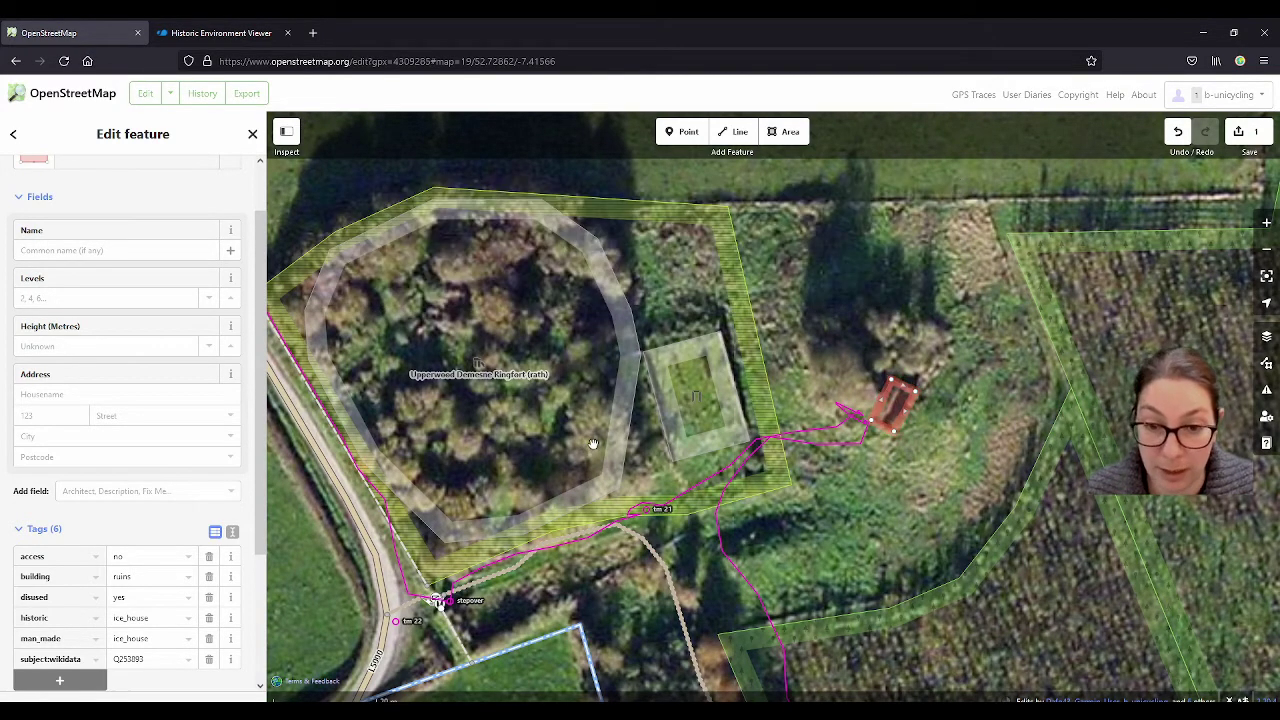
Add a point at the tm 21 waypoint beside the ringfort and assign it the Trail Marker feature type
{"action": "left_click_drag", "start_coordinate": [767, 578], "coordinate": [750, 500]}
{"action": "scroll", "coordinate": [779, 366], "scroll_direction": "down", "scroll_amount": 3}
{"action": "left_click_drag", "start_coordinate": [731, 395], "coordinate": [751, 481]}
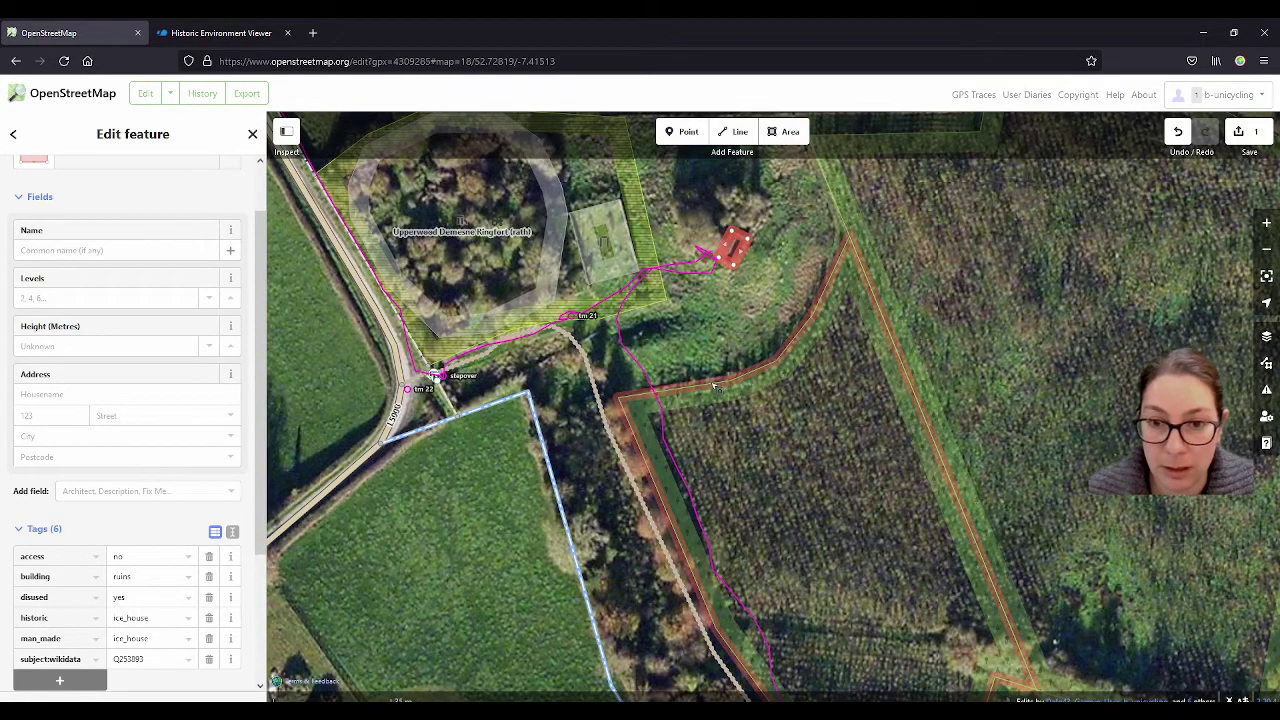
{"action": "scroll", "coordinate": [508, 211], "scroll_direction": "up", "scroll_amount": 2}
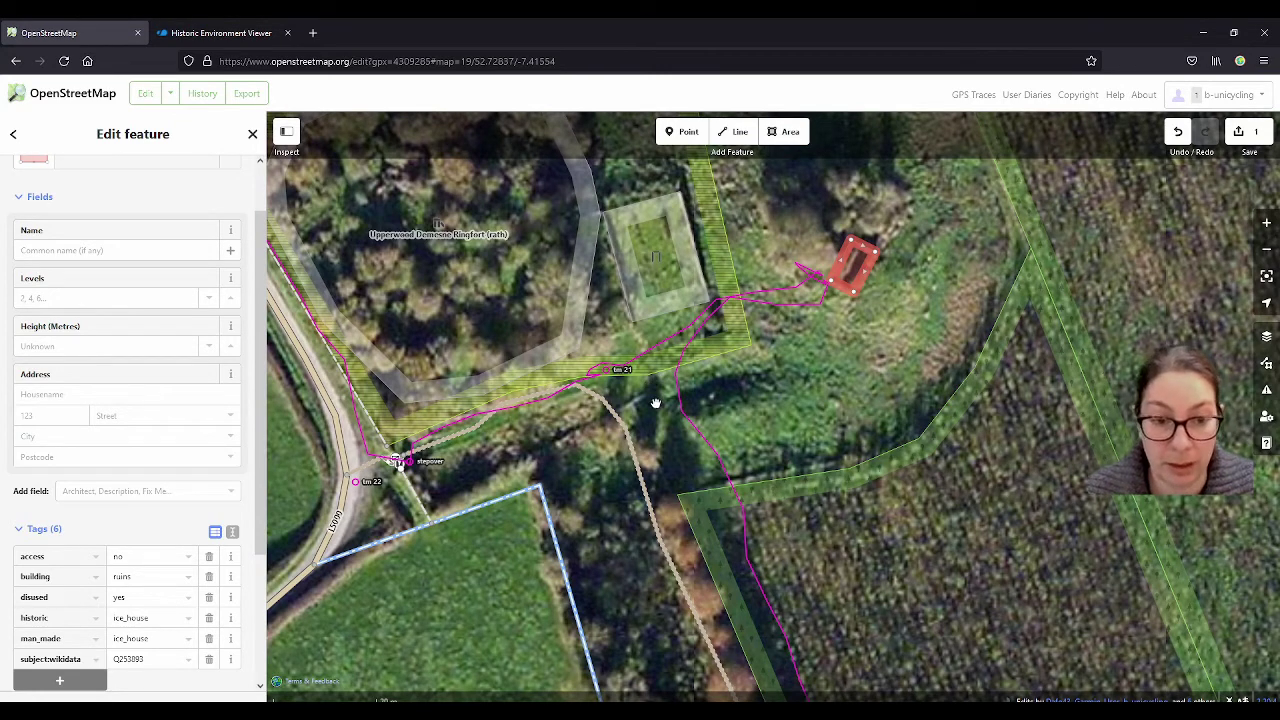
{"action": "left_click", "coordinate": [689, 132]}
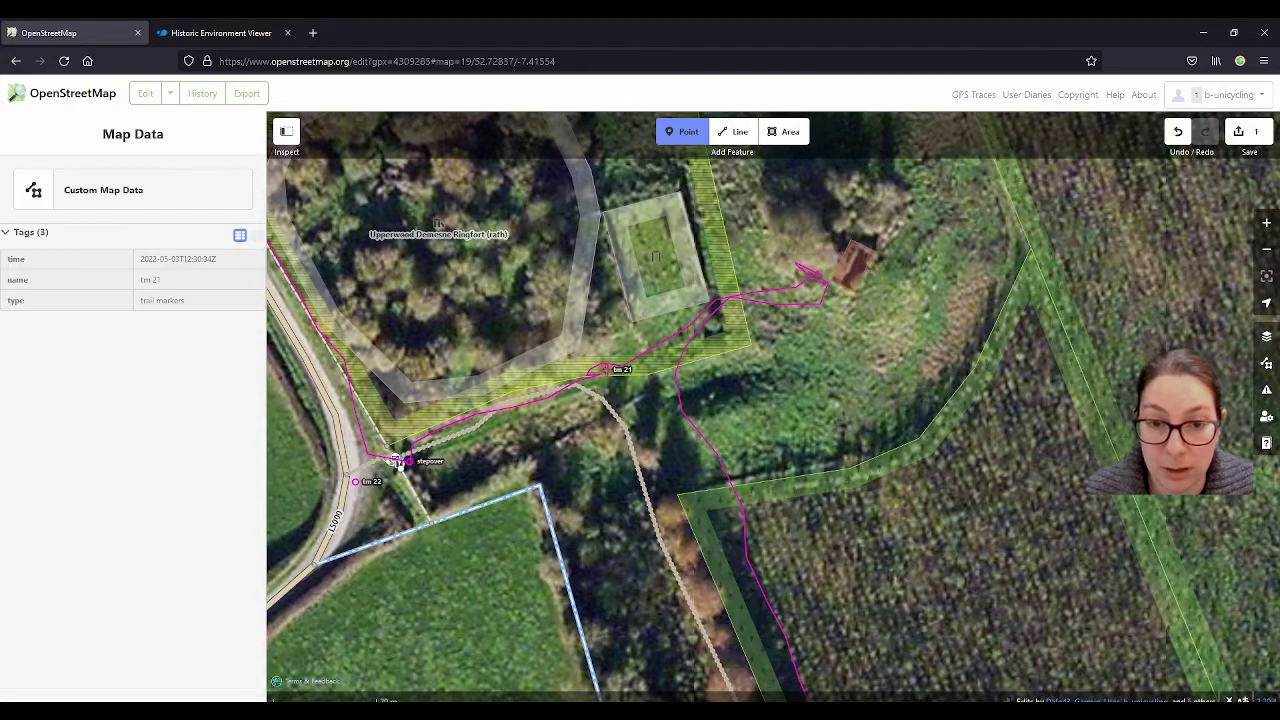
{"action": "left_click", "coordinate": [604, 370]}
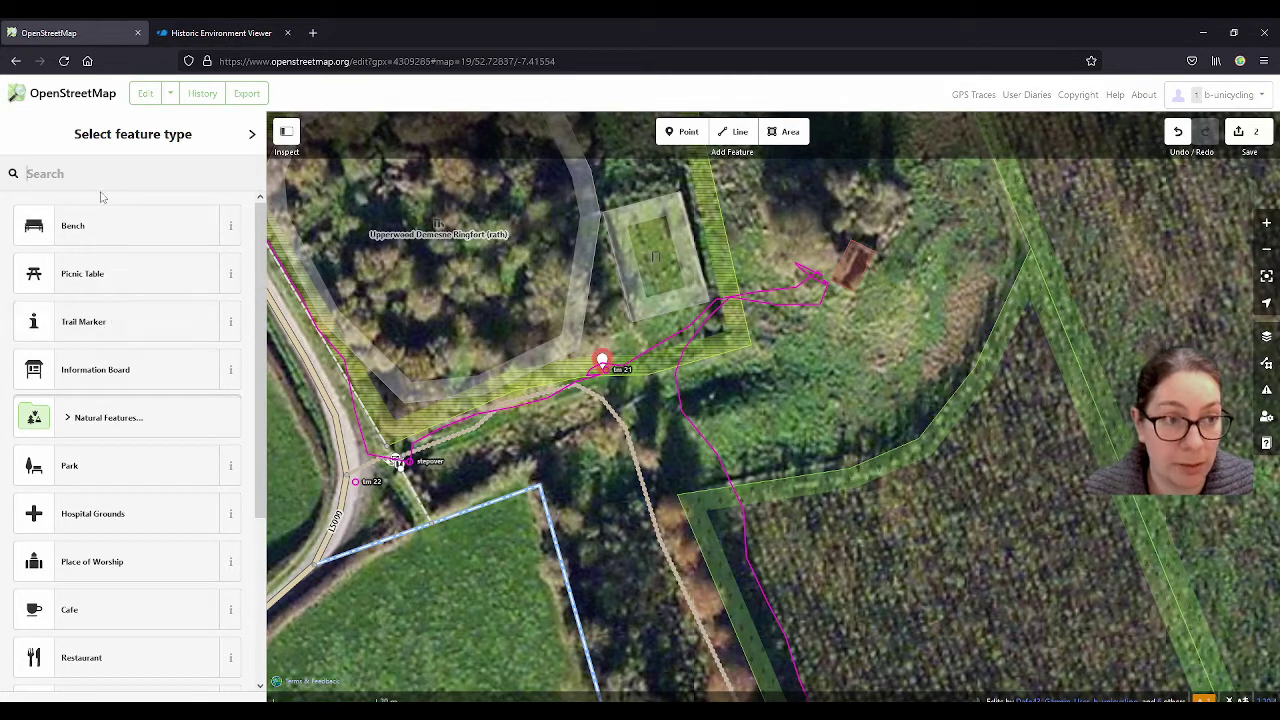
{"action": "type", "text": "trail"}
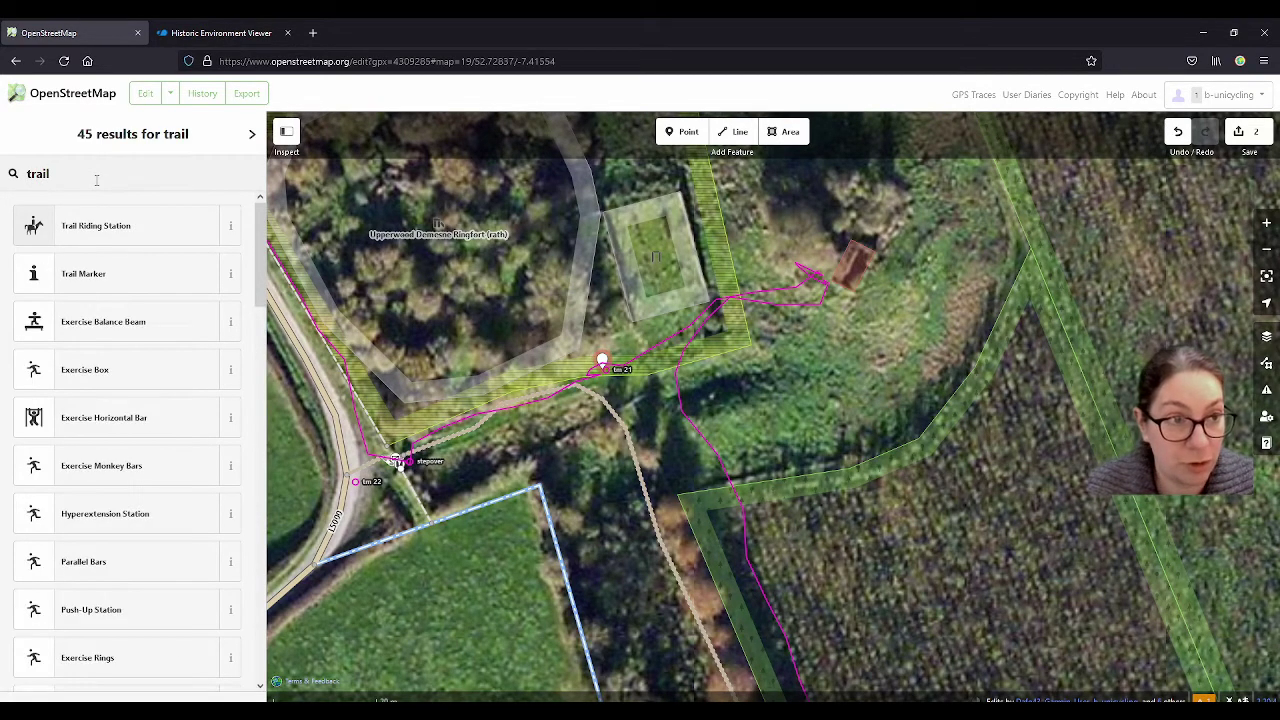
{"action": "left_click_drag", "start_coordinate": [79, 174], "coordinate": [2, 168]}
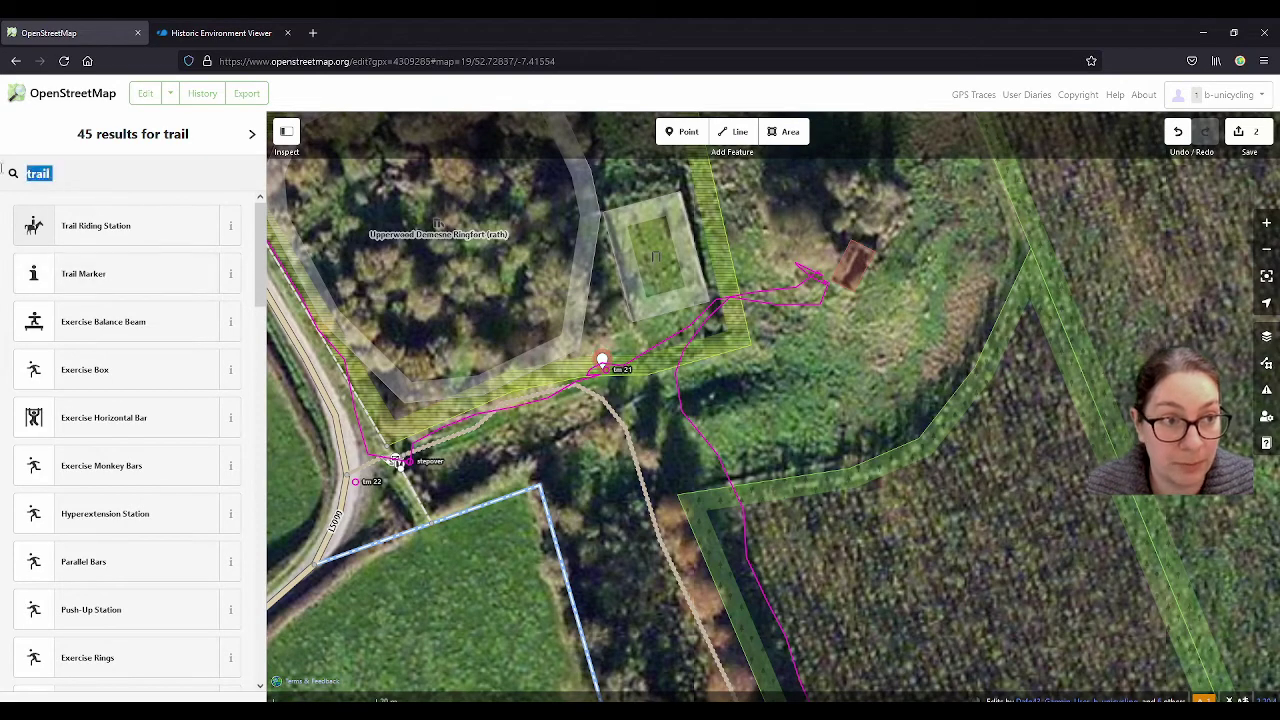
{"action": "key", "text": "BackSpace"}
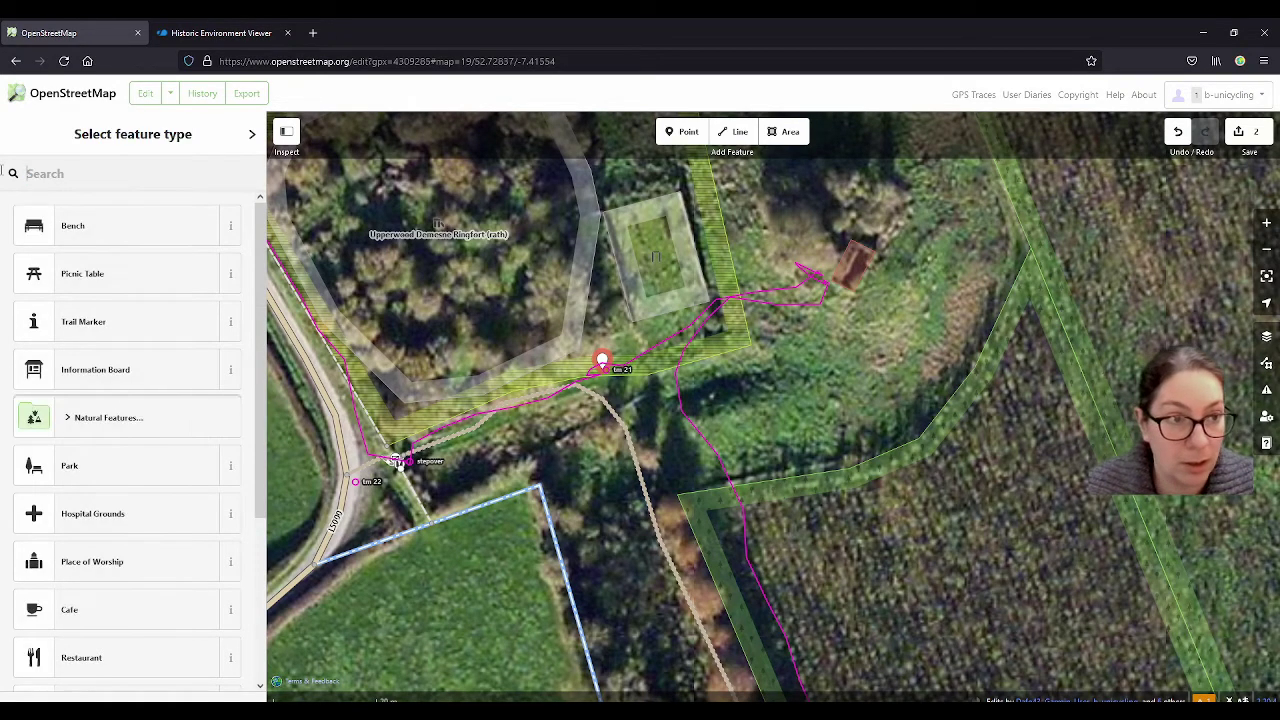
{"action": "left_click", "coordinate": [93, 320]}
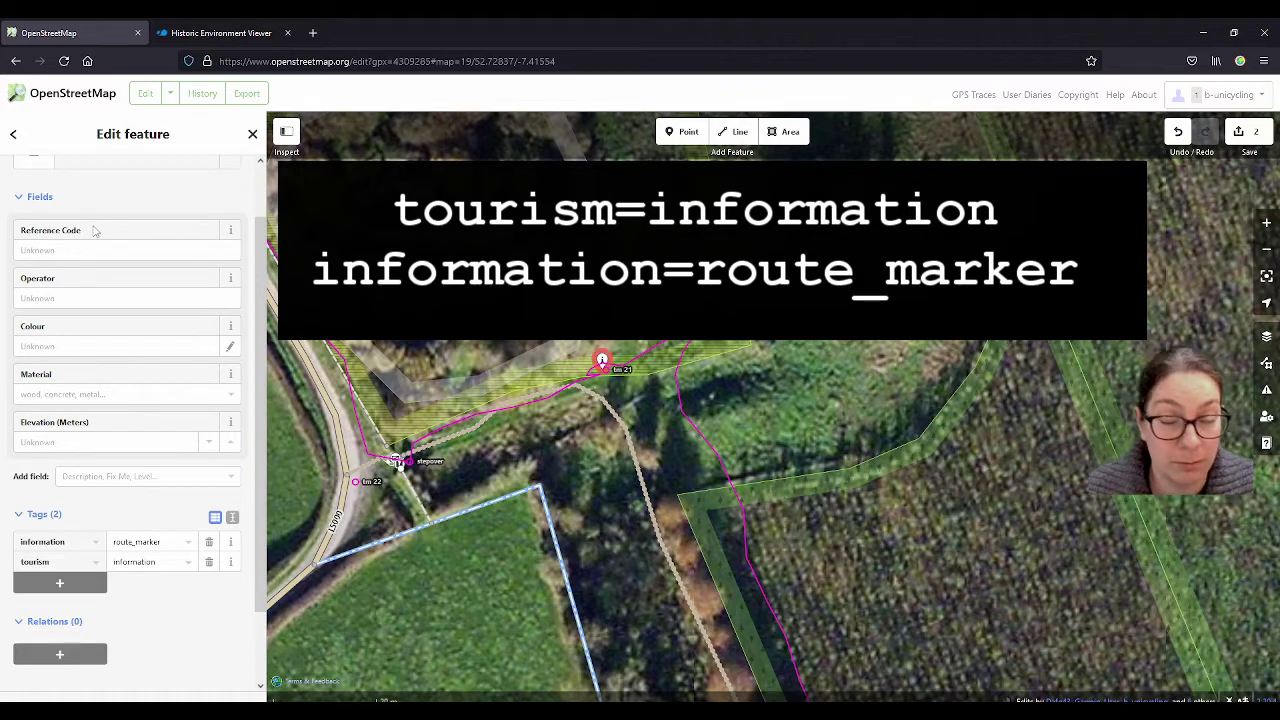
Set the tm 21 trail marker's colour to purple and its material to plastic
{"action": "scroll", "coordinate": [100, 232], "scroll_direction": "up", "scroll_amount": 2}
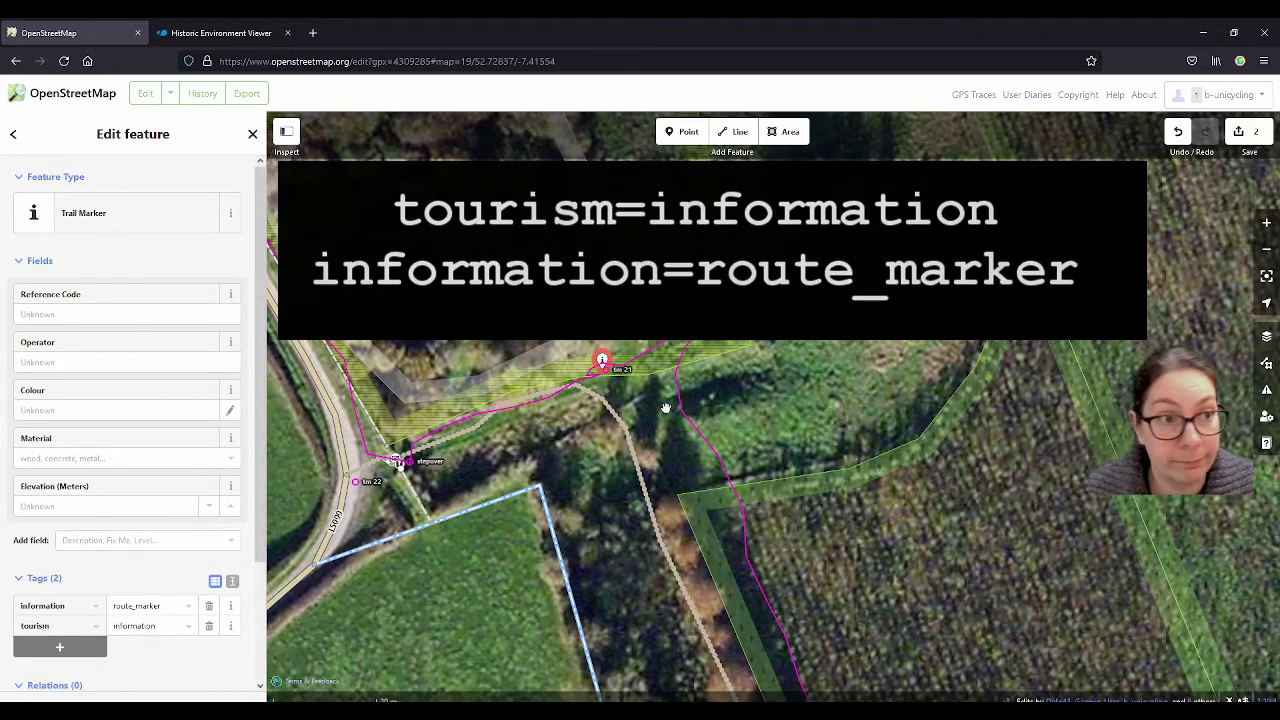
{"action": "scroll", "coordinate": [684, 403], "scroll_direction": "down", "scroll_amount": 1}
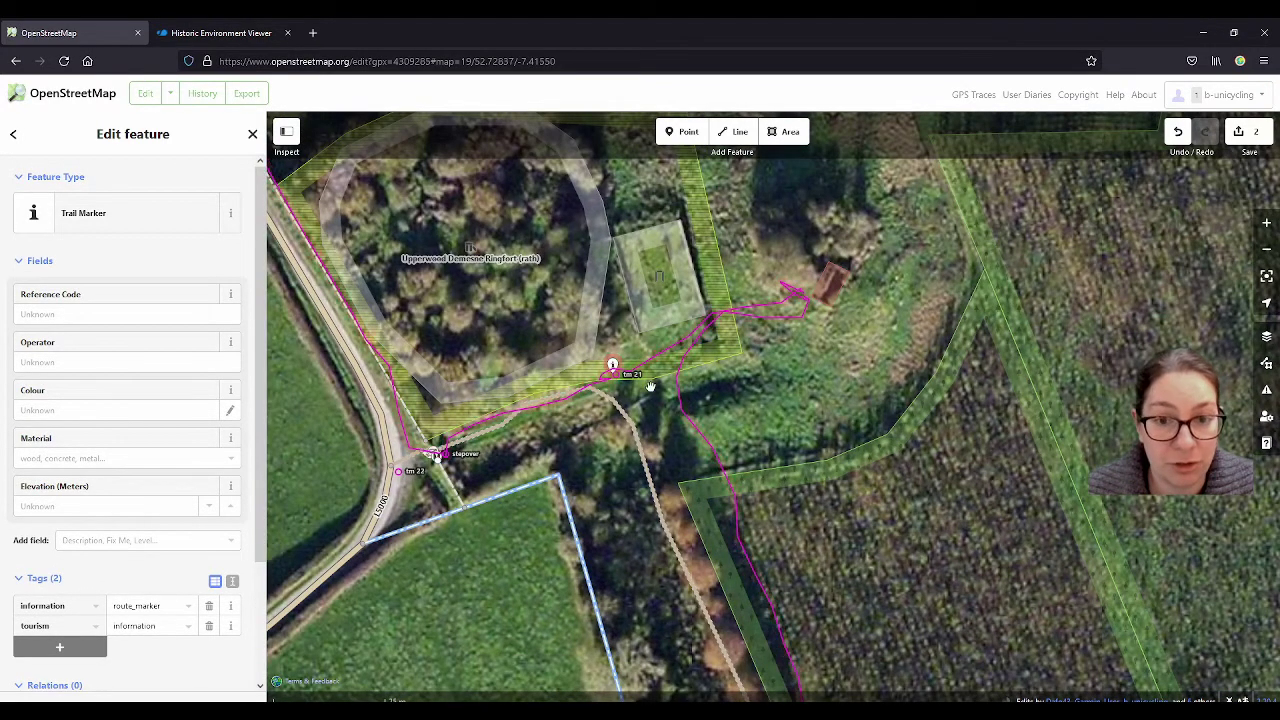
{"action": "scroll", "coordinate": [616, 366], "scroll_direction": "up", "scroll_amount": 1}
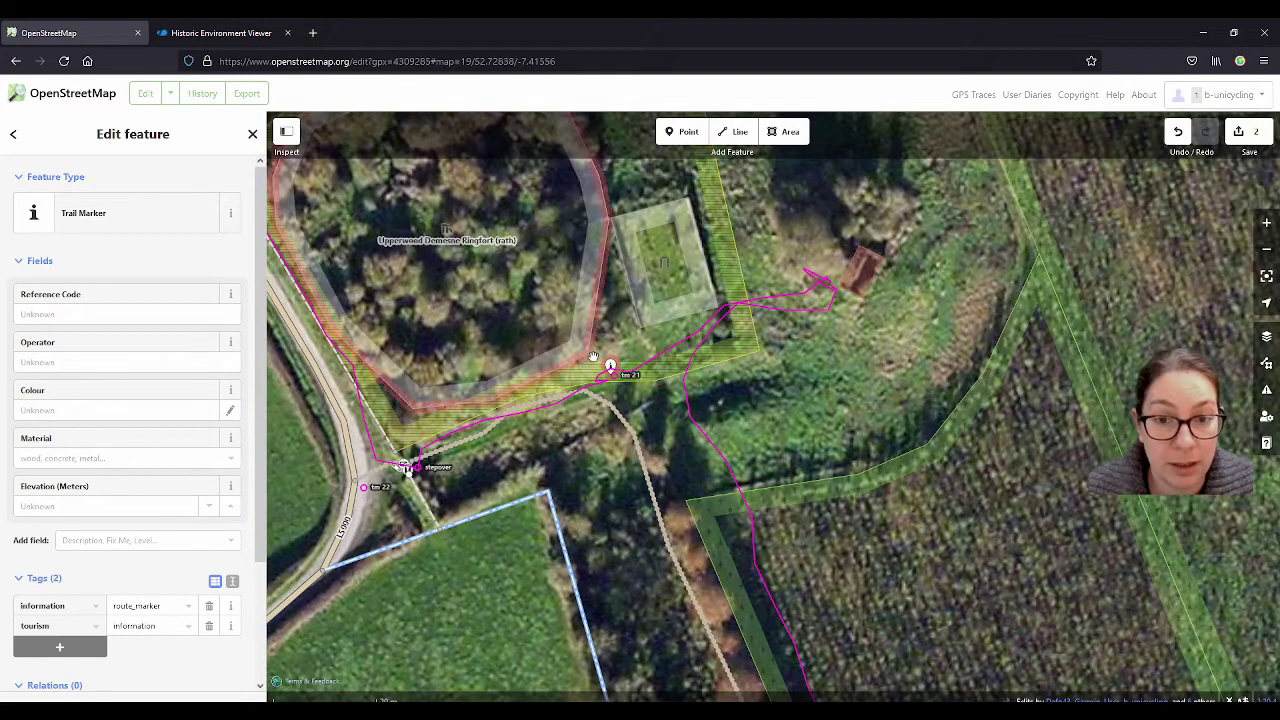
{"action": "left_click", "coordinate": [83, 406]}
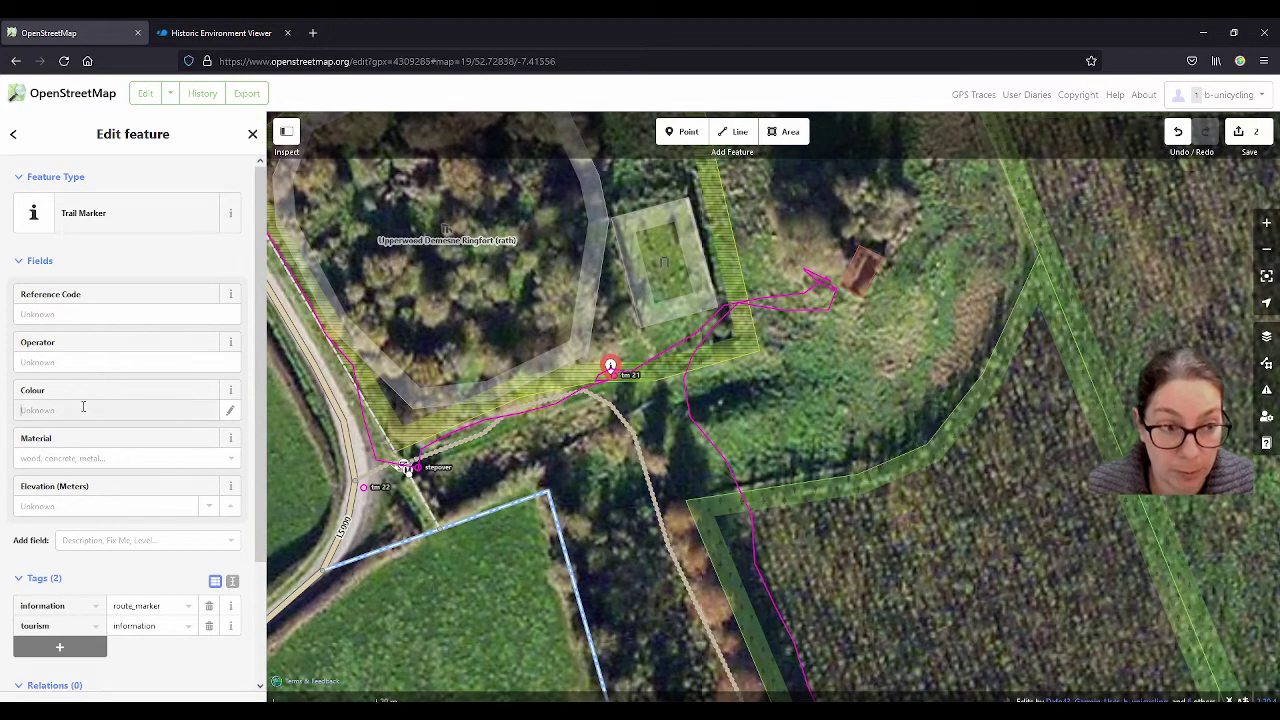
{"action": "type", "text": "purple"}
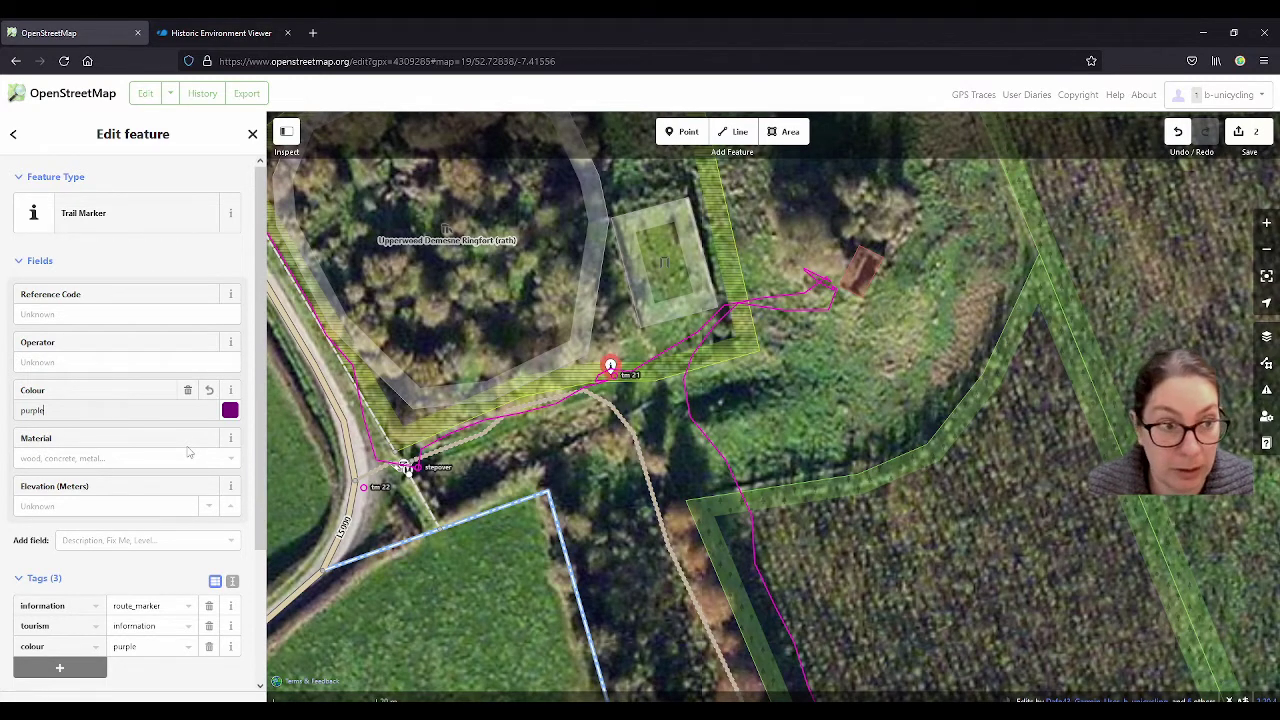
{"action": "left_click", "coordinate": [90, 456]}
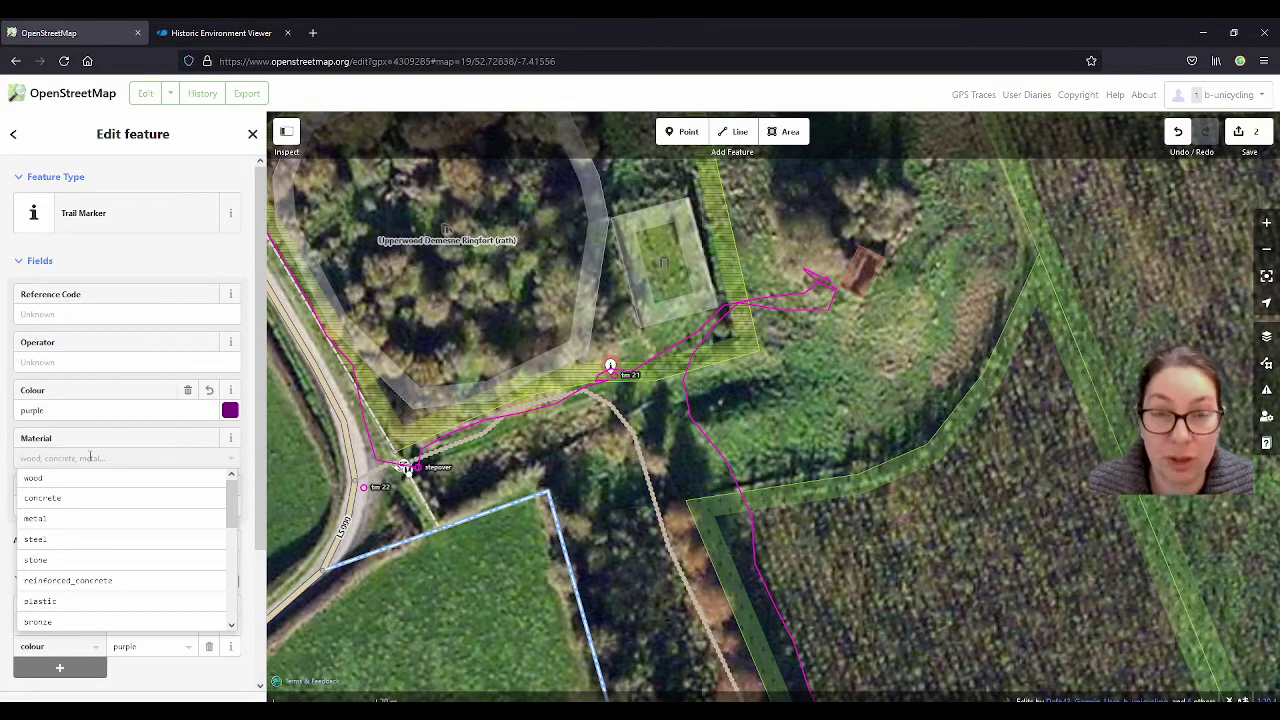
{"action": "type", "text": "plastic"}
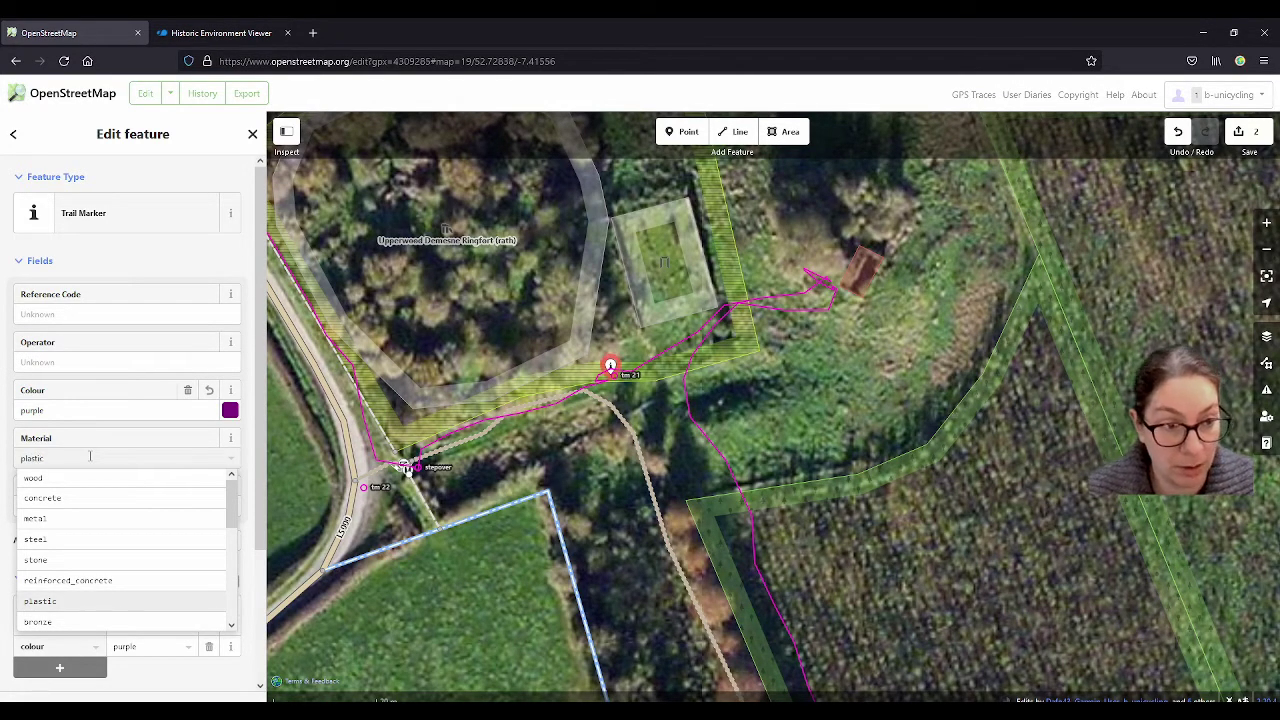
{"action": "left_click", "coordinate": [86, 601]}
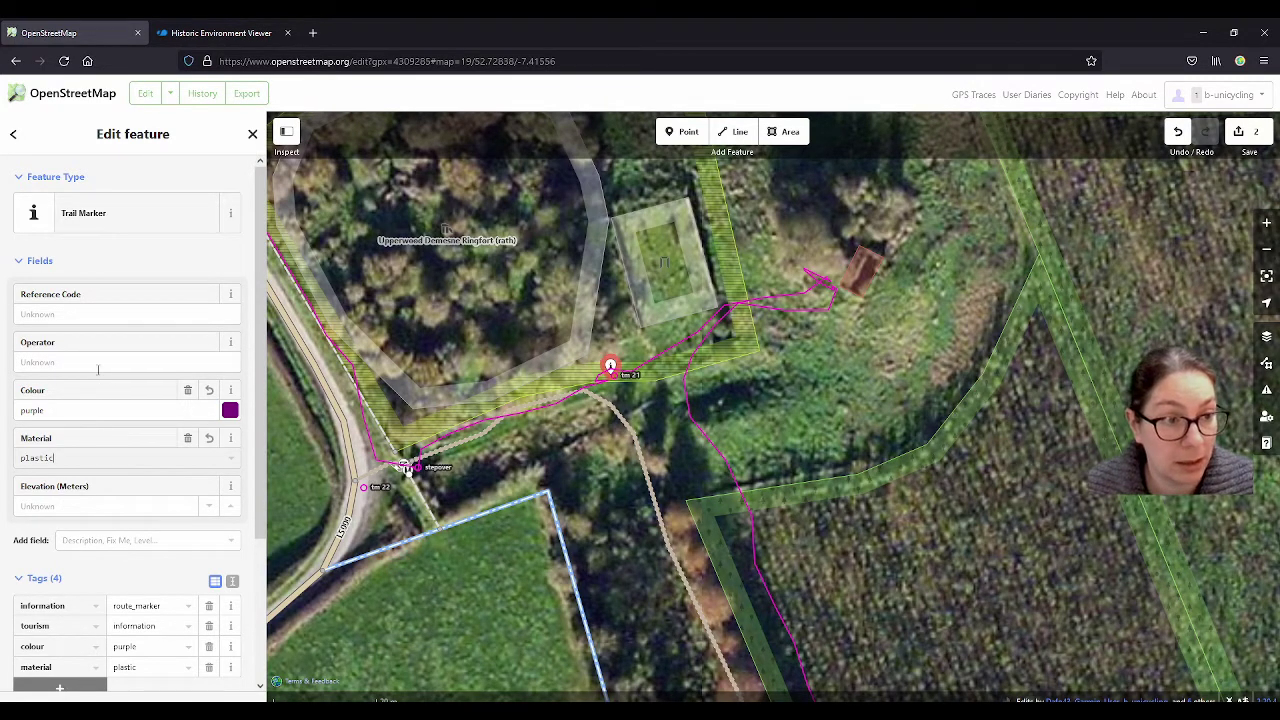
Add the tm 21 trail marker to the existing Hiking Route Freshford Loop relation
{"action": "scroll", "coordinate": [98, 369], "scroll_direction": "down", "scroll_amount": 3}
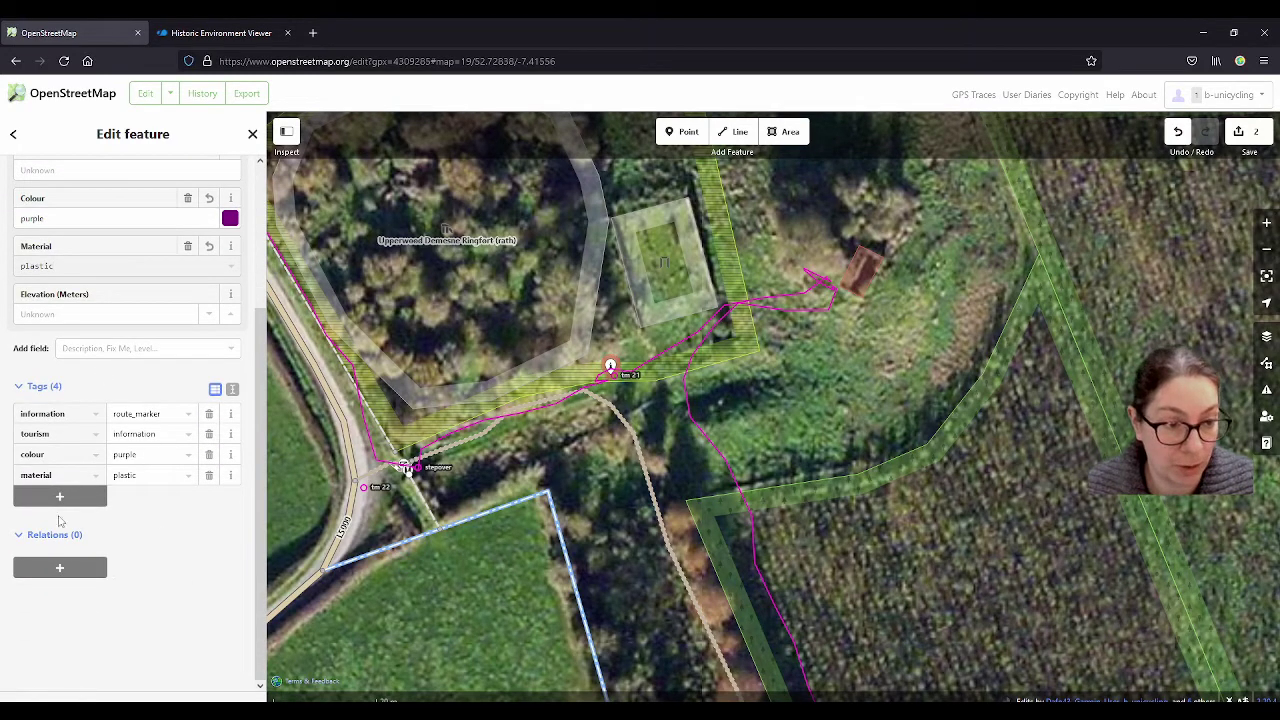
{"action": "left_click", "coordinate": [62, 570]}
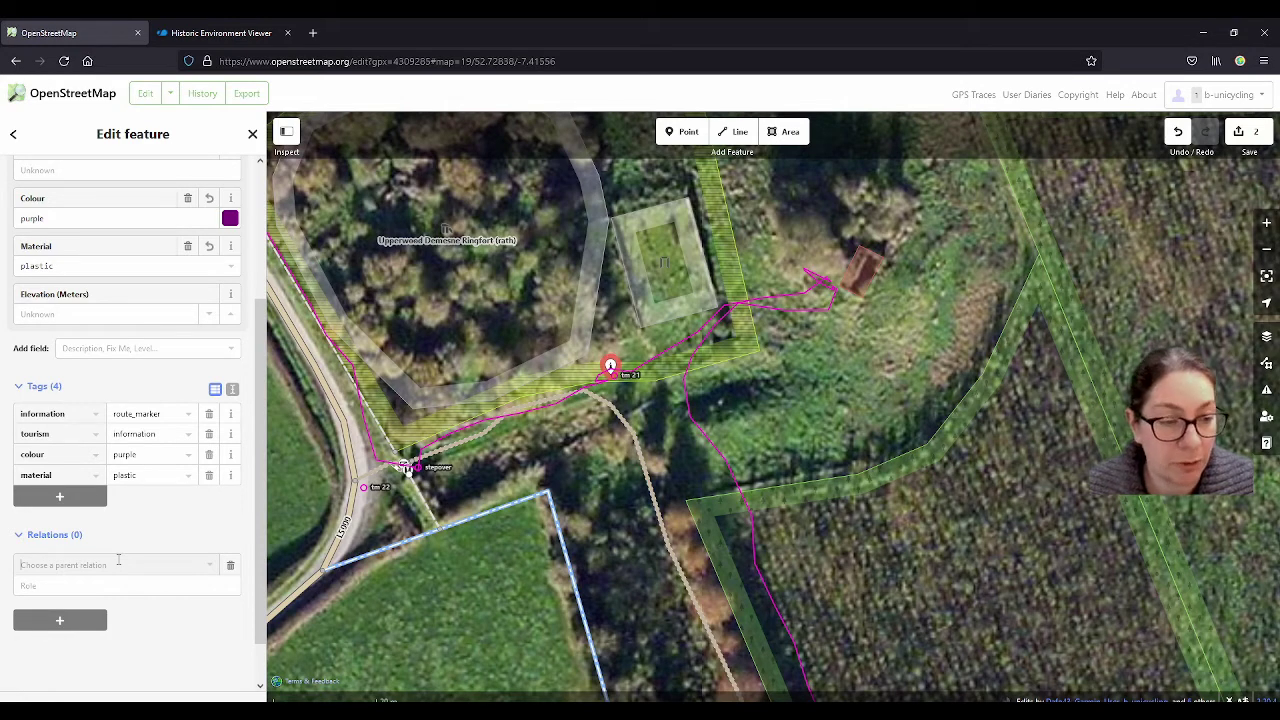
{"action": "left_click", "coordinate": [135, 566]}
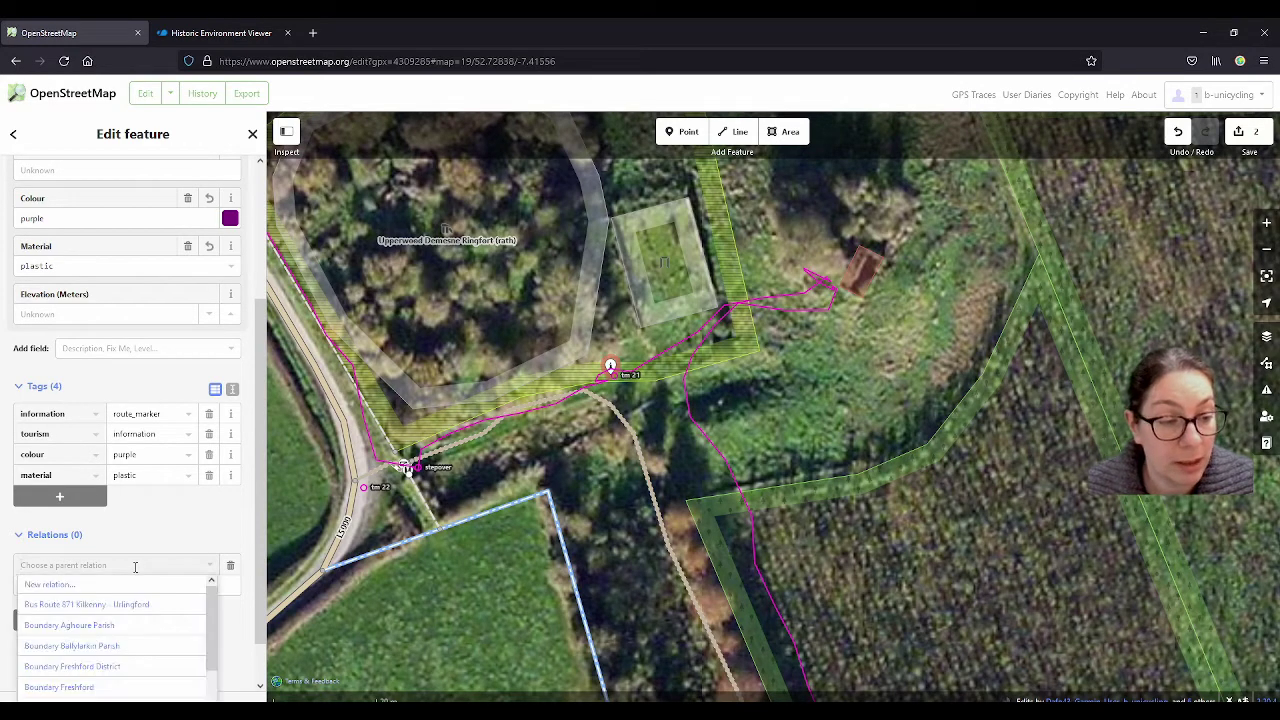
{"action": "scroll", "coordinate": [261, 550], "scroll_direction": "down", "scroll_amount": 1}
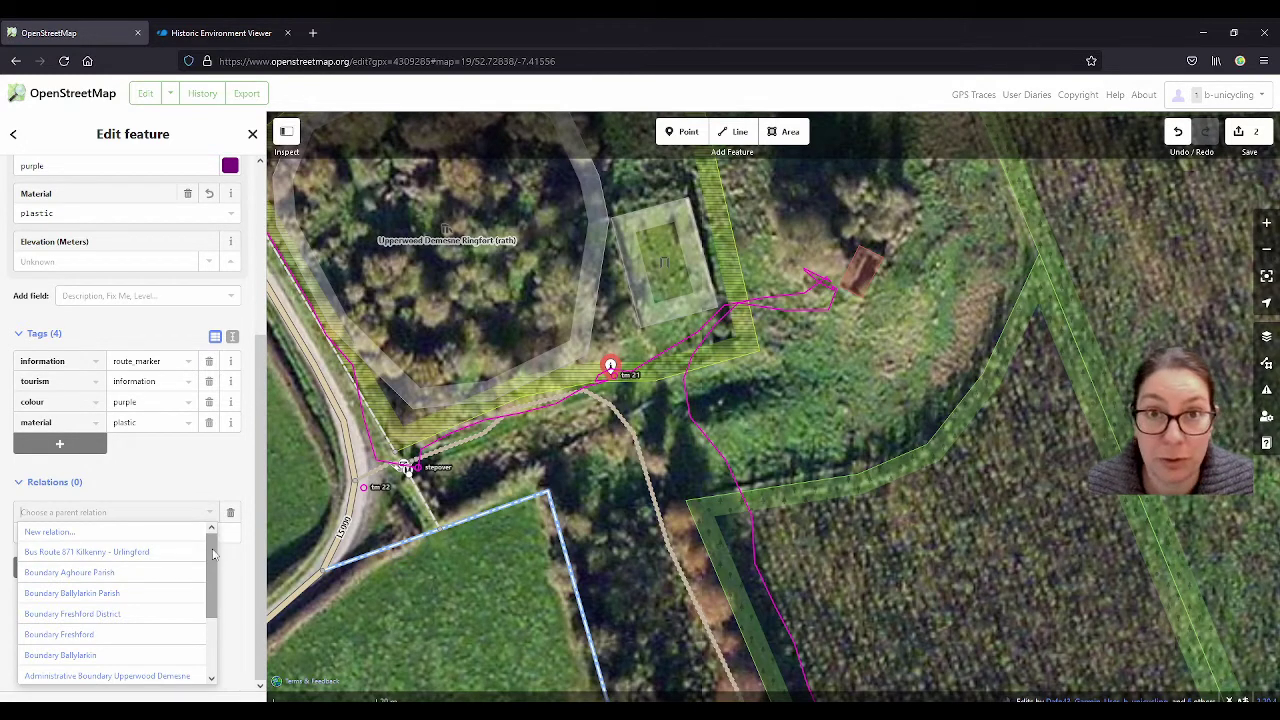
{"action": "scroll", "coordinate": [211, 555], "scroll_direction": "down", "scroll_amount": 2}
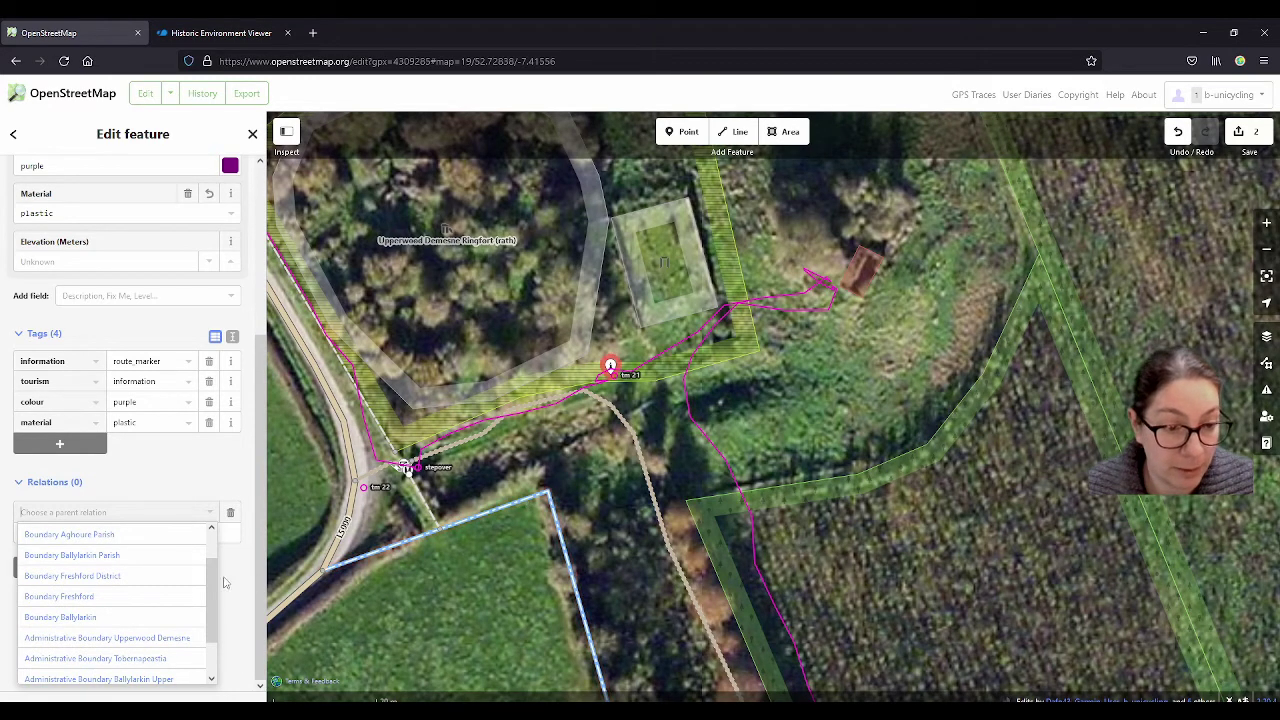
{"action": "scroll", "coordinate": [212, 600], "scroll_direction": "down", "scroll_amount": 2}
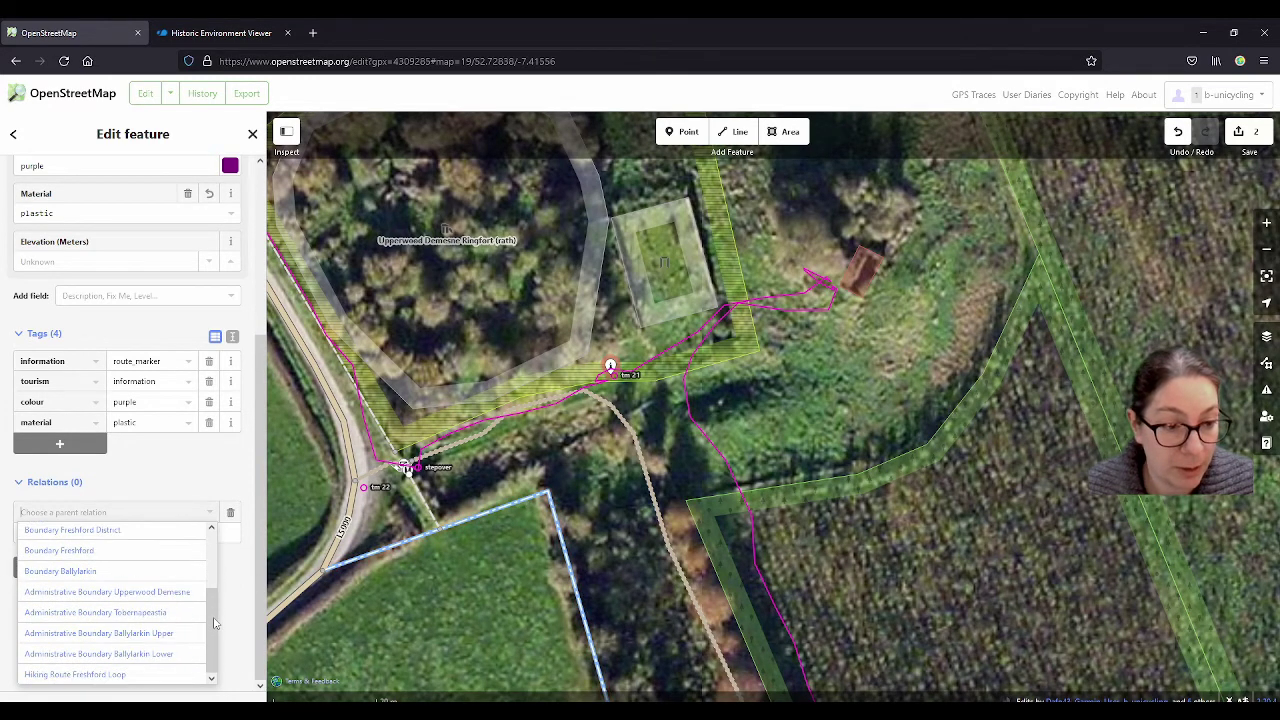
{"action": "left_click", "coordinate": [82, 675]}
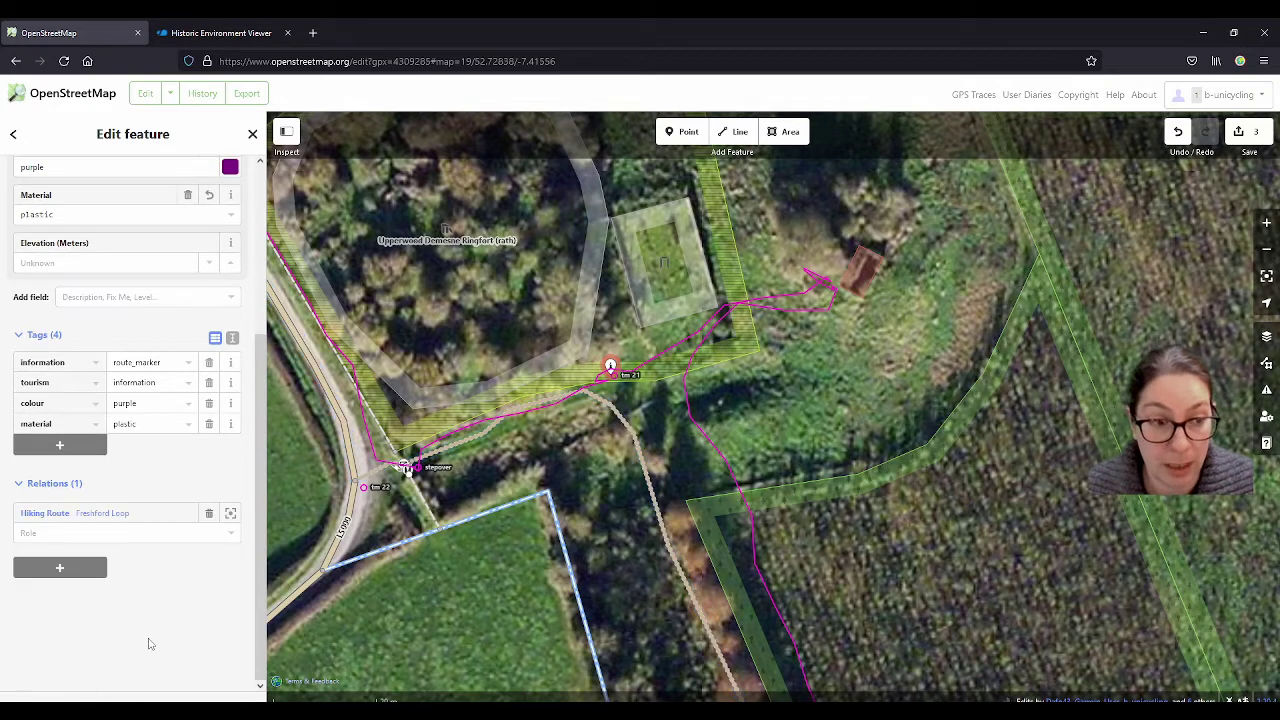
Check the Freshford Loop relation's tags and members, and give the tm 21 marker the role route_marker in it
{"action": "left_click", "coordinate": [110, 516]}
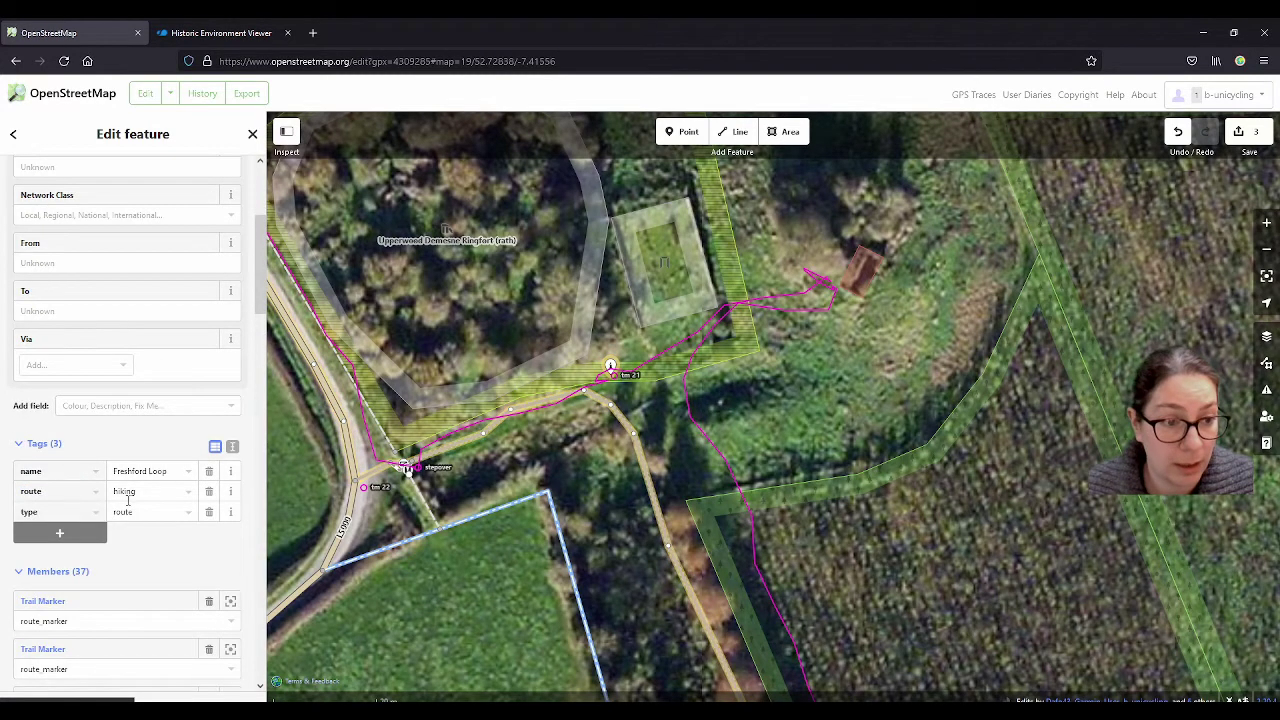
{"action": "scroll", "coordinate": [181, 431], "scroll_direction": "down", "scroll_amount": 2}
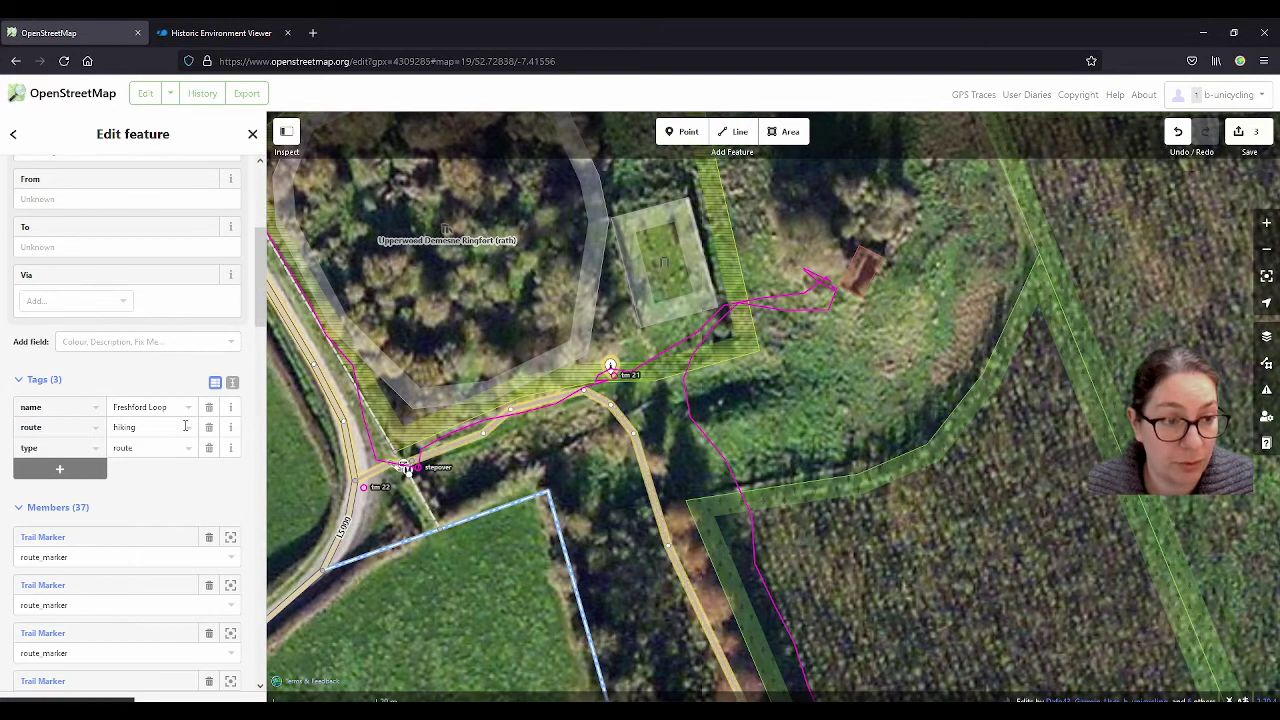
{"action": "scroll", "coordinate": [150, 435], "scroll_direction": "up", "scroll_amount": 2}
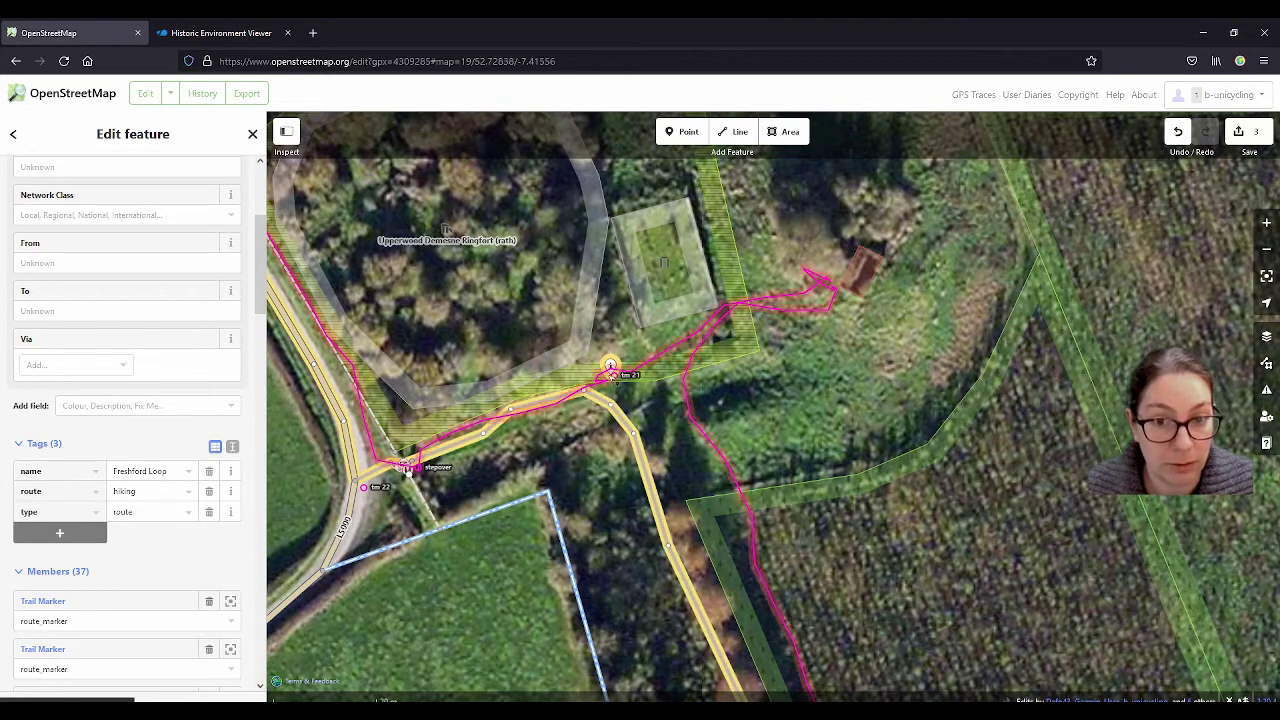
{"action": "left_click", "coordinate": [610, 366]}
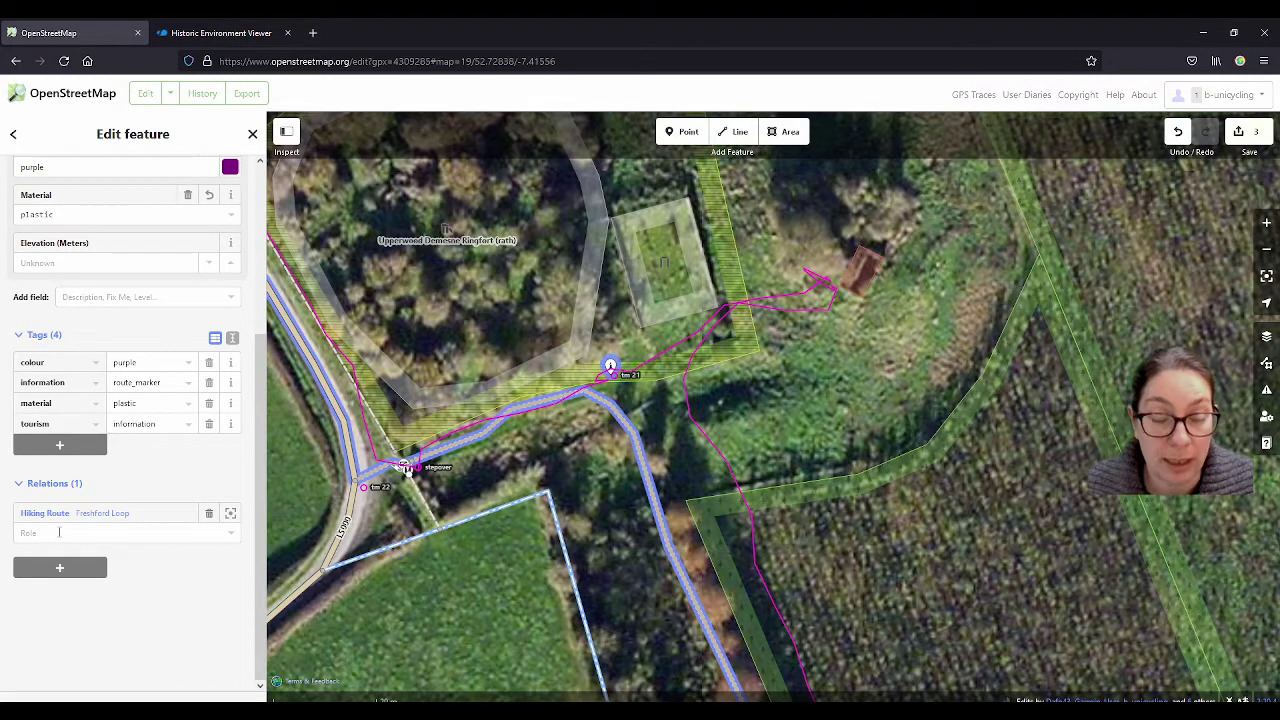
{"action": "left_click", "coordinate": [59, 532]}
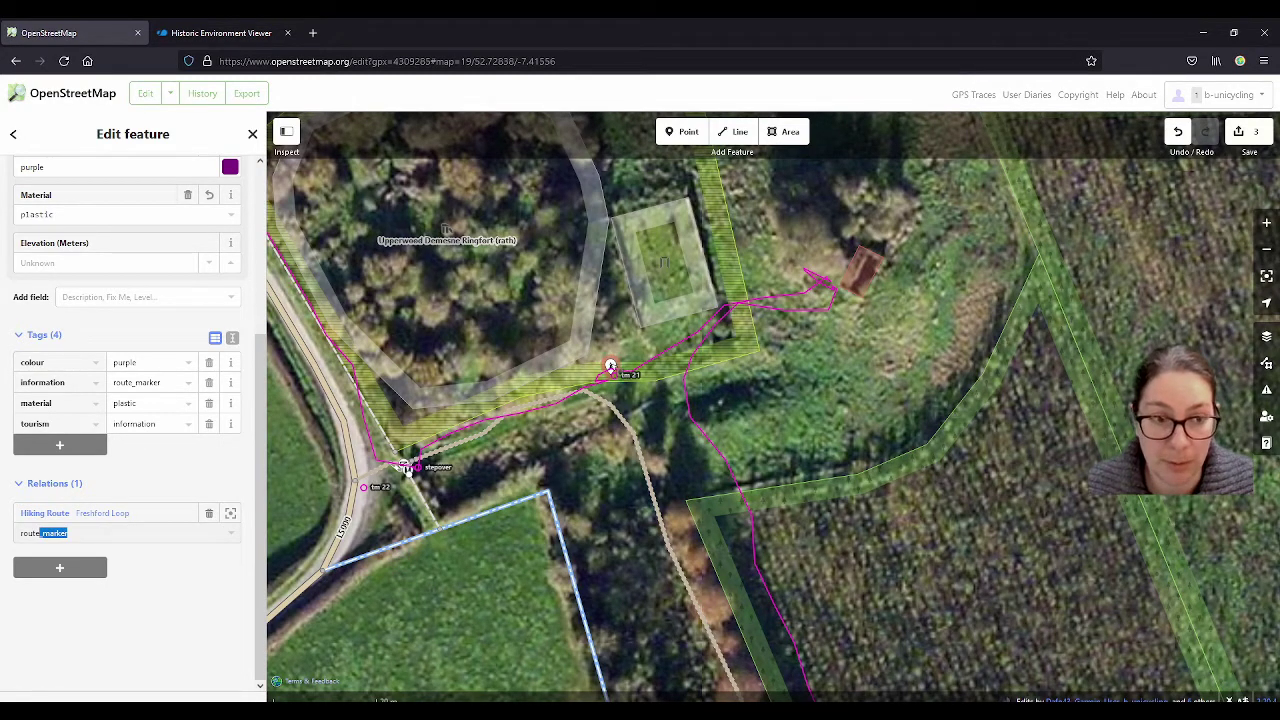
Copy the tm 21 trail marker and paste the copy beside the tm 22 waypoint near the road
{"action": "left_click", "coordinate": [610, 366]}
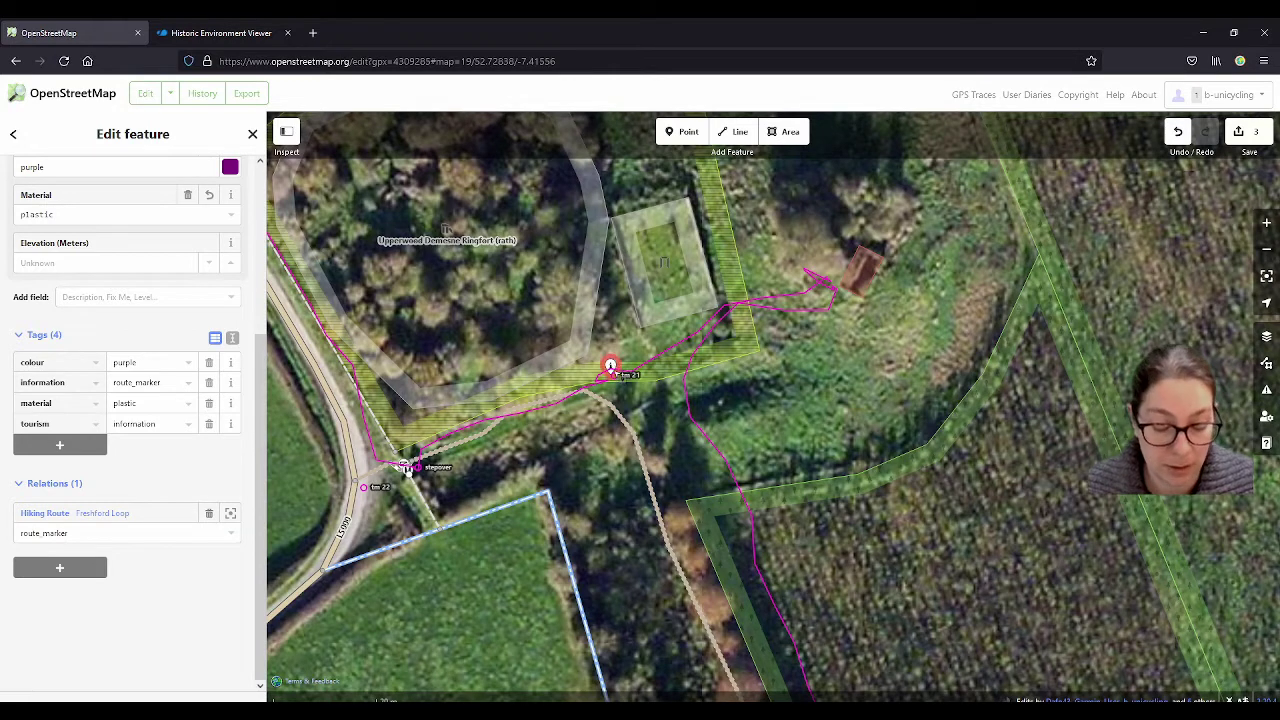
{"action": "key", "text": "ctrl+c"}
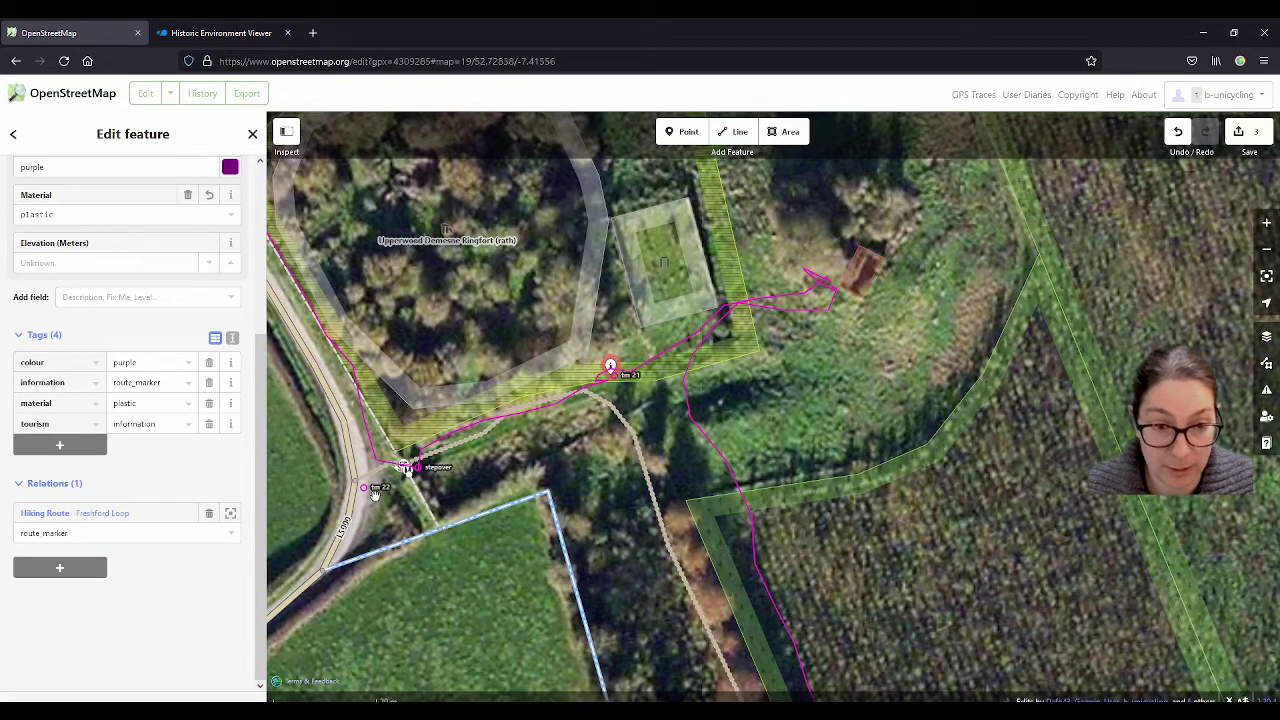
{"action": "key", "text": "Escape"}
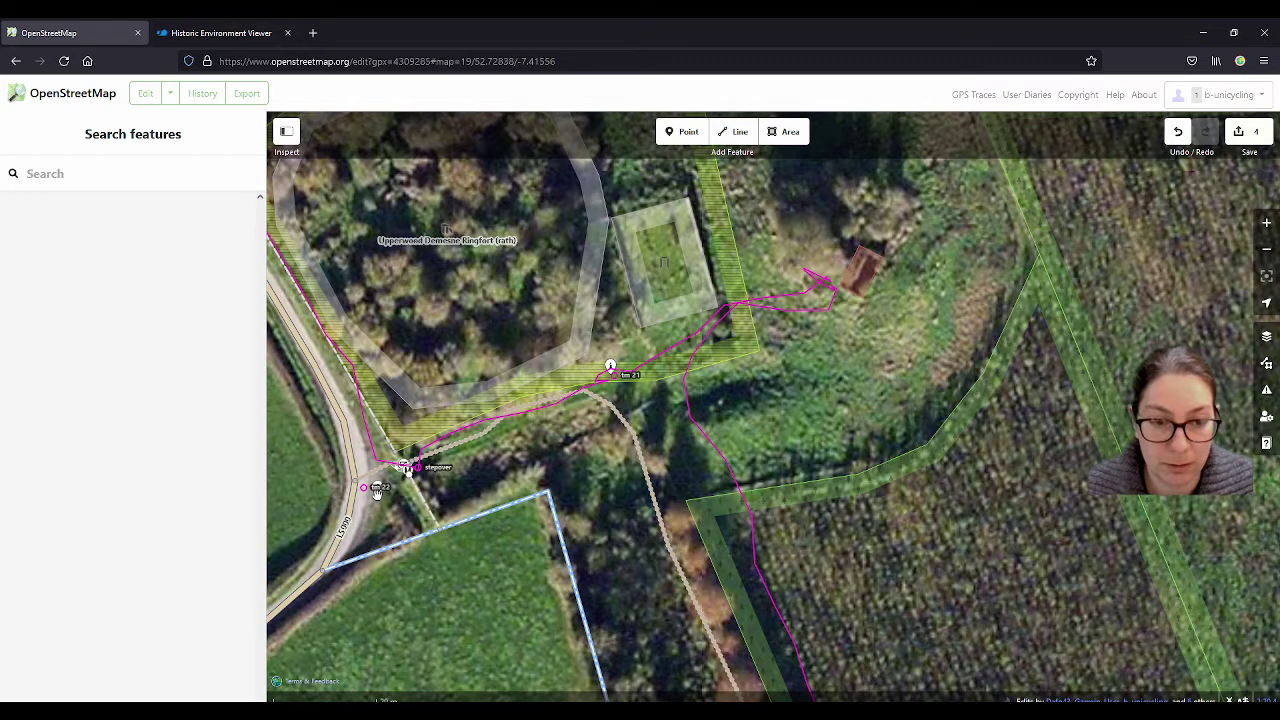
Inspect the mapped gate, fence end point and stile beside the stepover waypoint, and view the stile's tags
{"action": "left_click_drag", "start_coordinate": [447, 489], "coordinate": [633, 475]}
{"action": "left_click", "coordinate": [596, 453]}
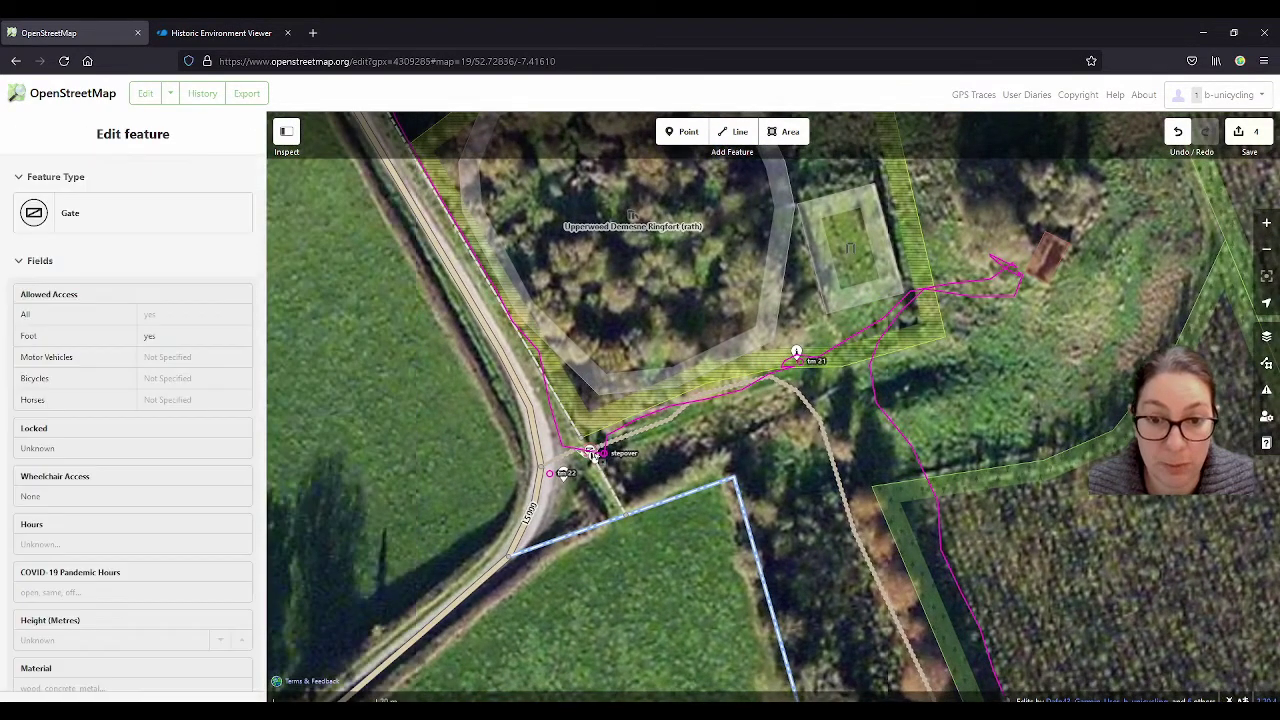
{"action": "key", "text": "Escape"}
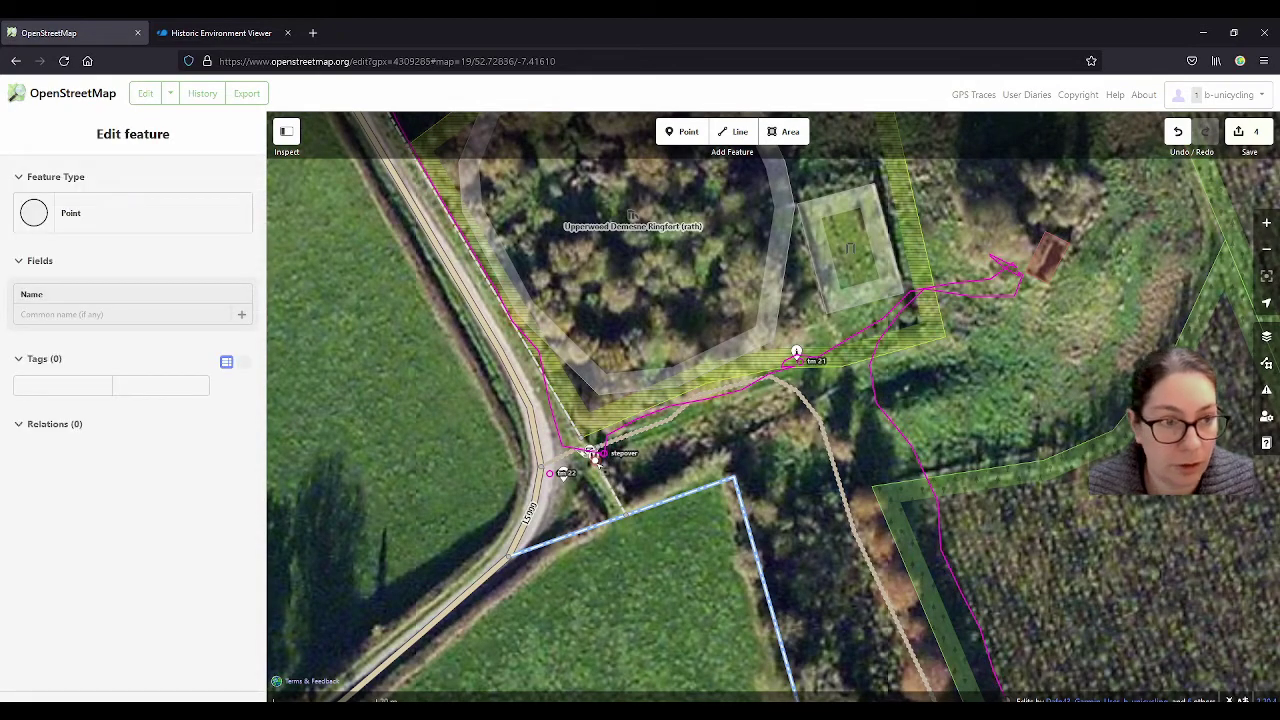
{"action": "left_click", "coordinate": [598, 462]}
{"action": "scroll", "coordinate": [600, 460], "scroll_direction": "up", "scroll_amount": 4}
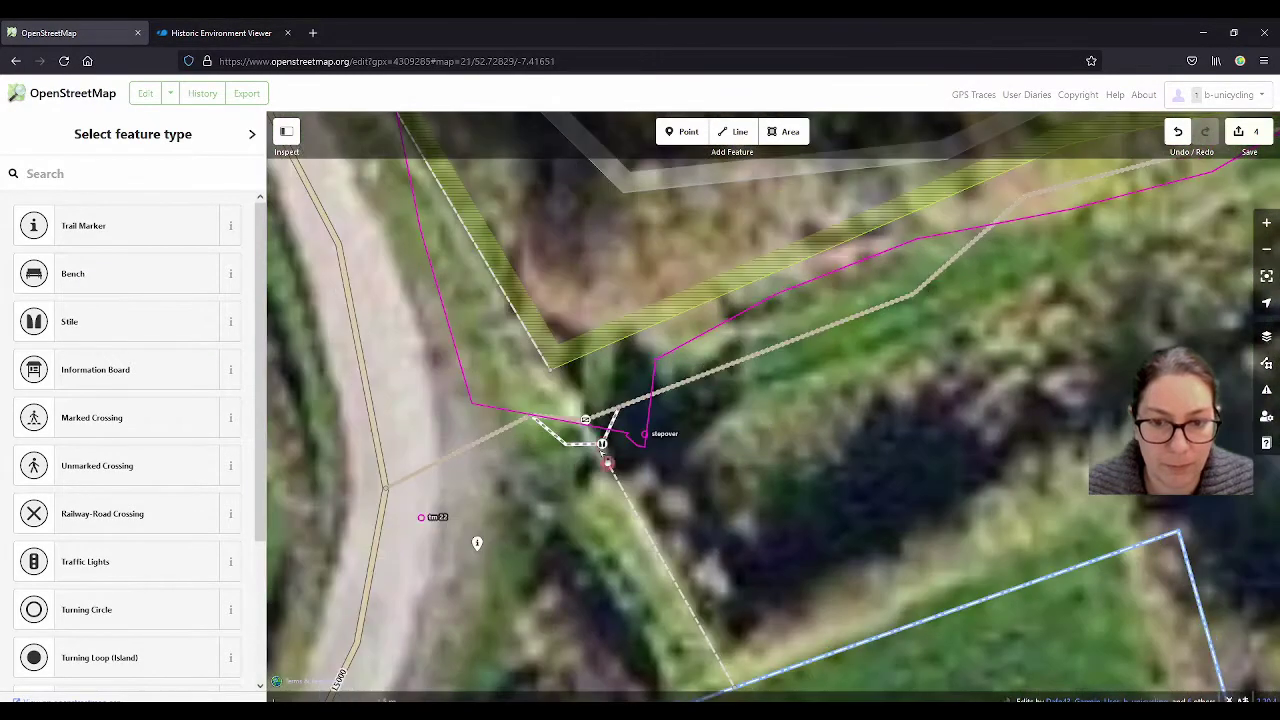
{"action": "left_click", "coordinate": [601, 443]}
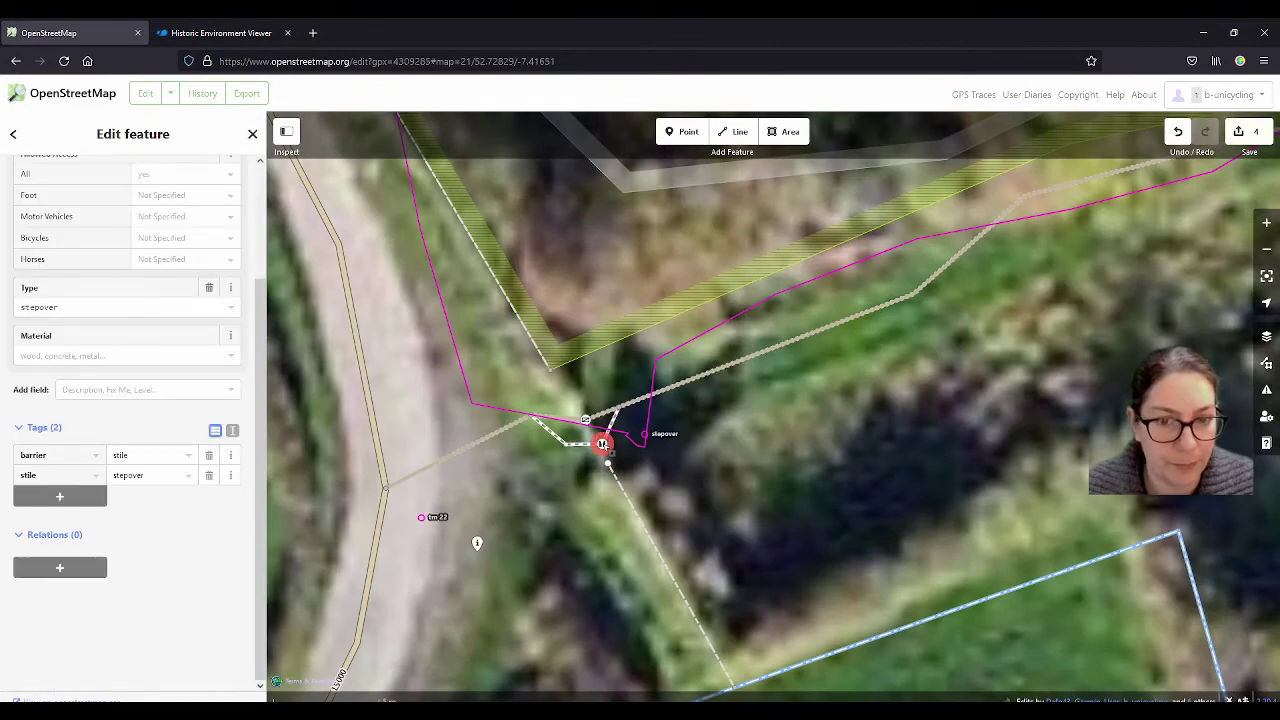
Change the stile beside the stepover waypoint to type ladder and set its material to metal
{"action": "scroll", "coordinate": [601, 443], "scroll_direction": "down", "scroll_amount": 2}
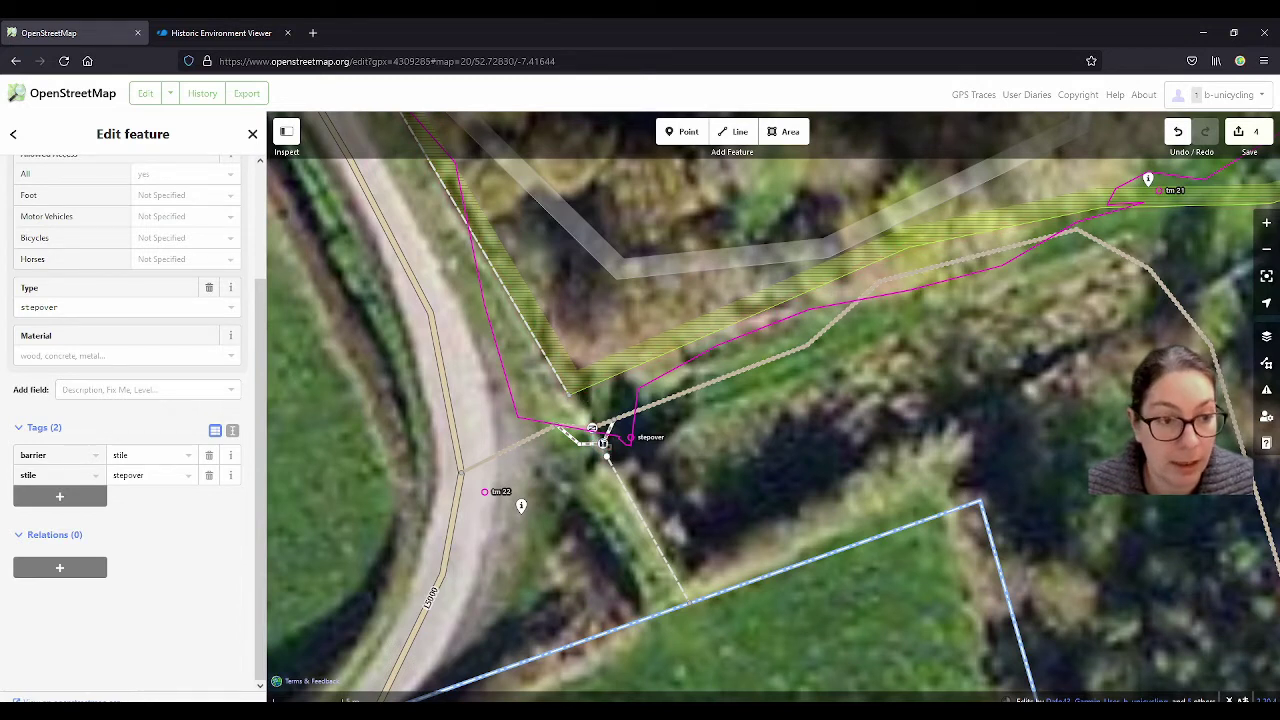
{"action": "left_click_drag", "start_coordinate": [168, 470], "coordinate": [101, 478]}
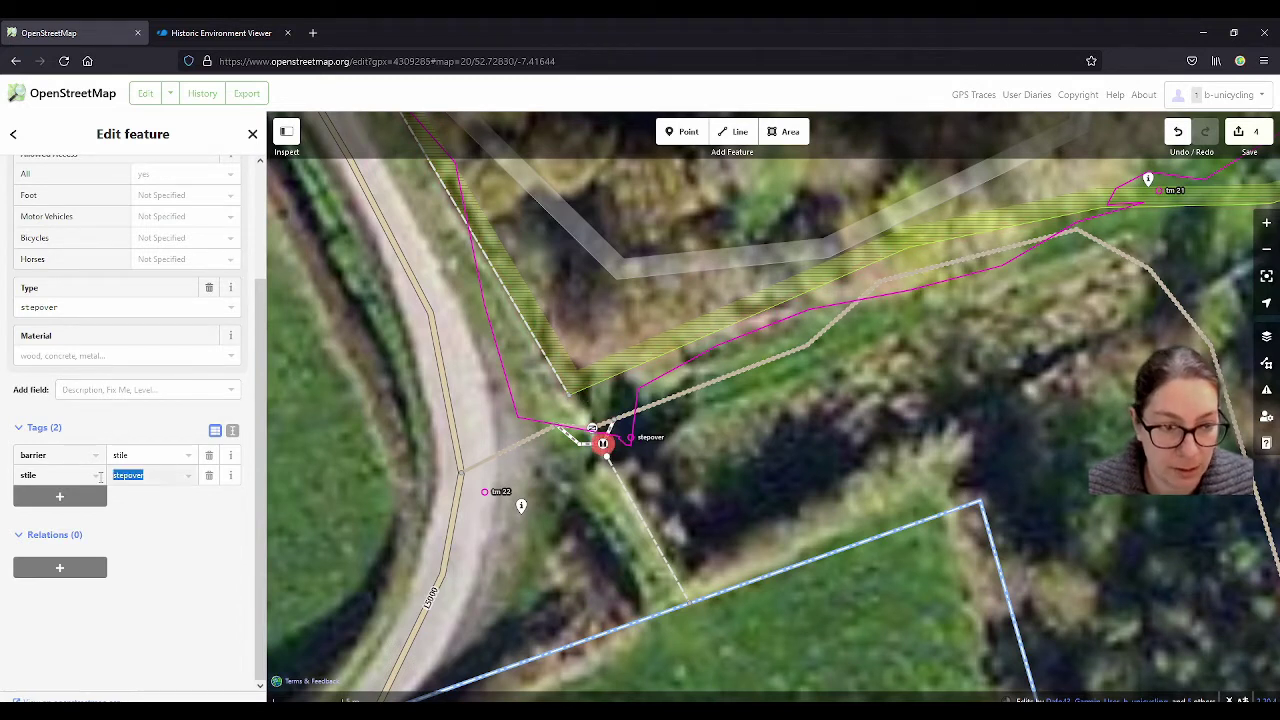
{"action": "type", "text": "la"}
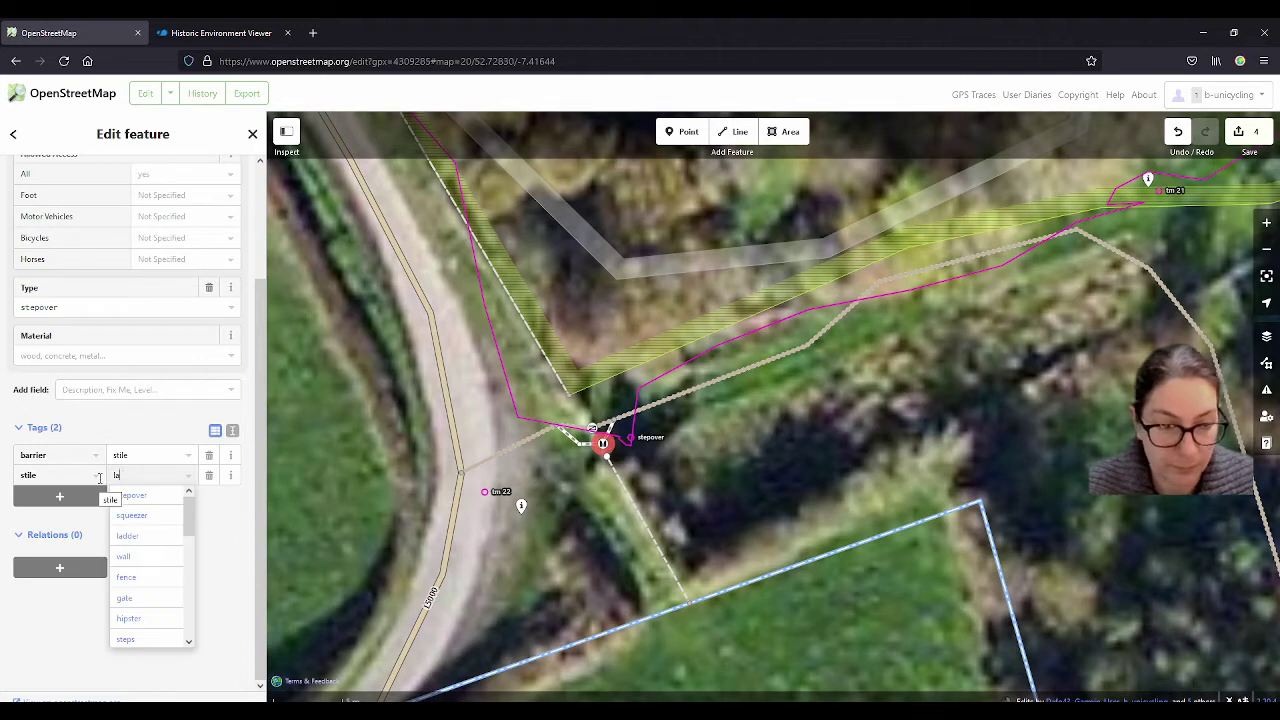
{"action": "type", "text": "dd"}
{"action": "key", "text": "Return"}
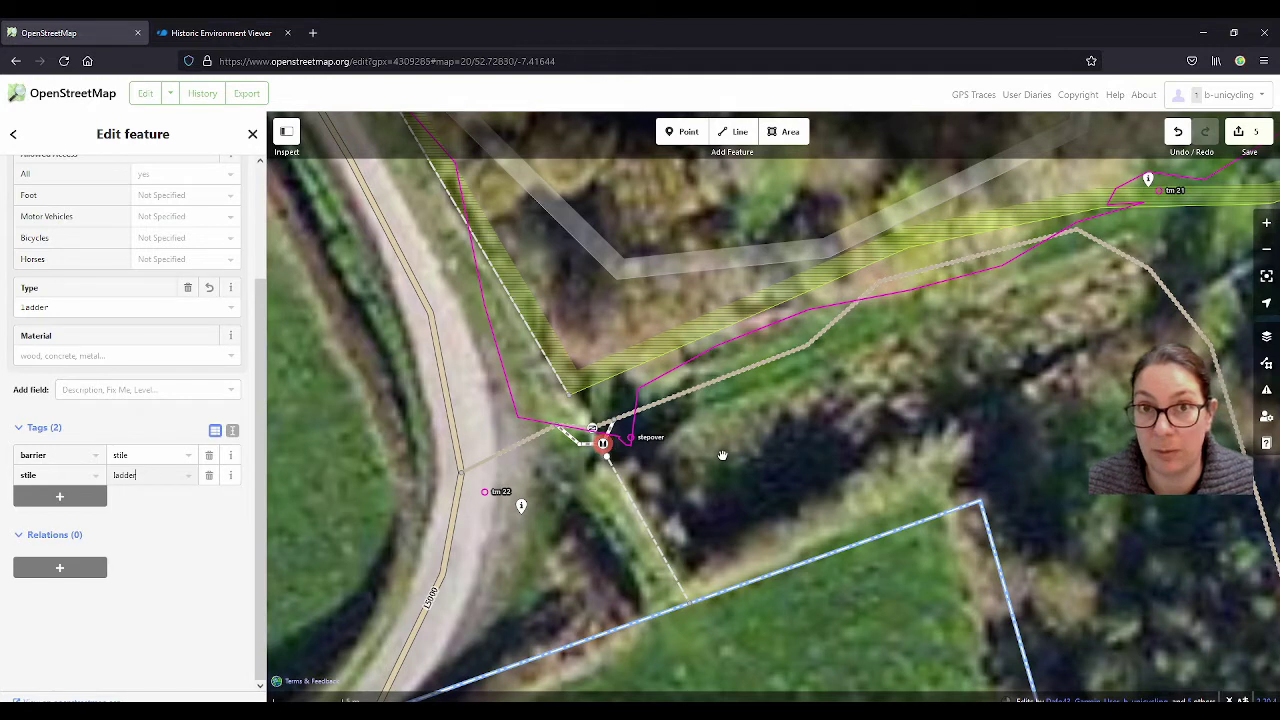
{"action": "left_click", "coordinate": [101, 356]}
{"action": "type", "text": "metal"}
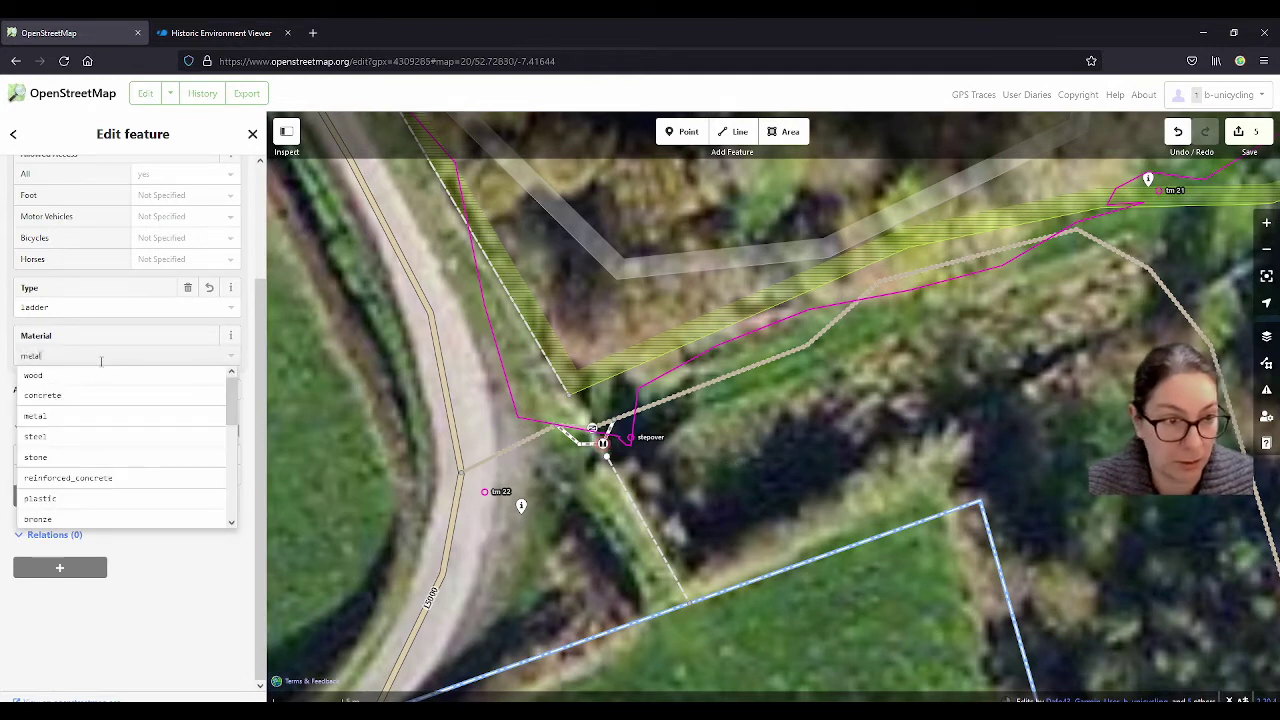
{"action": "left_click", "coordinate": [86, 415]}
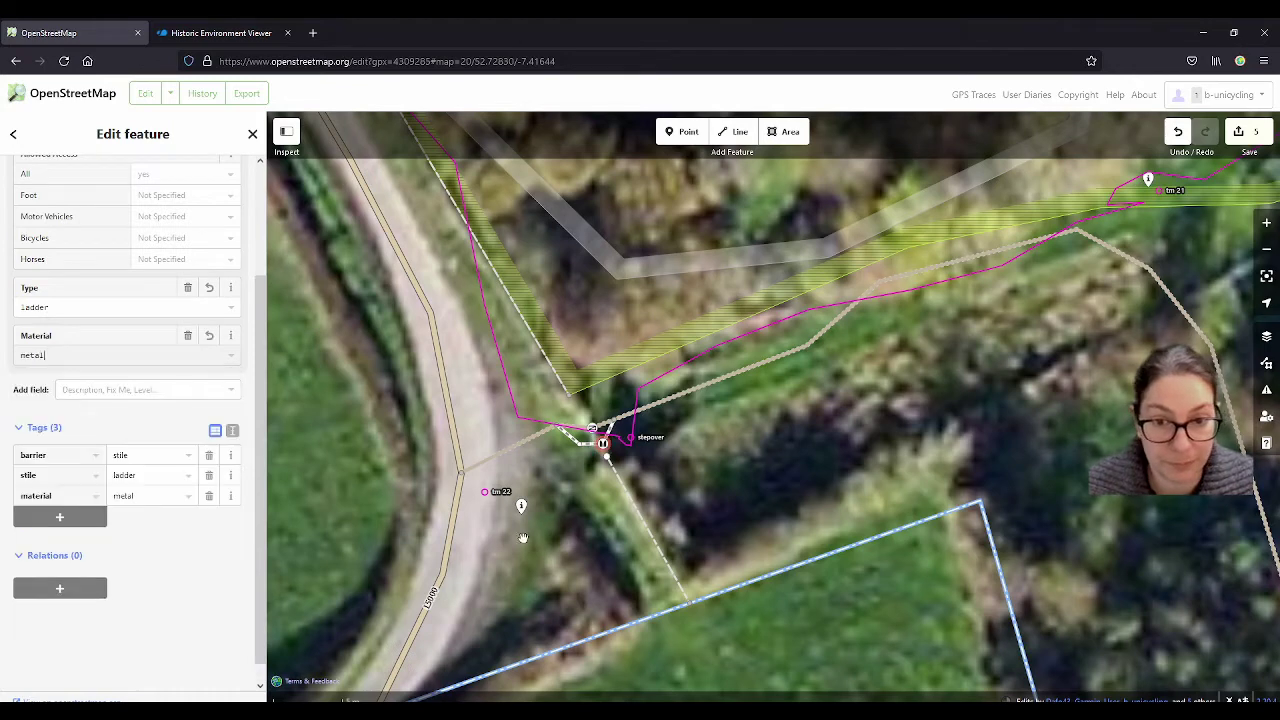
{"action": "left_click", "coordinate": [714, 506]}
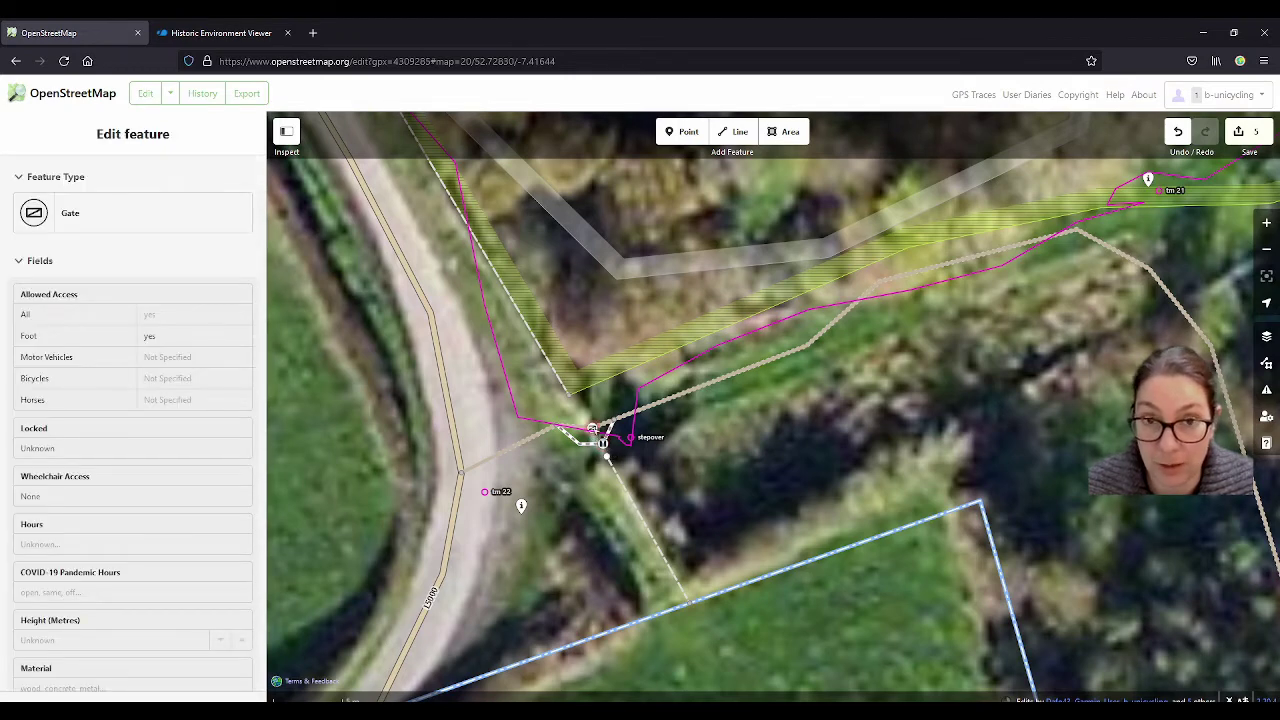
Follow the recorded track north along the road, examining the ringfort and the buildings opposite Kerr's Paddock
{"action": "scroll", "coordinate": [758, 622], "scroll_direction": "down", "scroll_amount": 2}
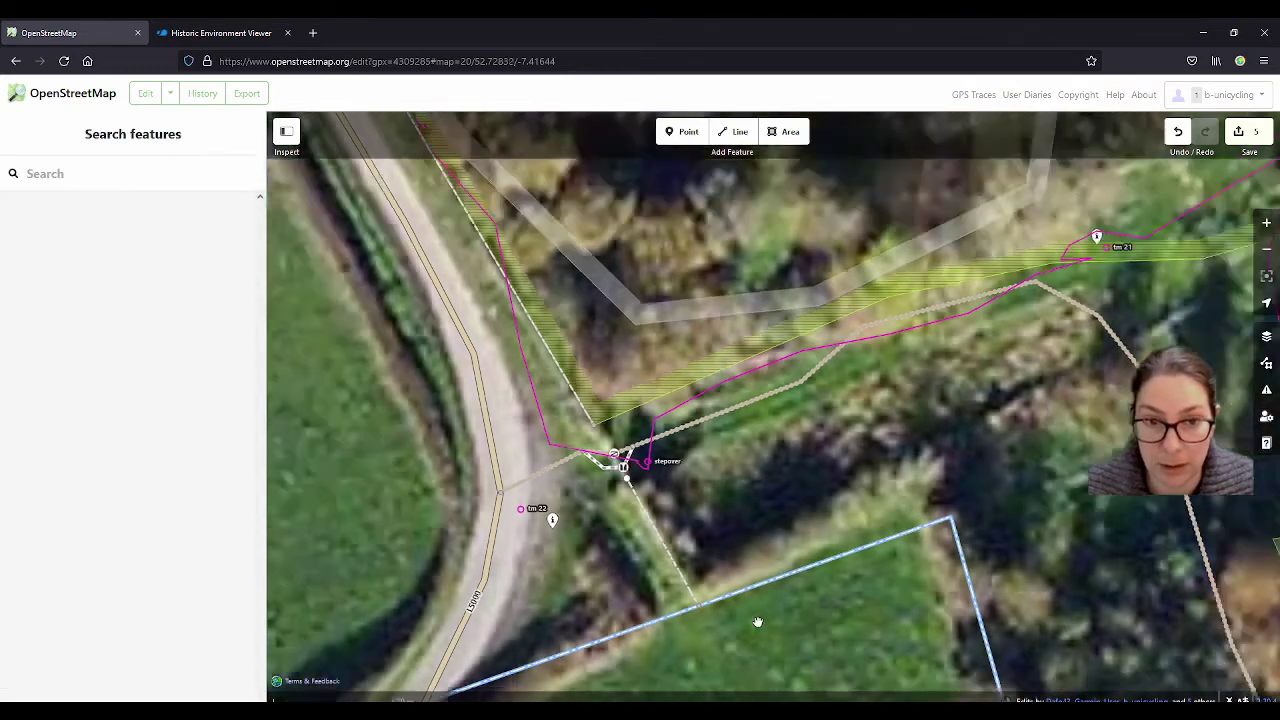
{"action": "scroll", "coordinate": [758, 622], "scroll_direction": "down", "scroll_amount": 2}
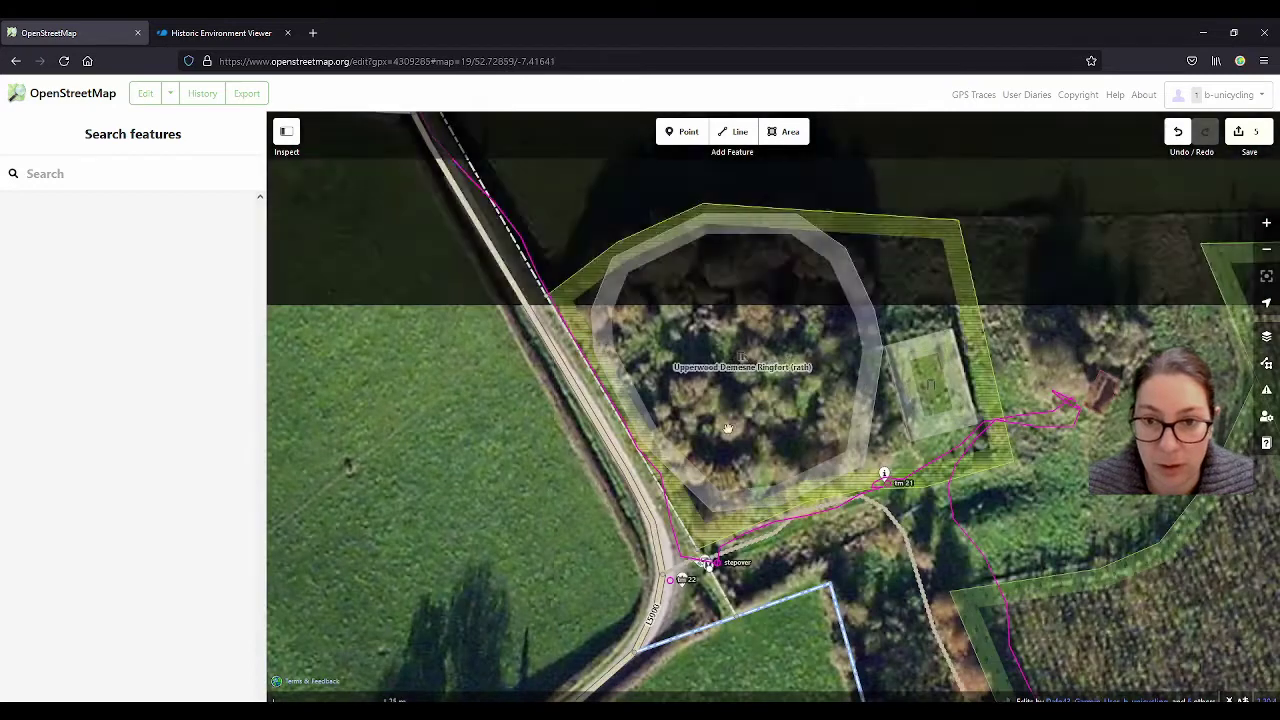
{"action": "left_click", "coordinate": [750, 224]}
{"action": "key", "text": "Escape"}
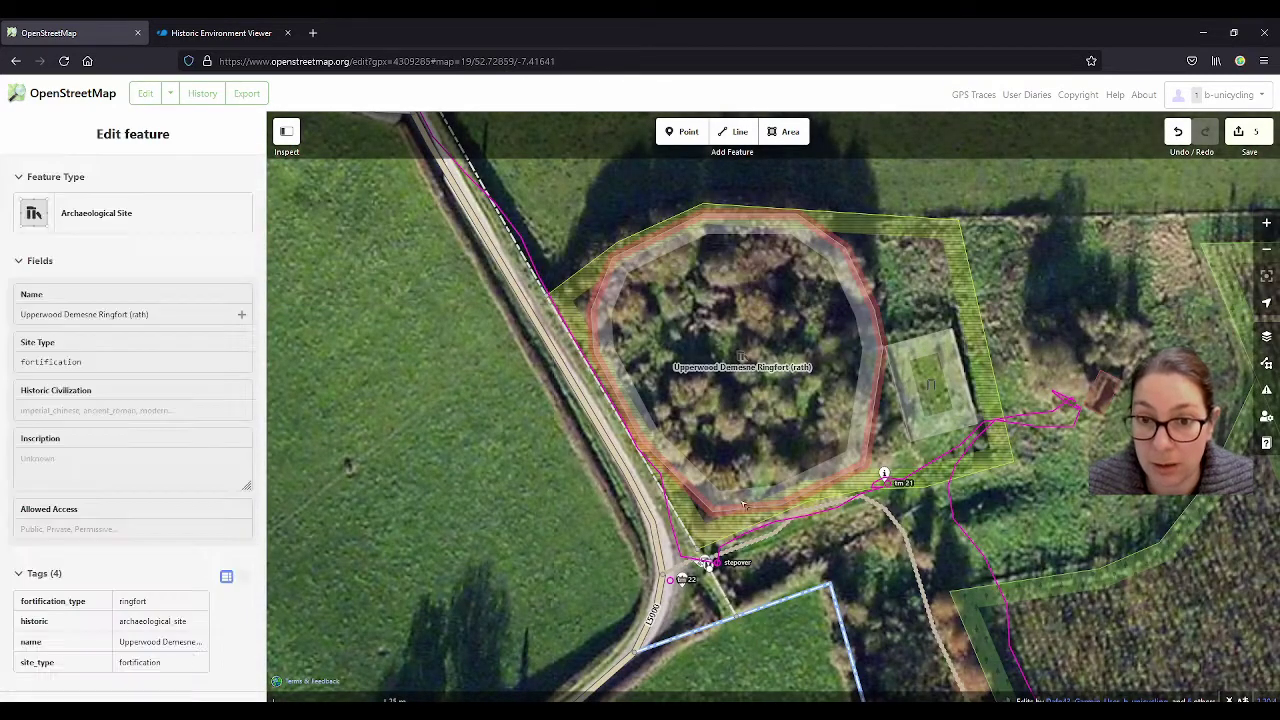
{"action": "left_click_drag", "start_coordinate": [560, 194], "coordinate": [609, 303]}
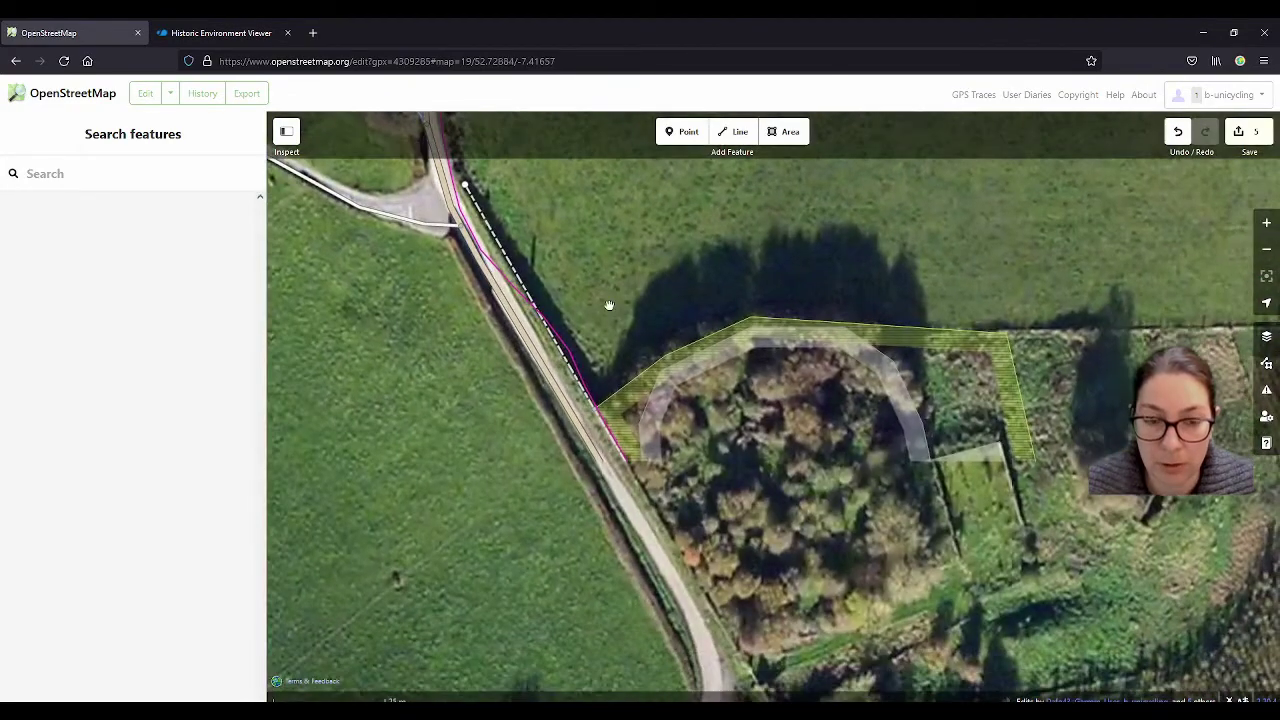
{"action": "left_click", "coordinate": [631, 483]}
{"action": "scroll", "coordinate": [631, 483], "scroll_direction": "down", "scroll_amount": 5}
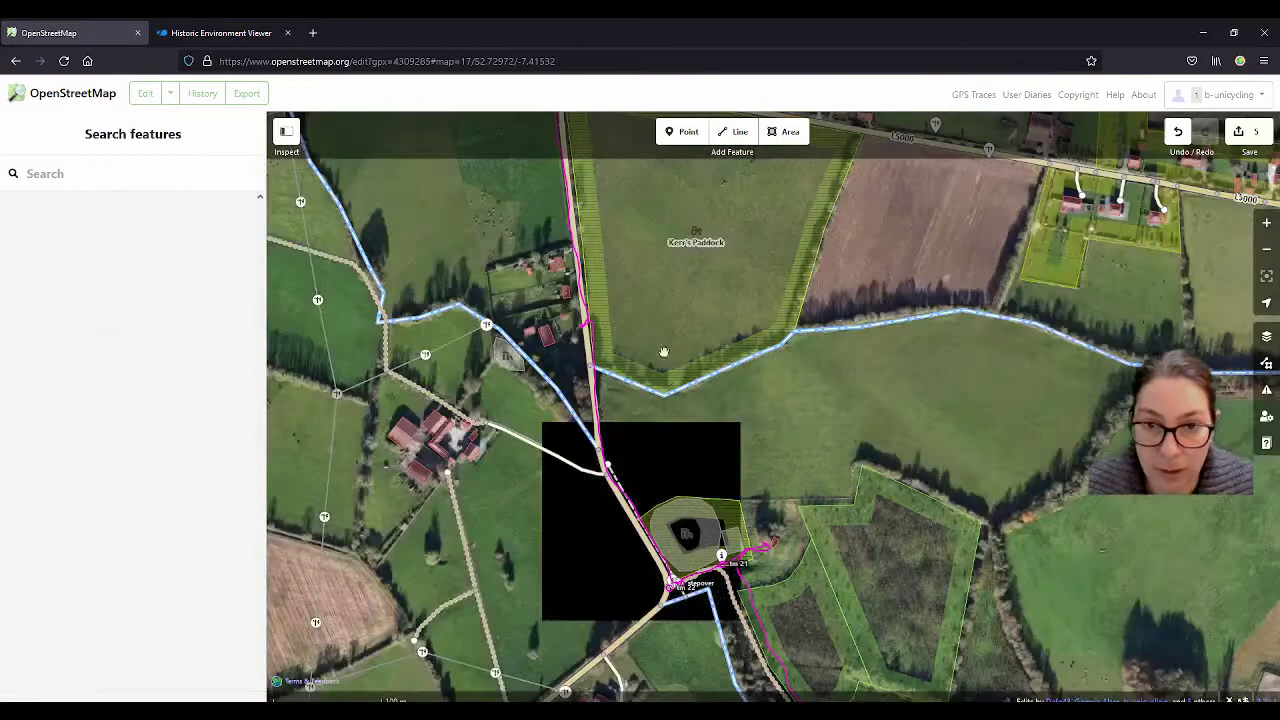
{"action": "left_click", "coordinate": [612, 338]}
{"action": "scroll", "coordinate": [546, 341], "scroll_direction": "up", "scroll_amount": 3}
{"action": "left_click", "coordinate": [550, 337]}
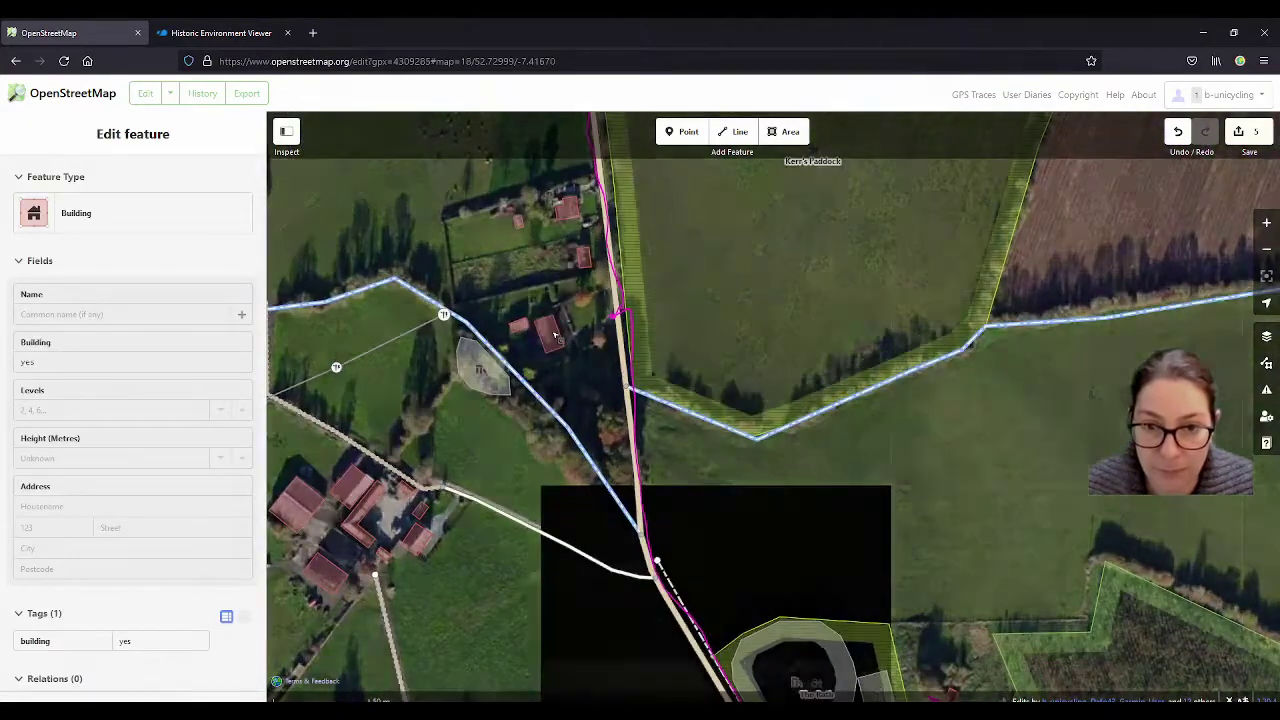
{"action": "left_click", "coordinate": [575, 332]}
{"action": "scroll", "coordinate": [630, 312], "scroll_direction": "up", "scroll_amount": 5}
{"action": "left_click", "coordinate": [660, 313]}
{"action": "left_click", "coordinate": [628, 314]}
{"action": "left_click", "coordinate": [588, 360]}
{"action": "left_click", "coordinate": [652, 300]}
{"action": "left_click", "coordinate": [626, 397]}
{"action": "scroll", "coordinate": [624, 400], "scroll_direction": "down", "scroll_amount": 5}
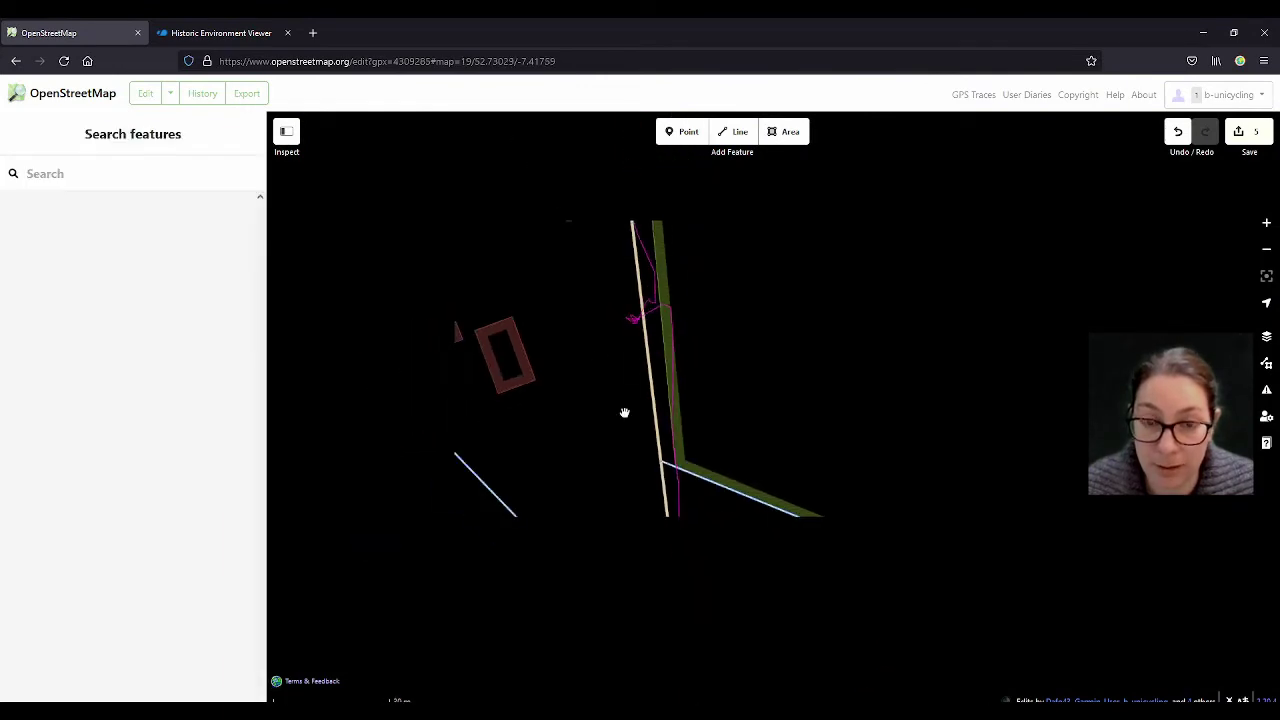
{"action": "scroll", "coordinate": [622, 402], "scroll_direction": "down", "scroll_amount": 3}
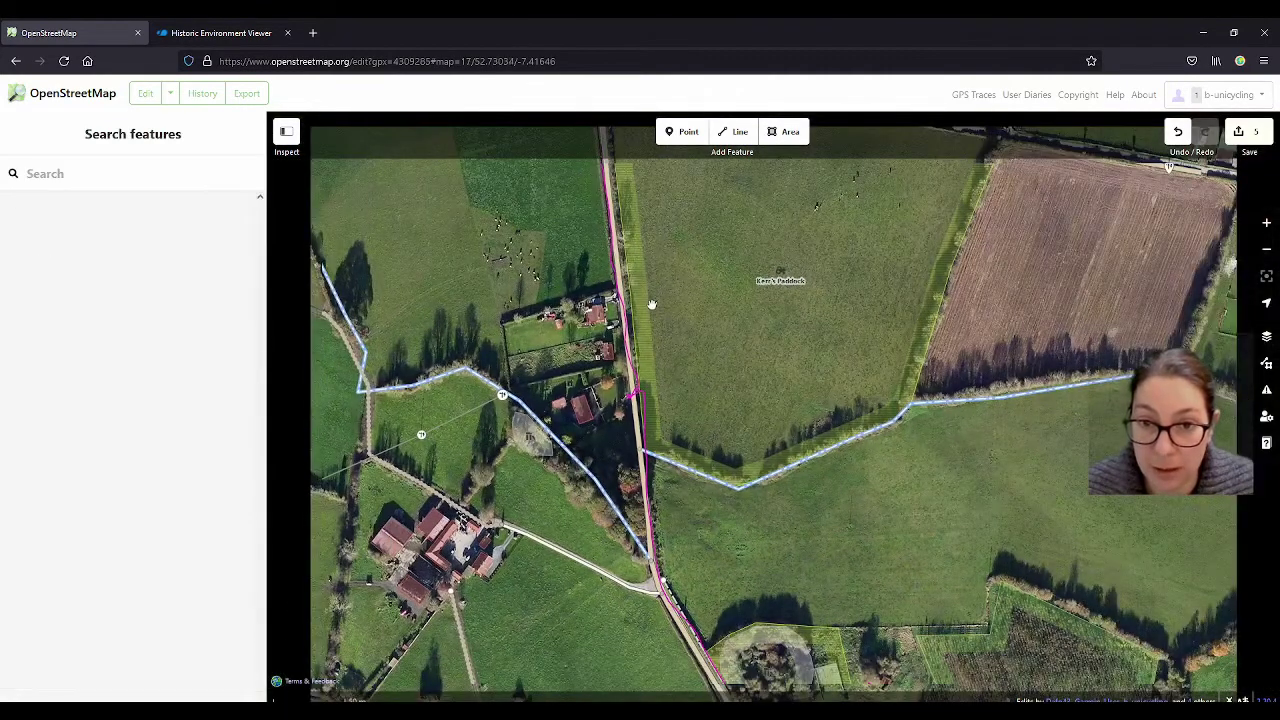
Examine the tags of the Kerr's Paddock farmland, the Upperwood Demesne ringfort and the surrounding field called The Rath
{"action": "left_click", "coordinate": [651, 303]}
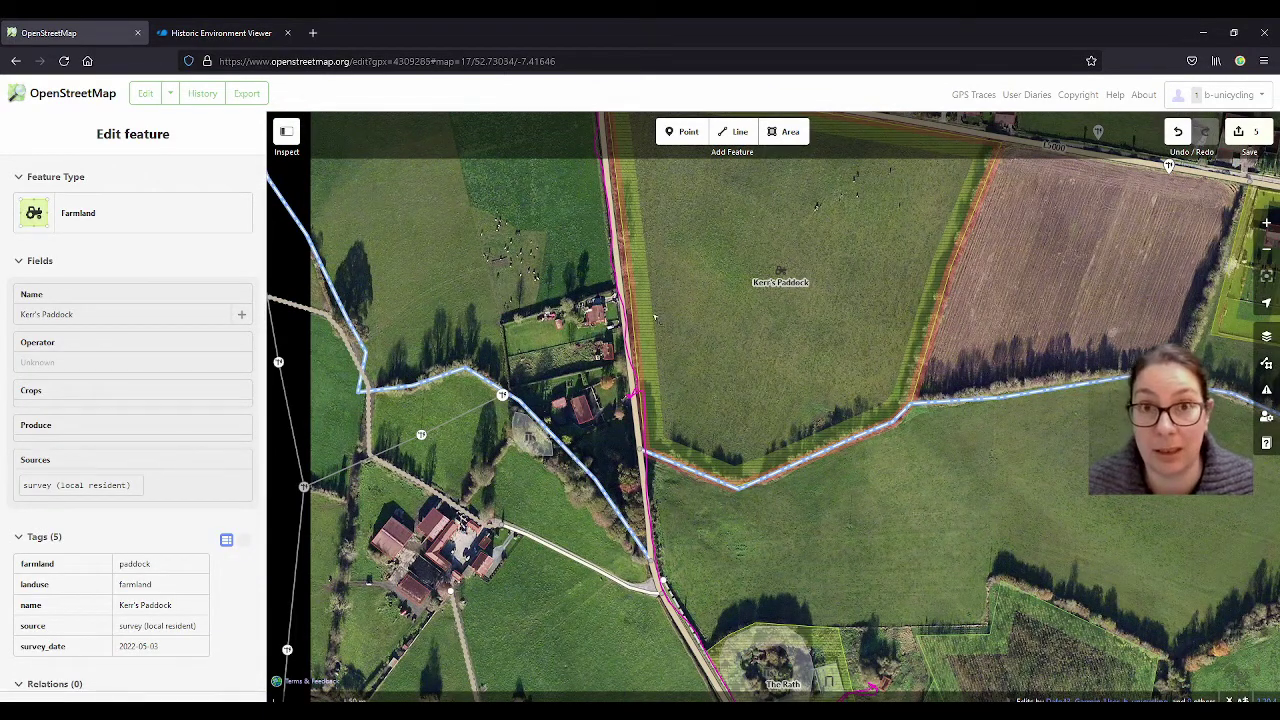
{"action": "left_click", "coordinate": [656, 338]}
{"action": "left_click", "coordinate": [654, 330]}
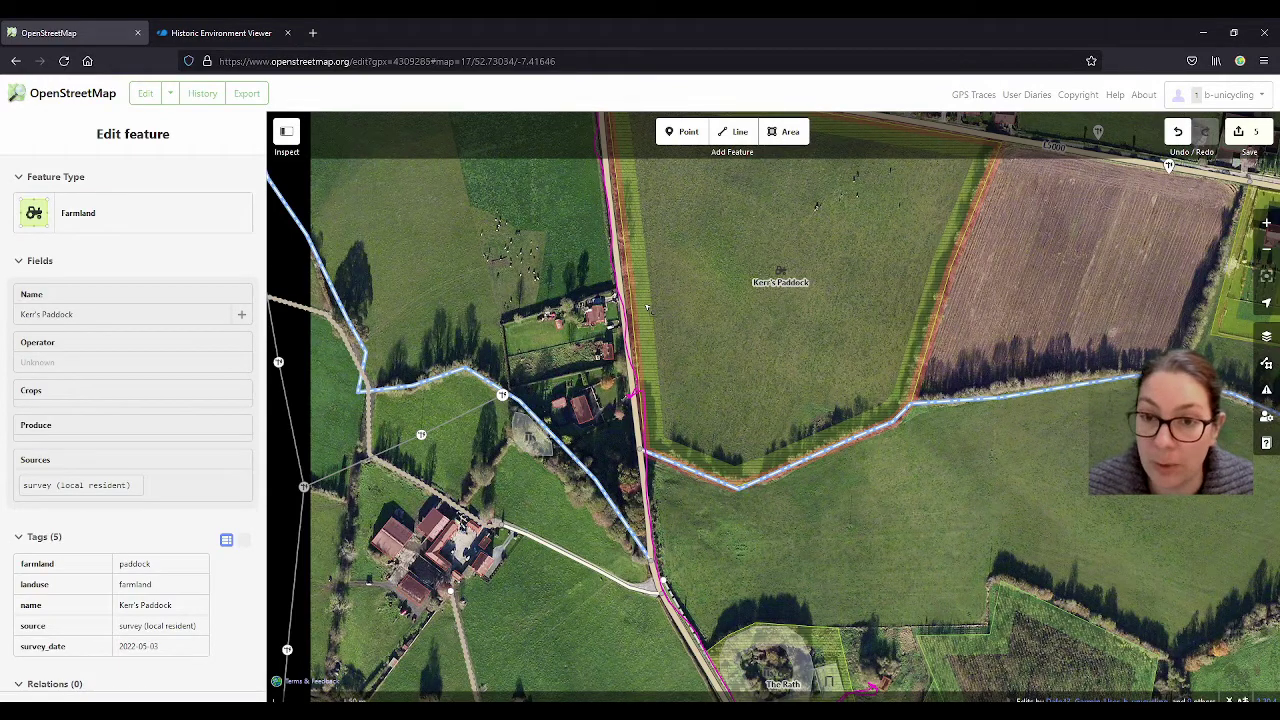
{"action": "left_click", "coordinate": [800, 500]}
{"action": "left_click_drag", "start_coordinate": [800, 500], "coordinate": [786, 337]}
{"action": "left_click", "coordinate": [727, 425]}
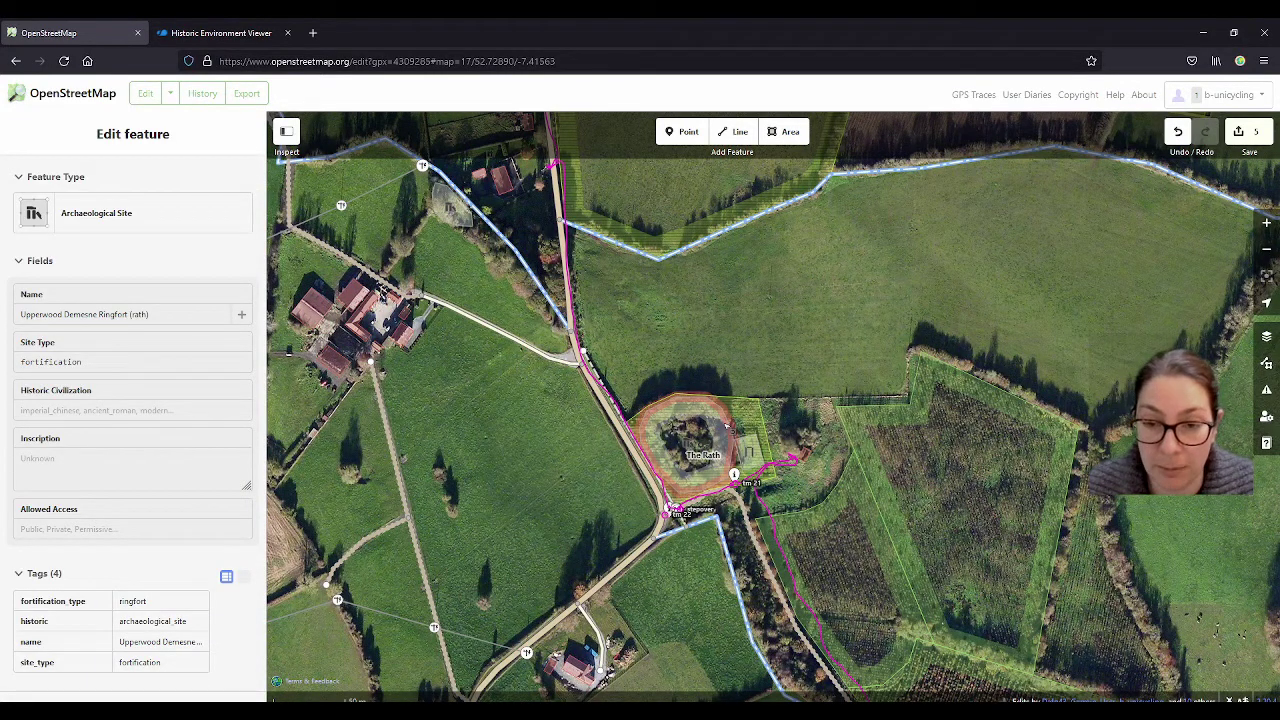
{"action": "scroll", "coordinate": [720, 422], "scroll_direction": "up", "scroll_amount": 1}
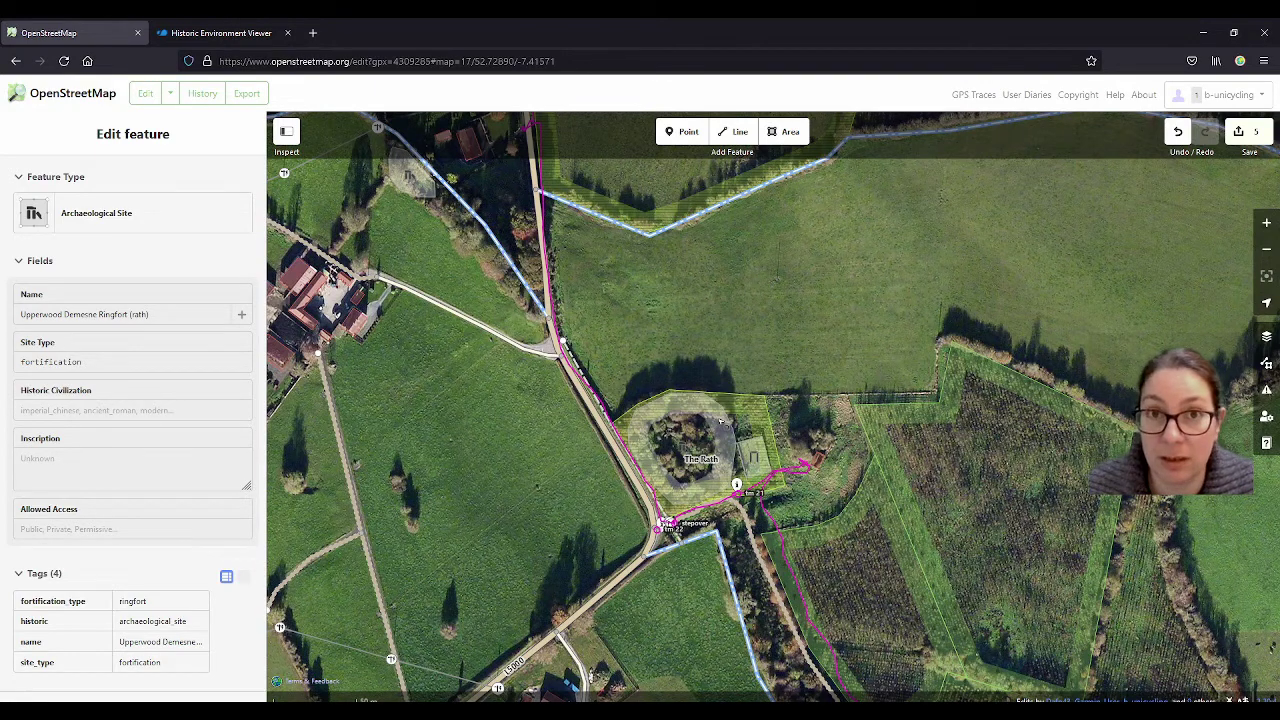
{"action": "left_click", "coordinate": [742, 404]}
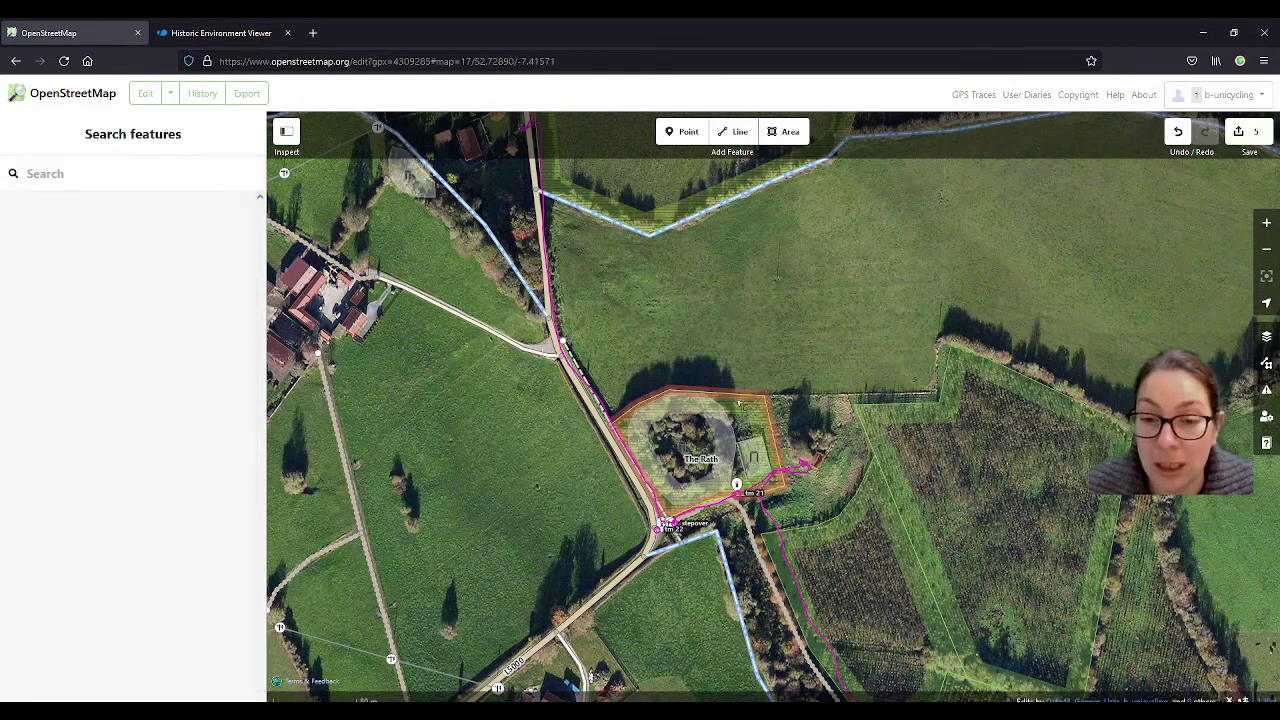
{"action": "left_click", "coordinate": [743, 403]}
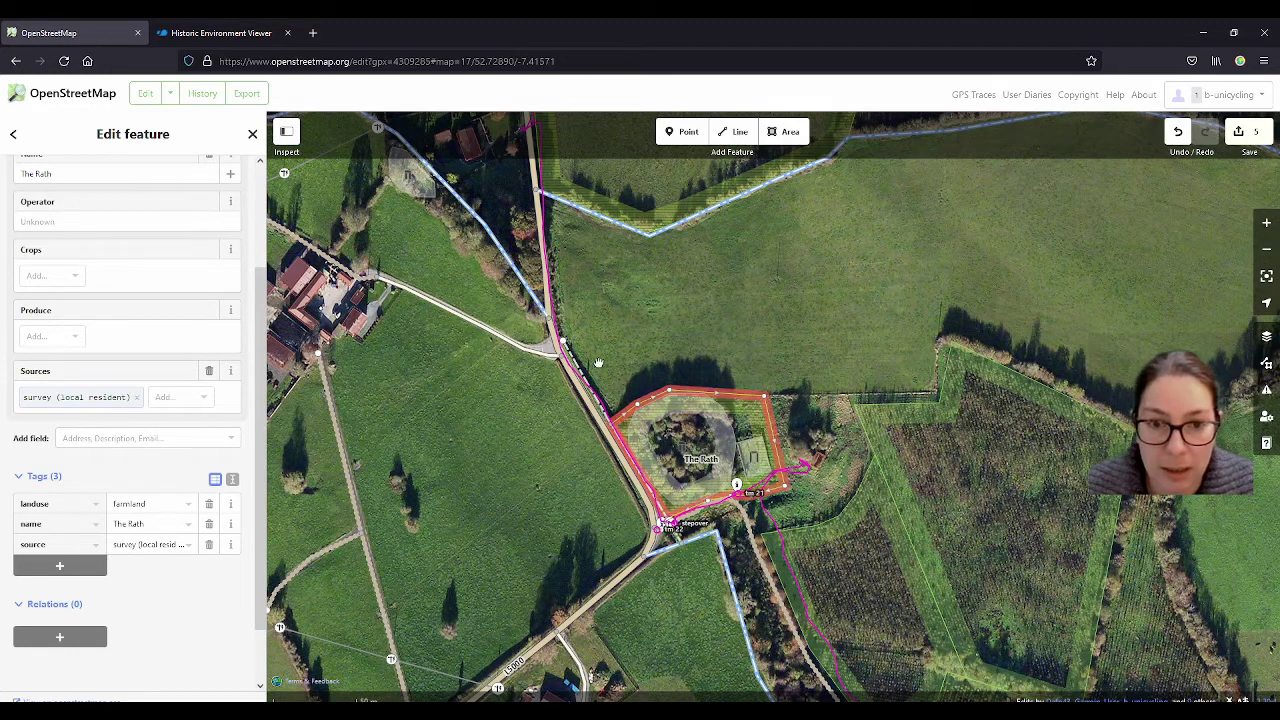
Select the unclassified road running beside The Rath and turn on the OpenStreetMap Notes data layer
{"action": "left_click", "coordinate": [585, 390]}
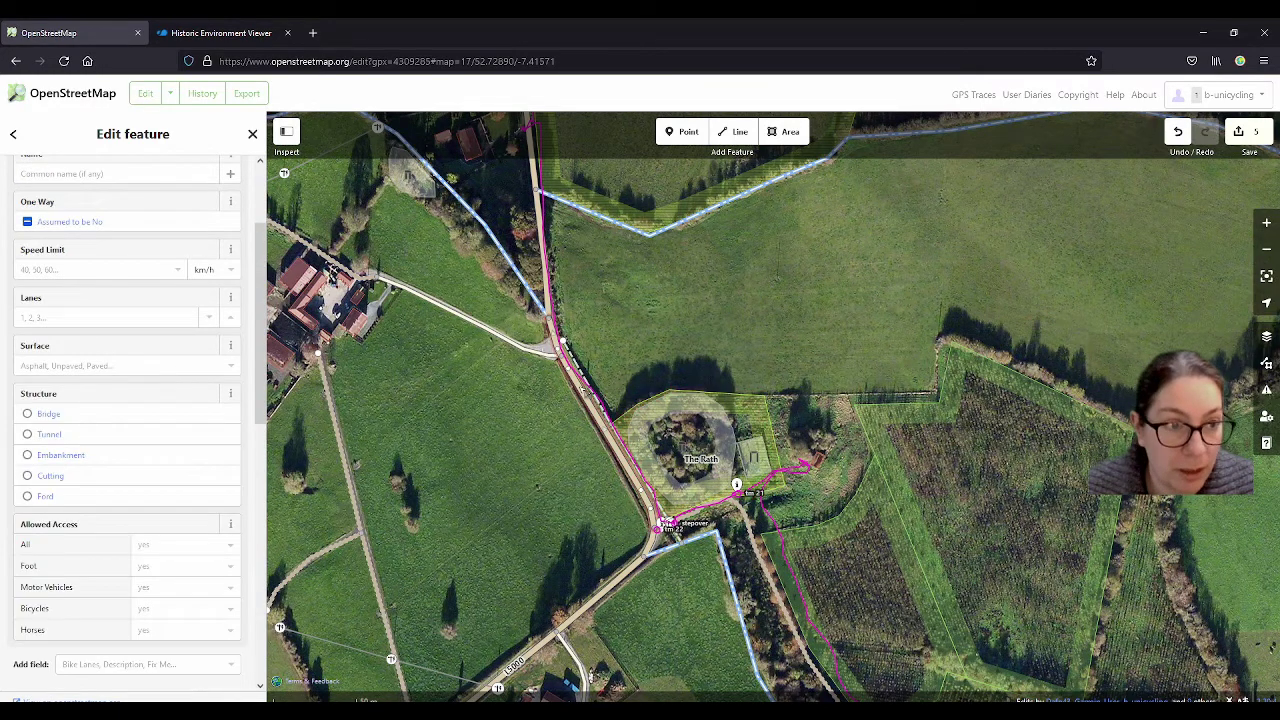
{"action": "left_click", "coordinate": [1266, 363]}
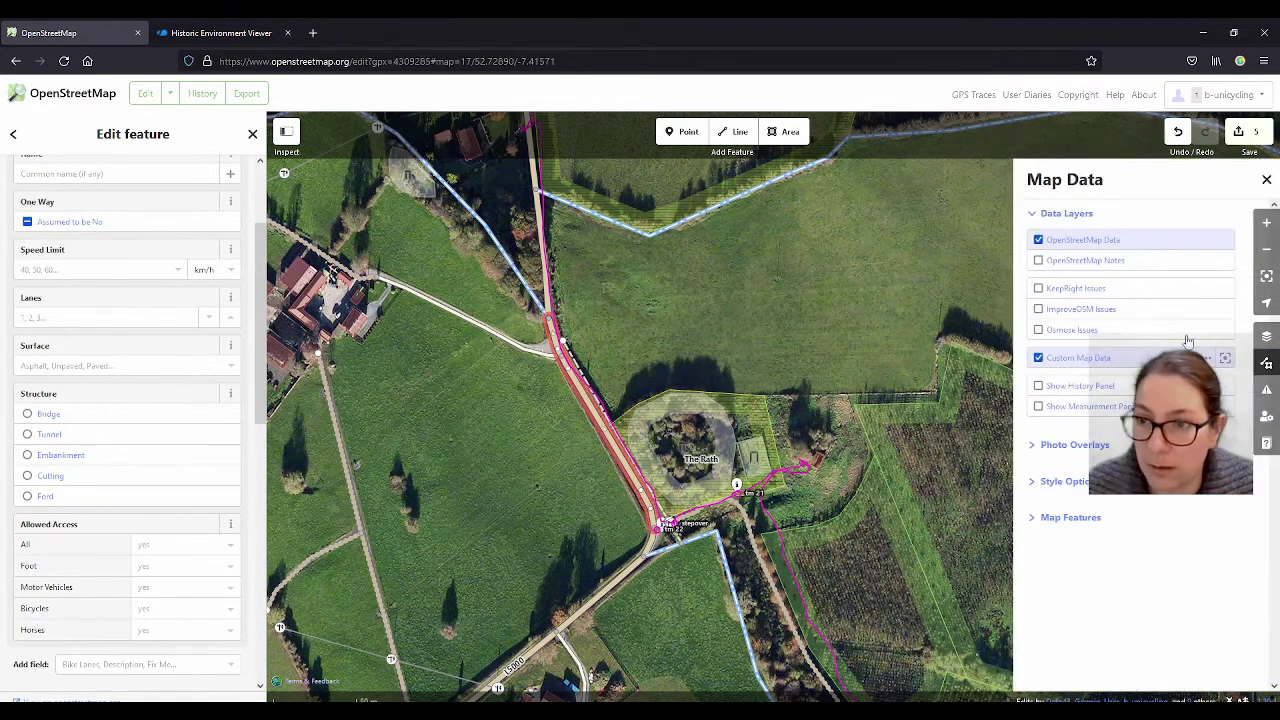
{"action": "left_click", "coordinate": [1101, 261]}
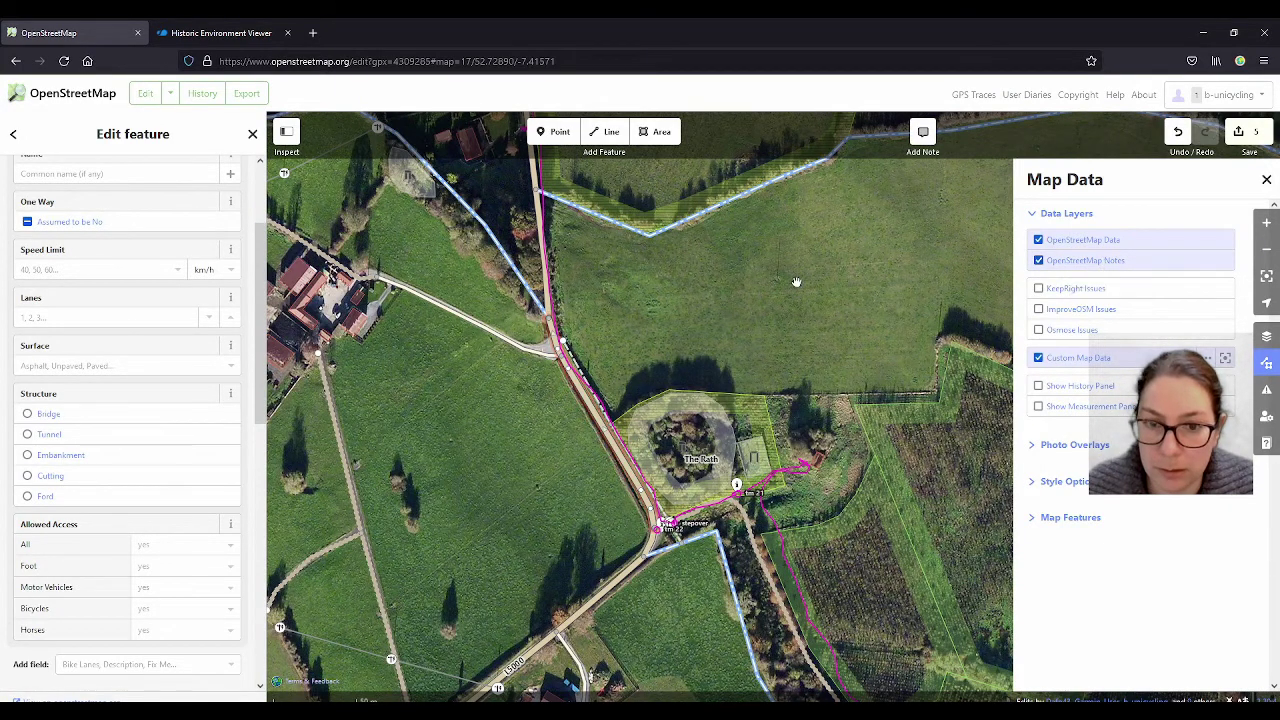
{"action": "left_click_drag", "start_coordinate": [778, 274], "coordinate": [782, 380]}
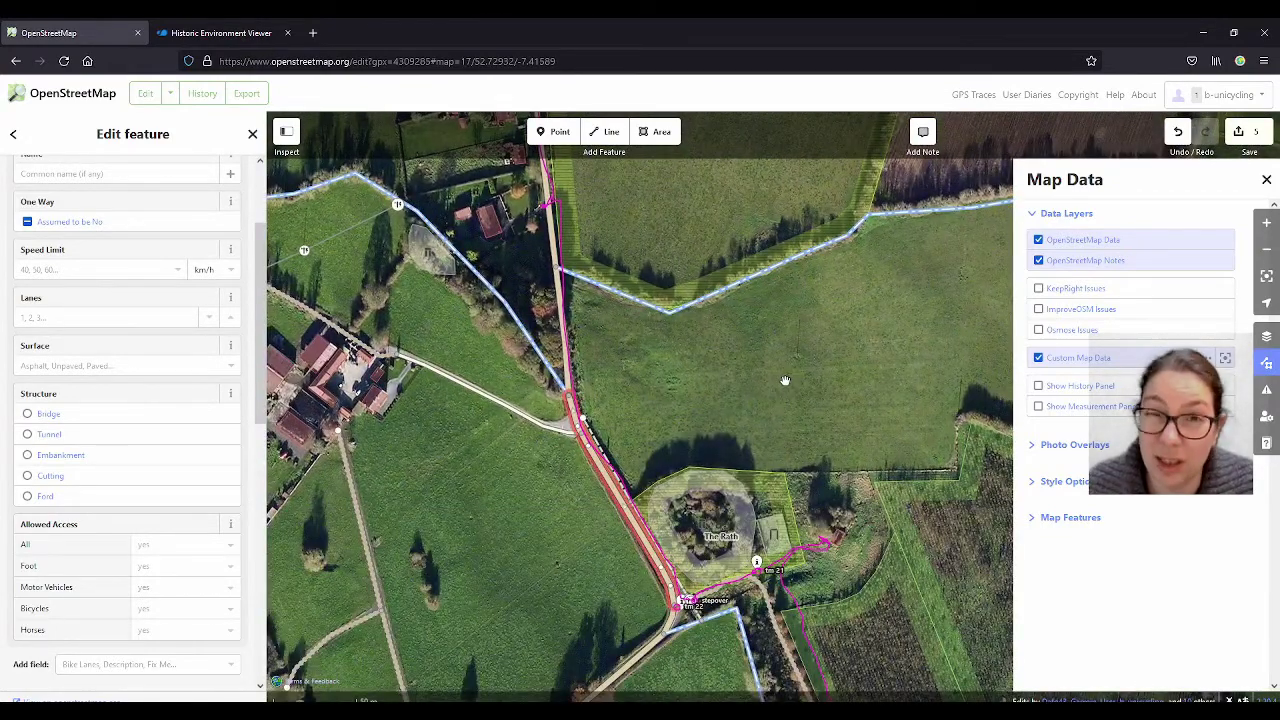
{"action": "mouse_move", "coordinate": [791, 348]}
{"action": "left_mouse_down"}
{"action": "mouse_move", "coordinate": [797, 329]}
{"action": "mouse_move", "coordinate": [823, 417]}
{"action": "mouse_move", "coordinate": [786, 294]}
{"action": "mouse_move", "coordinate": [796, 344]}
{"action": "left_mouse_up"}
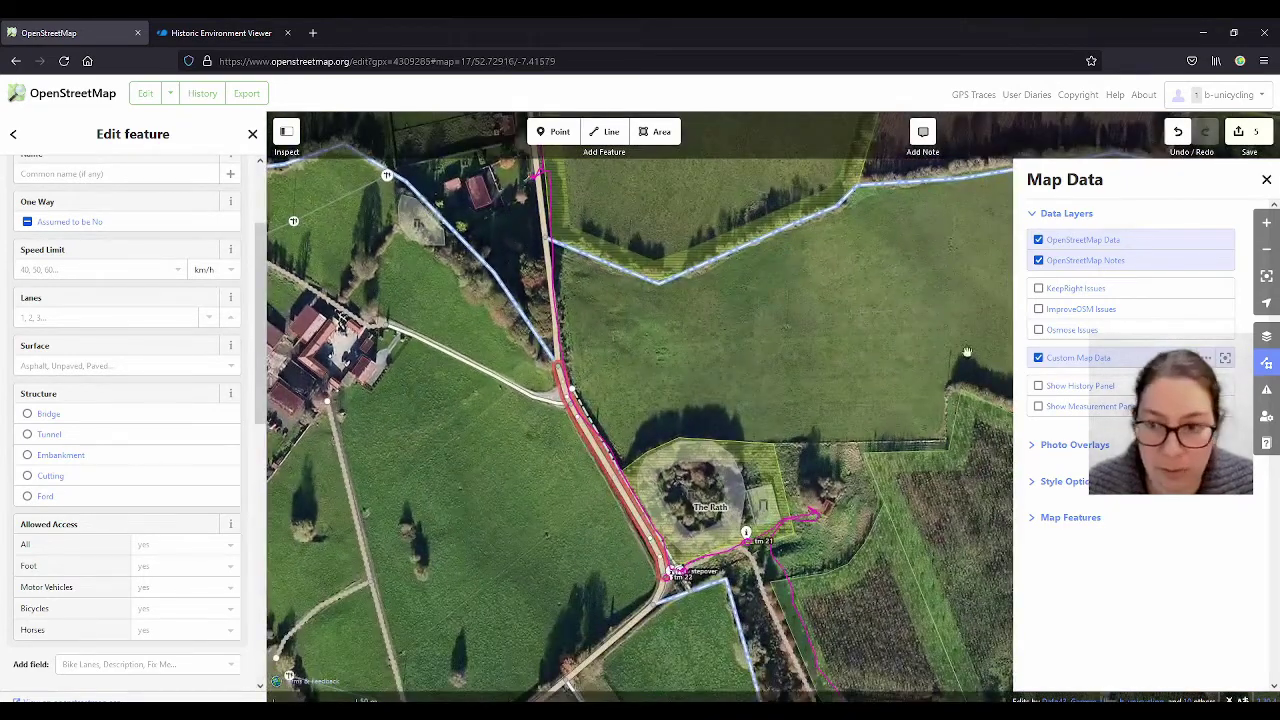
{"action": "left_click", "coordinate": [1266, 179]}
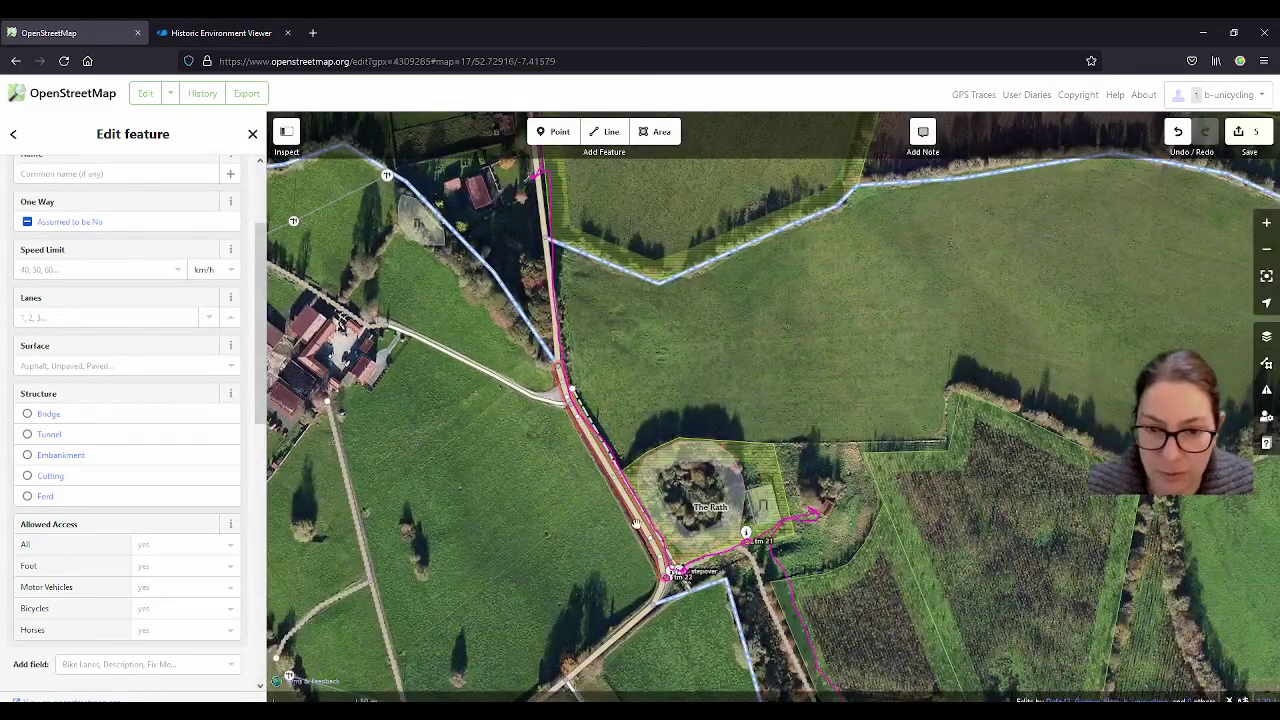
Name the selected minor road segment beside The Rath "Huntmen's Road"
{"action": "scroll", "coordinate": [83, 303], "scroll_direction": "up", "scroll_amount": 3}
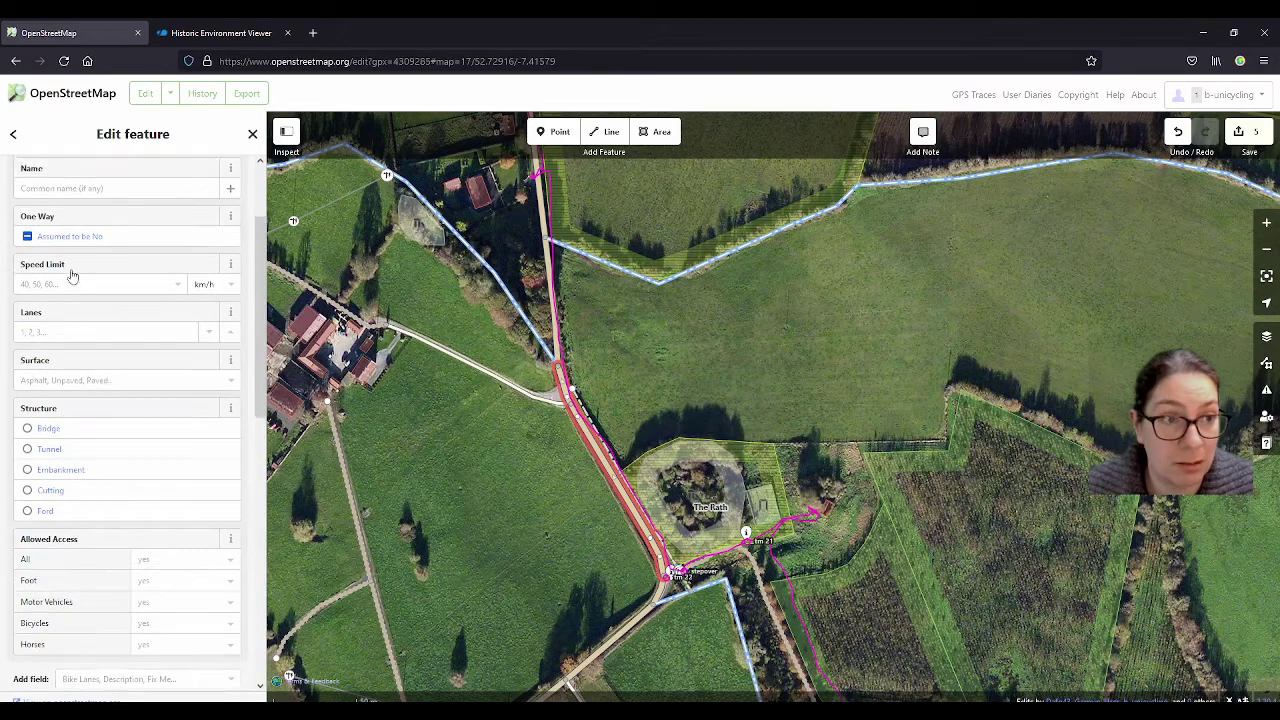
{"action": "left_click_drag", "start_coordinate": [960, 545], "coordinate": [853, 278]}
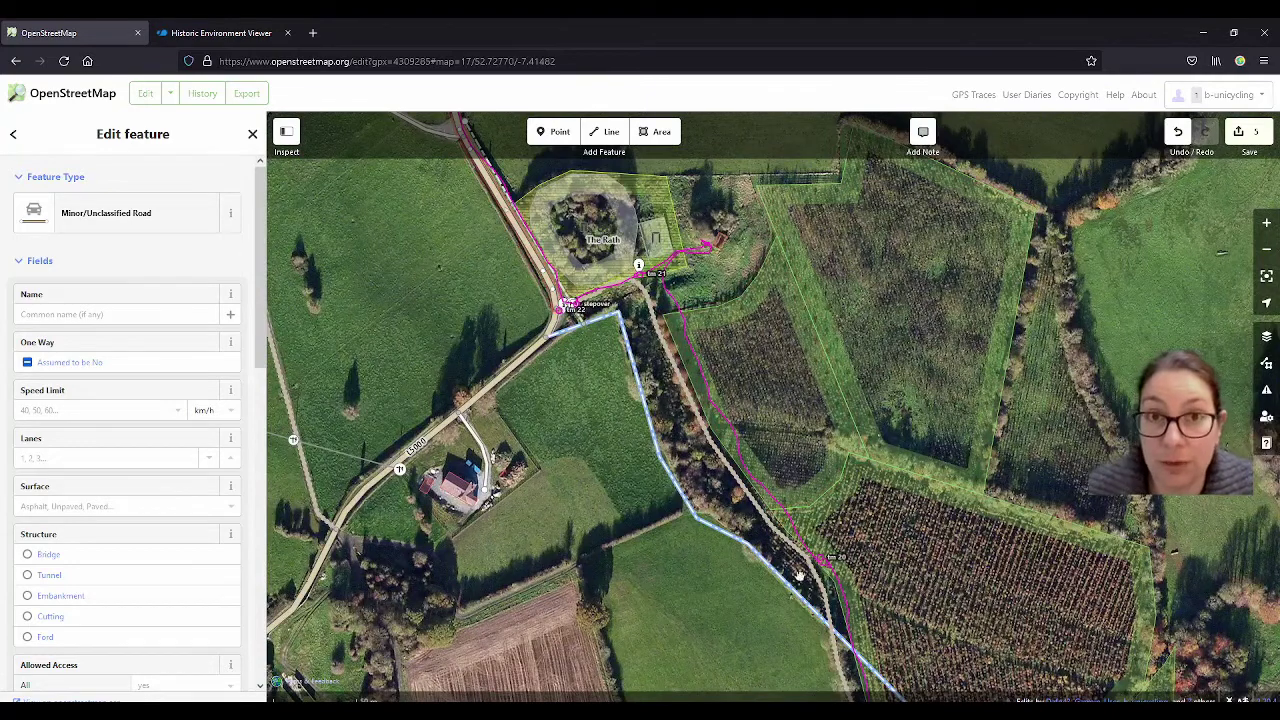
{"action": "scroll", "coordinate": [826, 645], "scroll_direction": "down", "scroll_amount": 1}
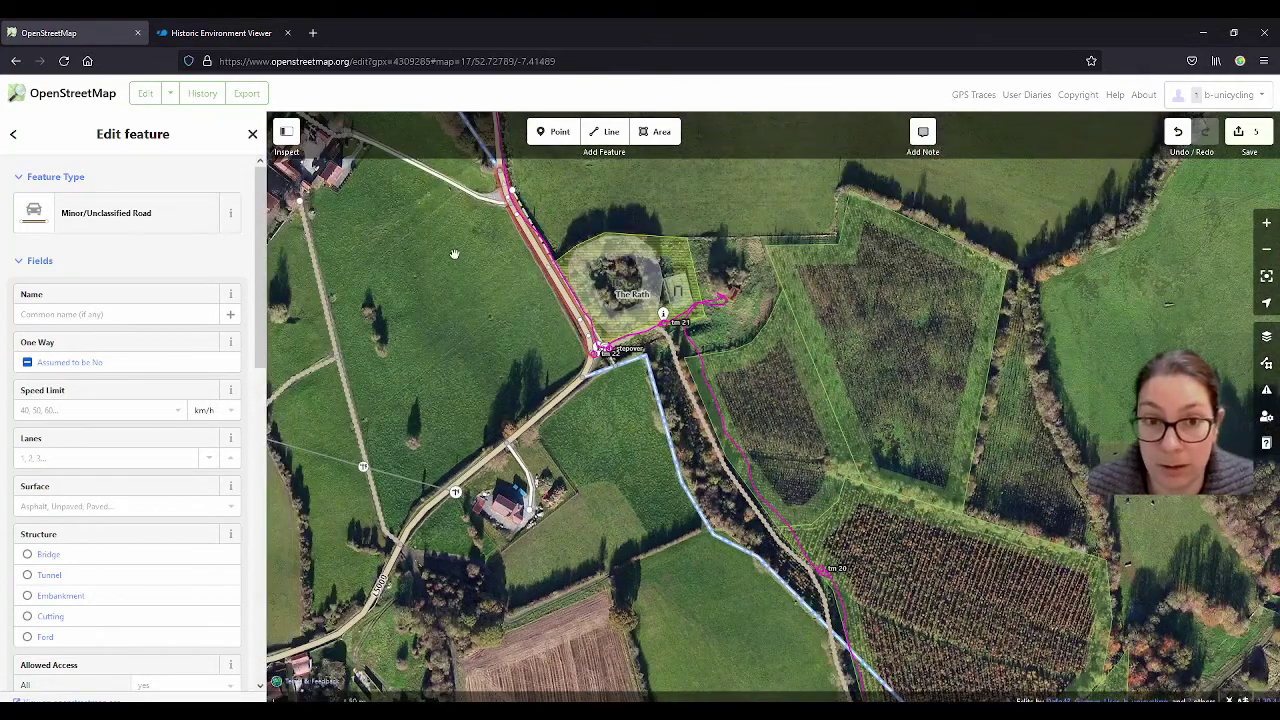
{"action": "left_click_drag", "start_coordinate": [455, 255], "coordinate": [600, 526]}
{"action": "left_click", "coordinate": [61, 313]}
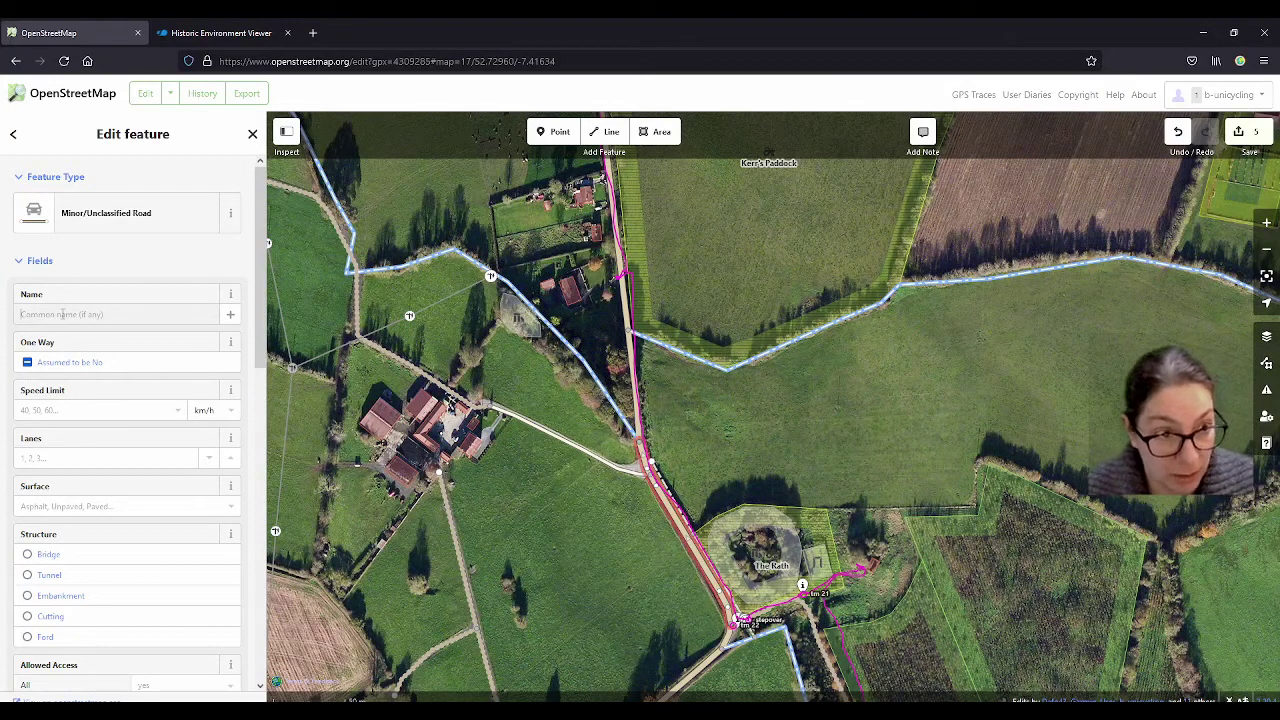
{"action": "type", "text": "Huntmen's Road"}
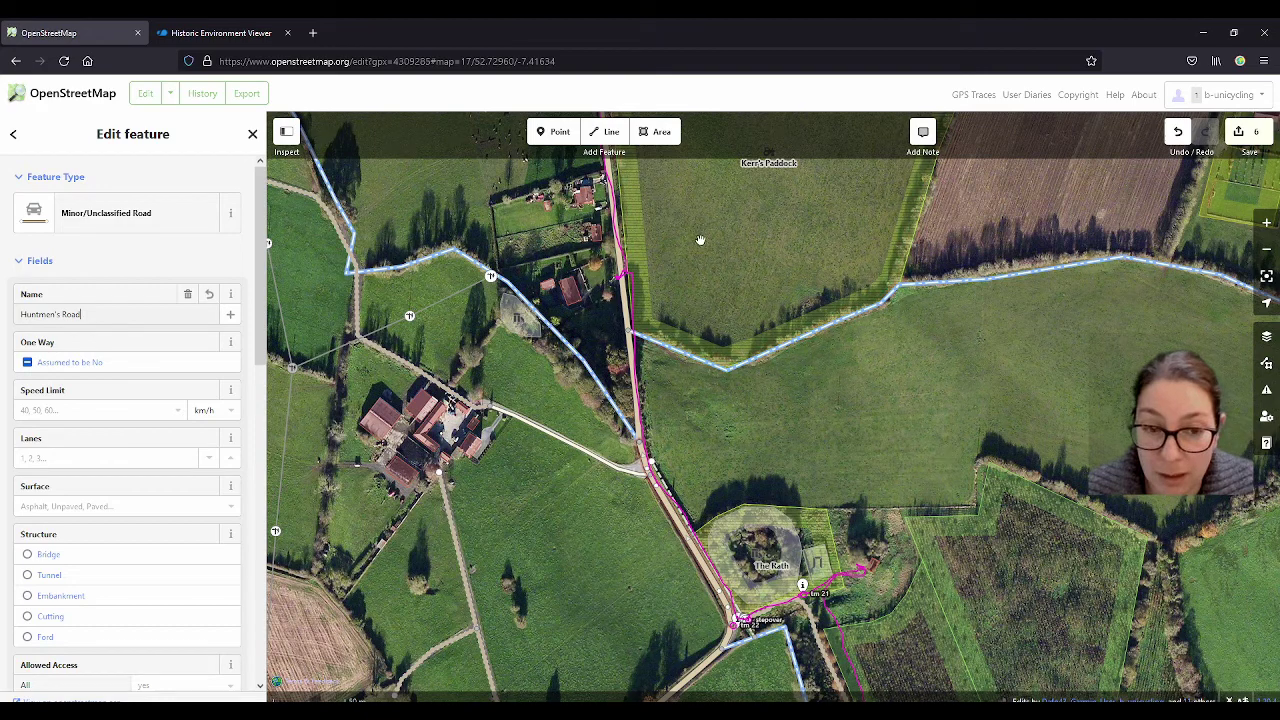
{"action": "left_click", "coordinate": [726, 438]}
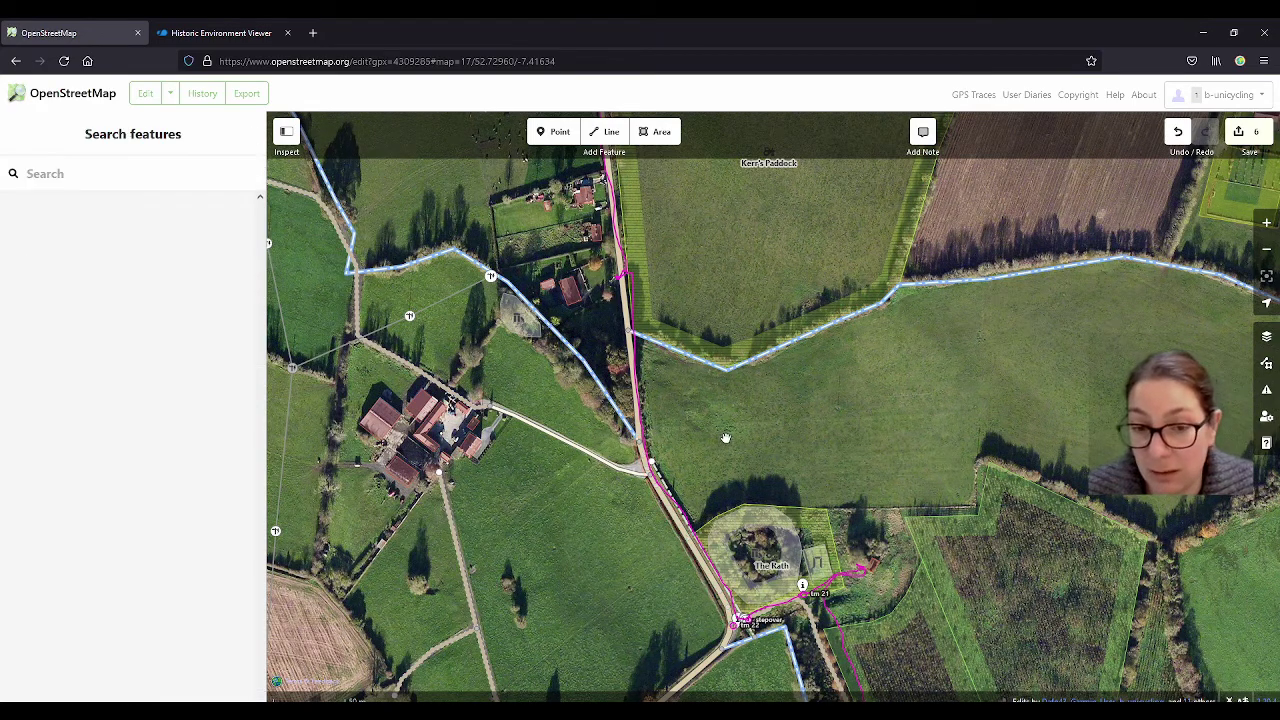
Set the surface tag of the Freshford Loop path running north from the road at tm 24 to "grass"
{"action": "left_click_drag", "start_coordinate": [721, 262], "coordinate": [724, 636]}
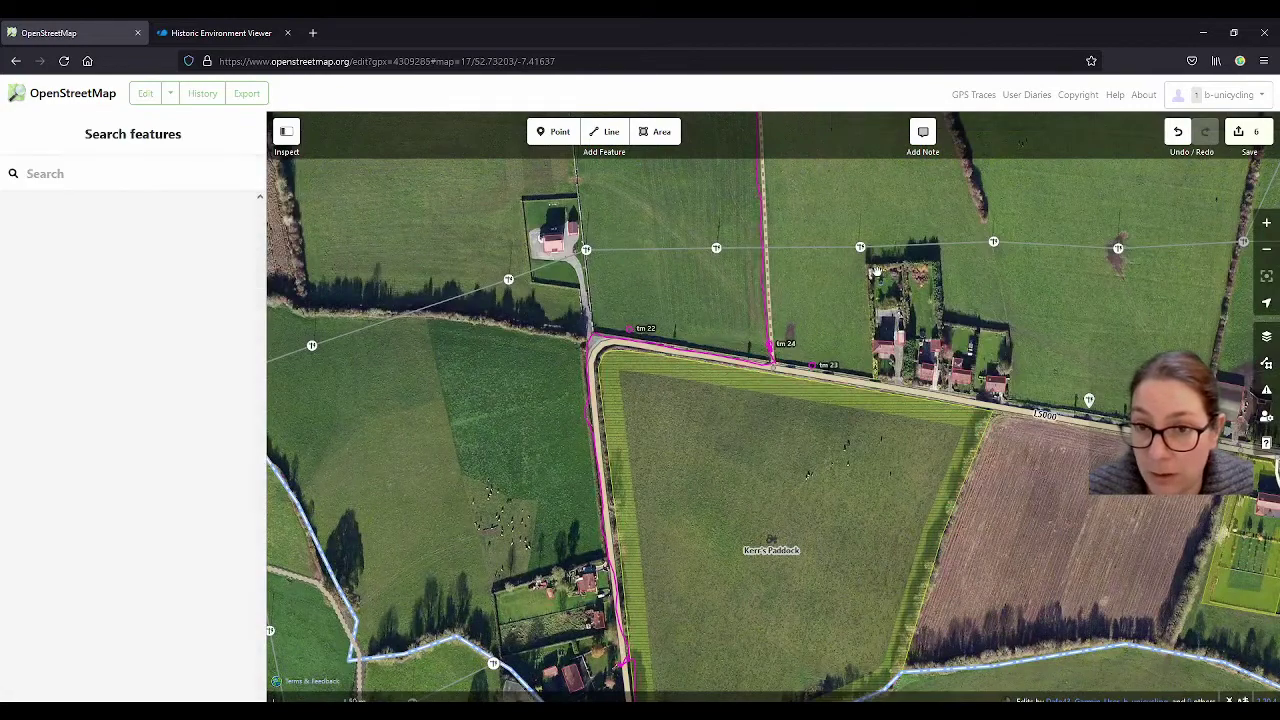
{"action": "left_click_drag", "start_coordinate": [841, 220], "coordinate": [784, 440]}
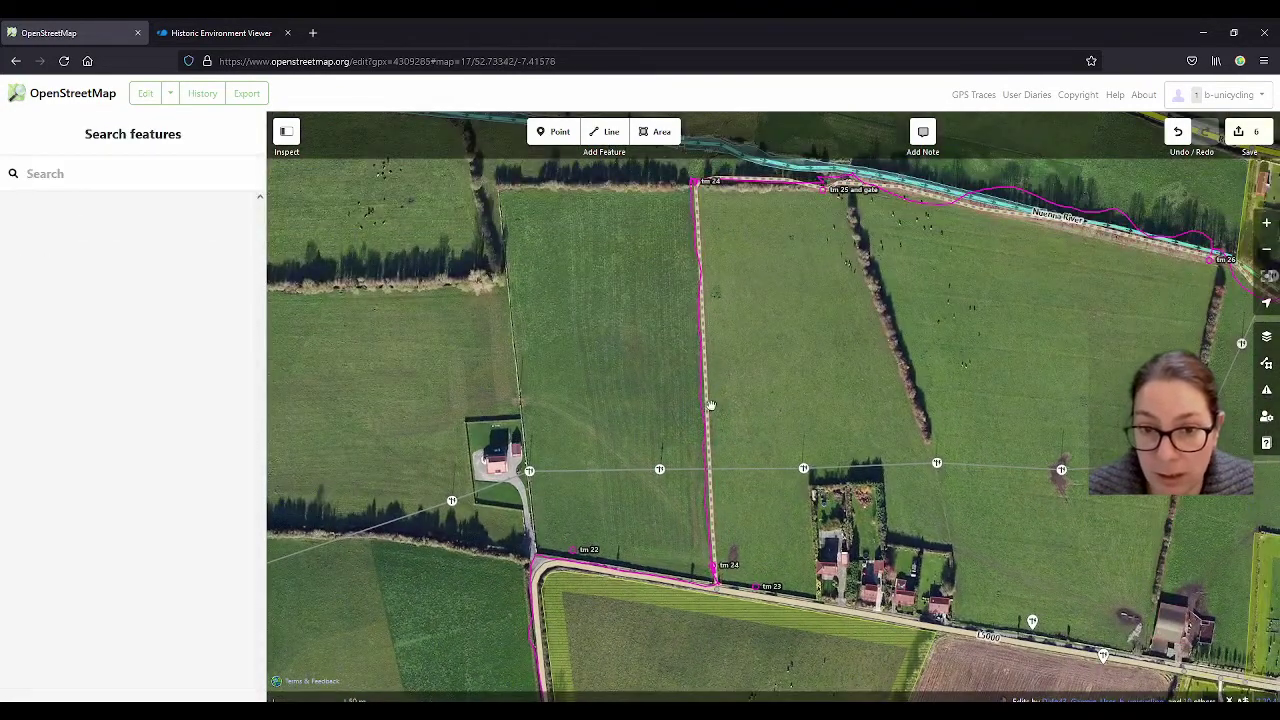
{"action": "left_click", "coordinate": [708, 430]}
{"action": "scroll", "coordinate": [193, 467], "scroll_direction": "down", "scroll_amount": 5}
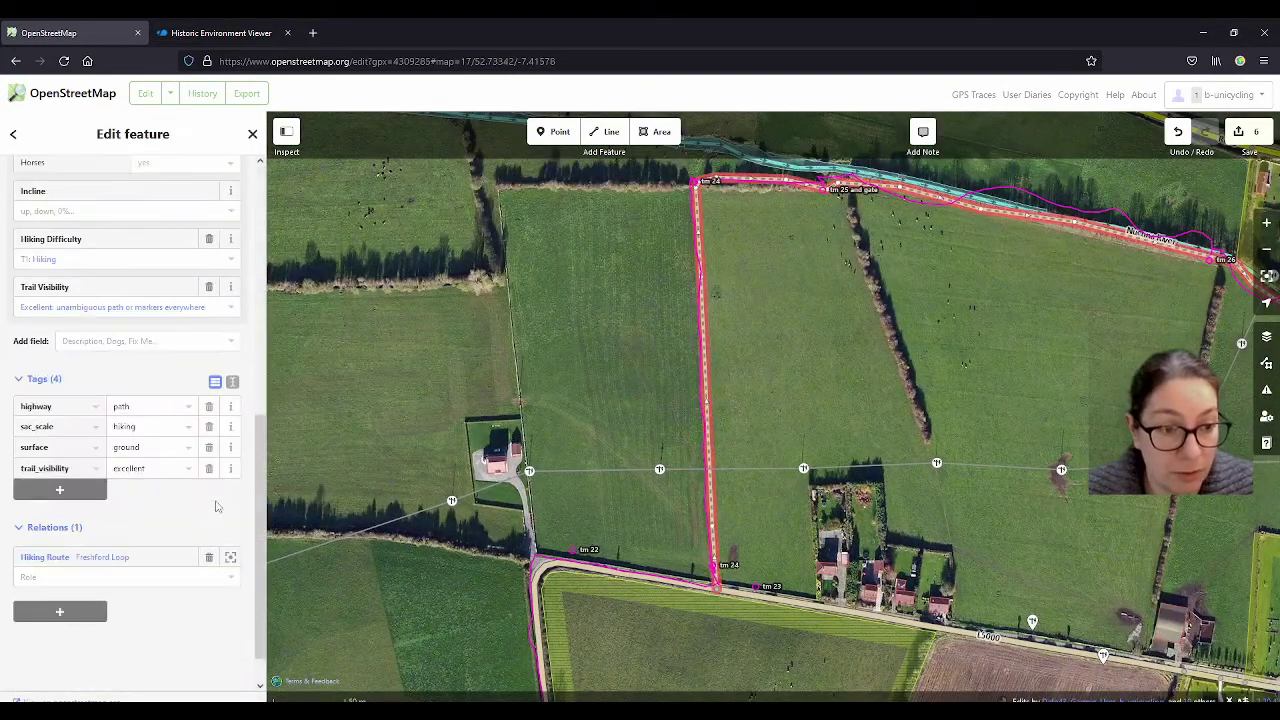
{"action": "double_click", "coordinate": [152, 447]}
{"action": "type", "text": "g"}
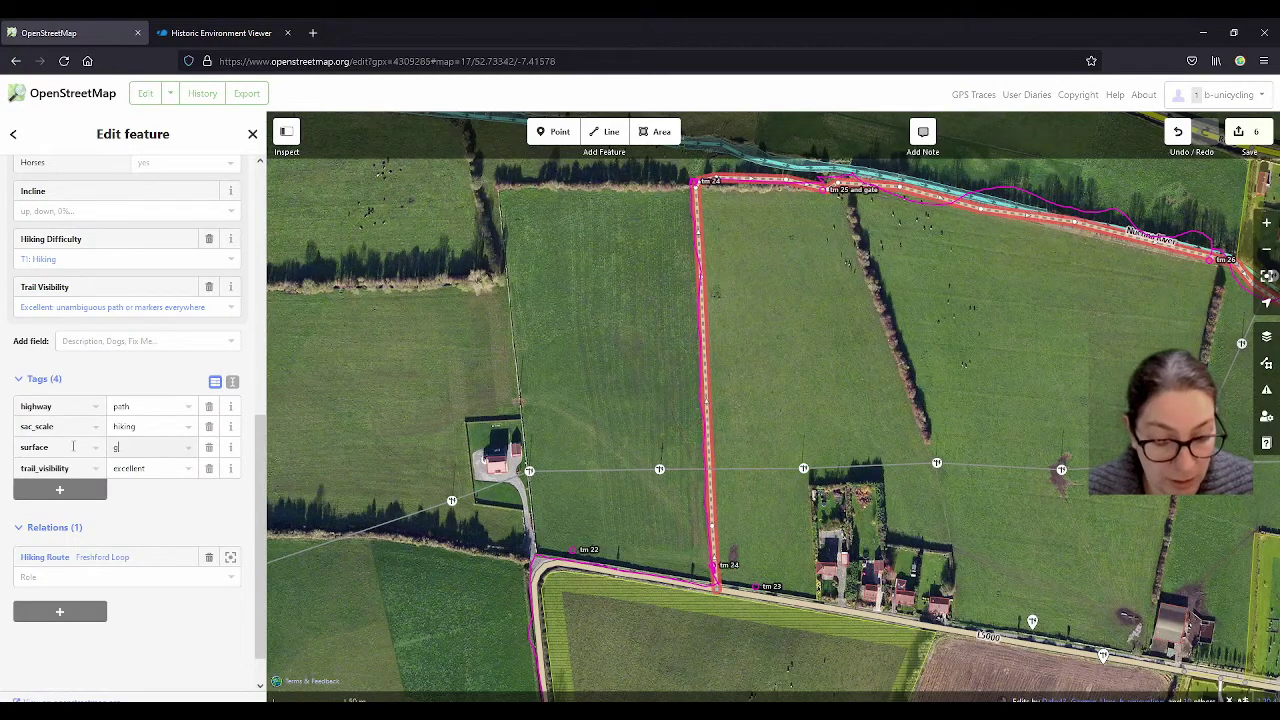
{"action": "type", "text": "rass"}
{"action": "key", "text": "Return"}
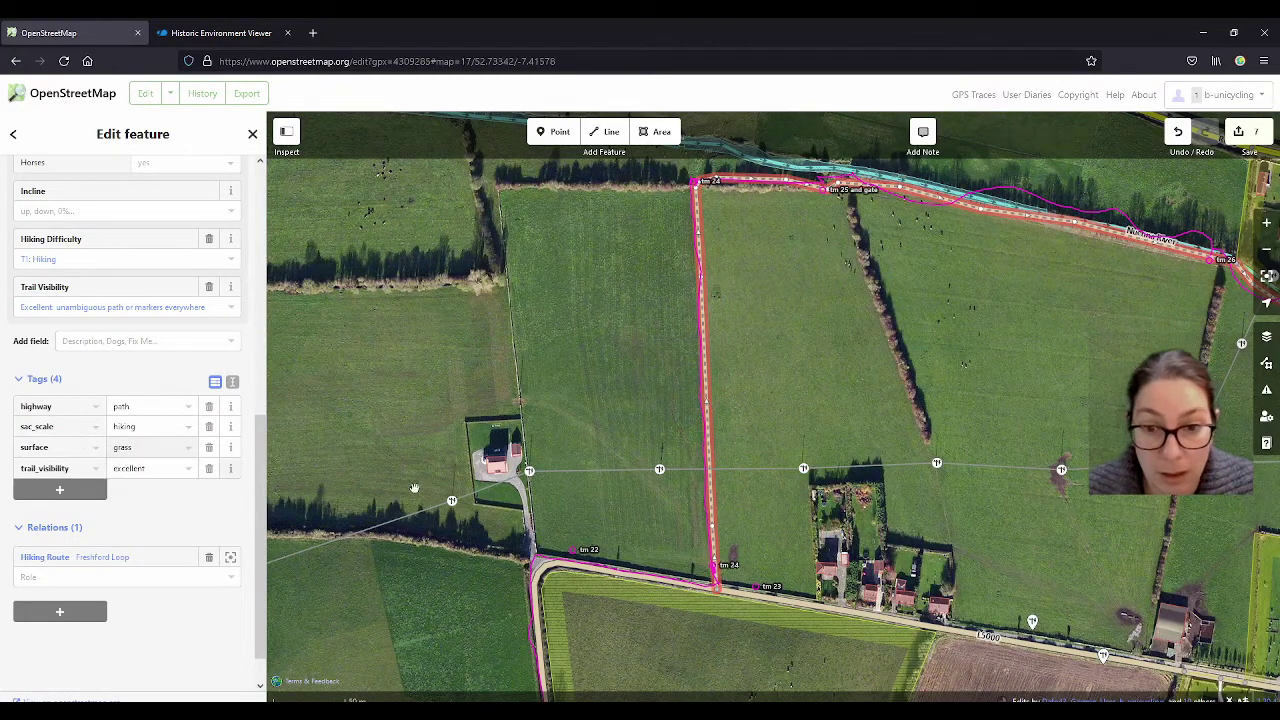
Deselect the path and start saving the edits with the changeset comment "ice house #FreshfordLoop"
{"action": "left_click_drag", "start_coordinate": [723, 652], "coordinate": [711, 326]}
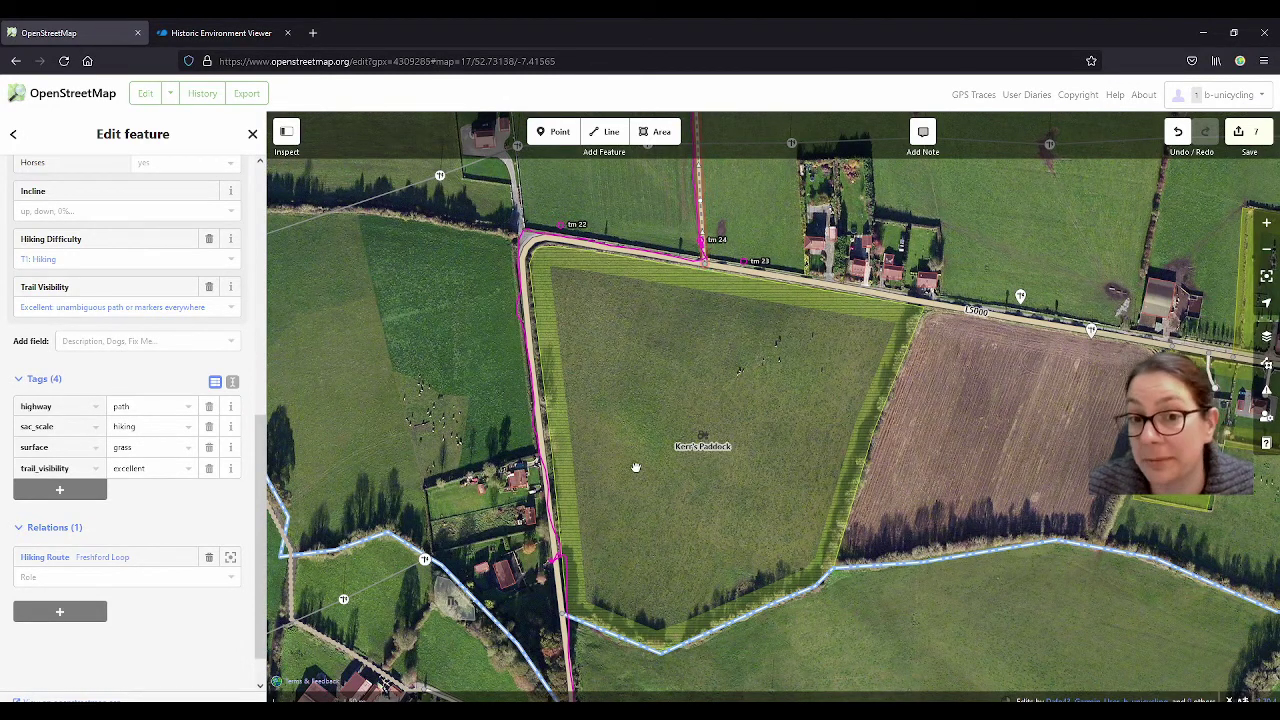
{"action": "left_click", "coordinate": [666, 487]}
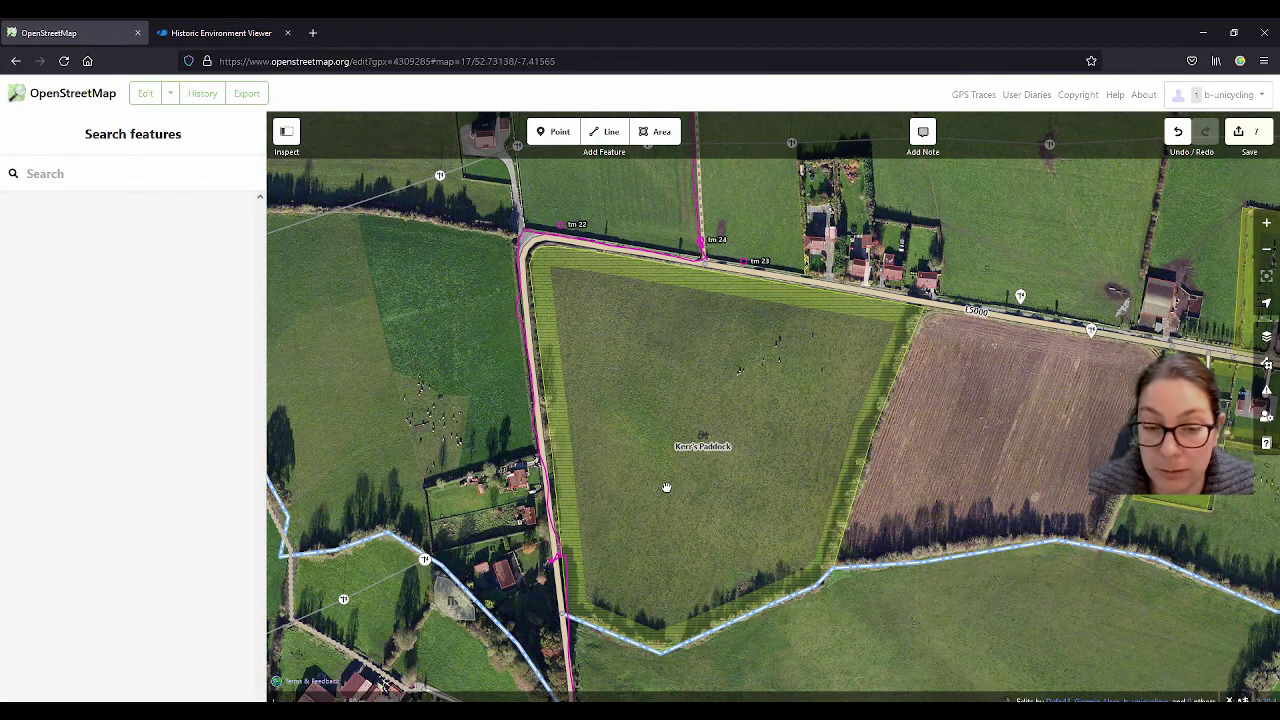
{"action": "left_click_drag", "start_coordinate": [664, 498], "coordinate": [686, 386]}
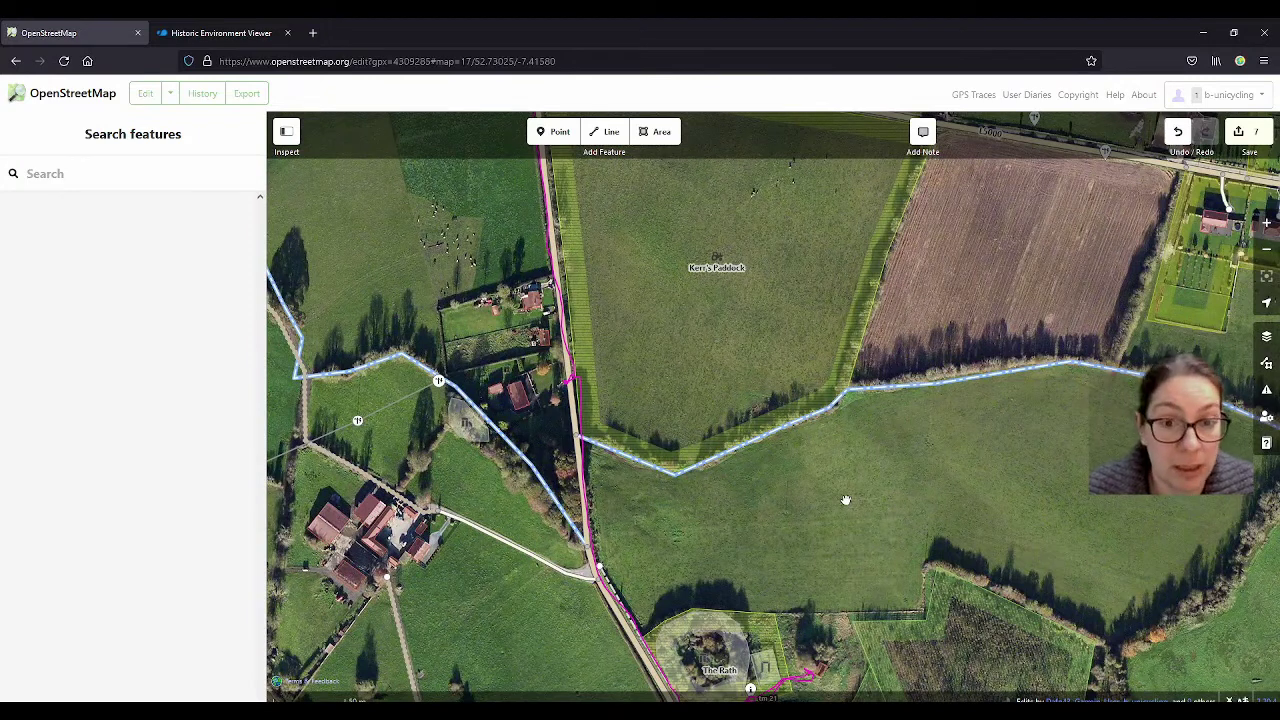
{"action": "left_click", "coordinate": [1259, 137]}
{"action": "double_click", "coordinate": [112, 200]}
{"action": "type", "text": "ice house #FreshfordLoop"}
{"action": "left_click", "coordinate": [122, 250]}
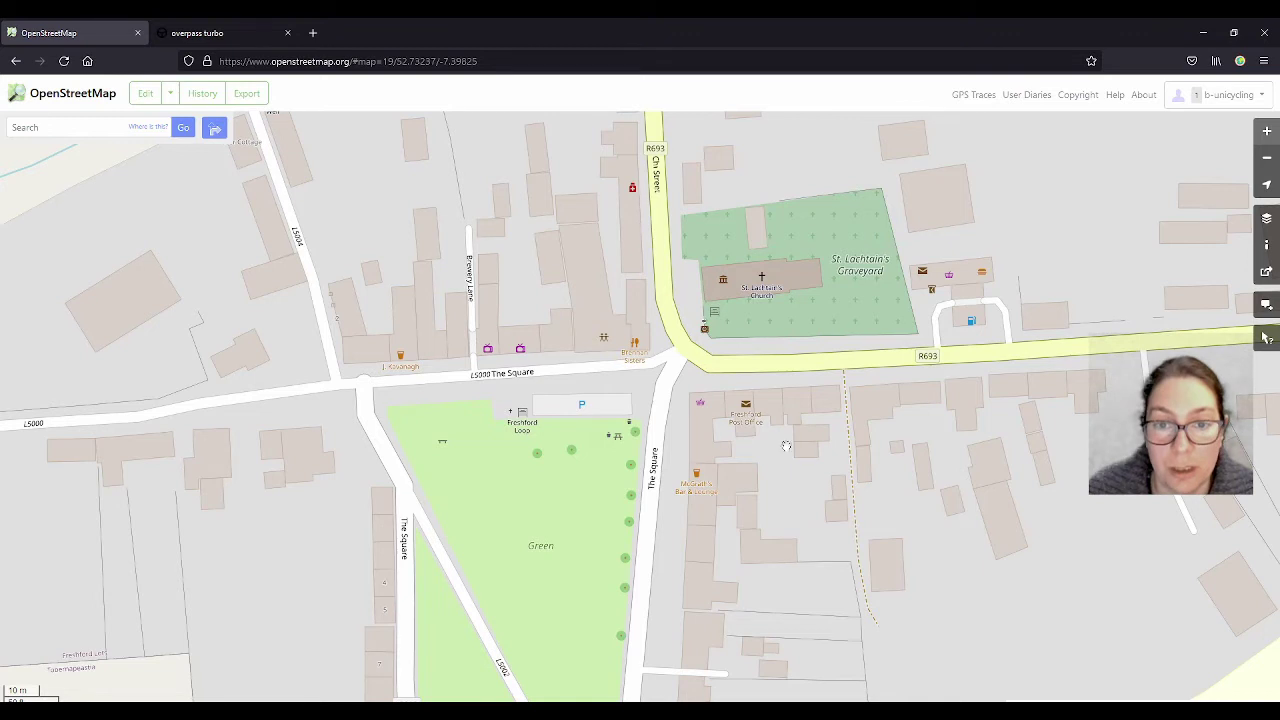
Search the main map for "Freshford Loop" and examine the information board node on The Square and its surroundings
{"action": "left_click_drag", "start_coordinate": [640, 534], "coordinate": [676, 468]}
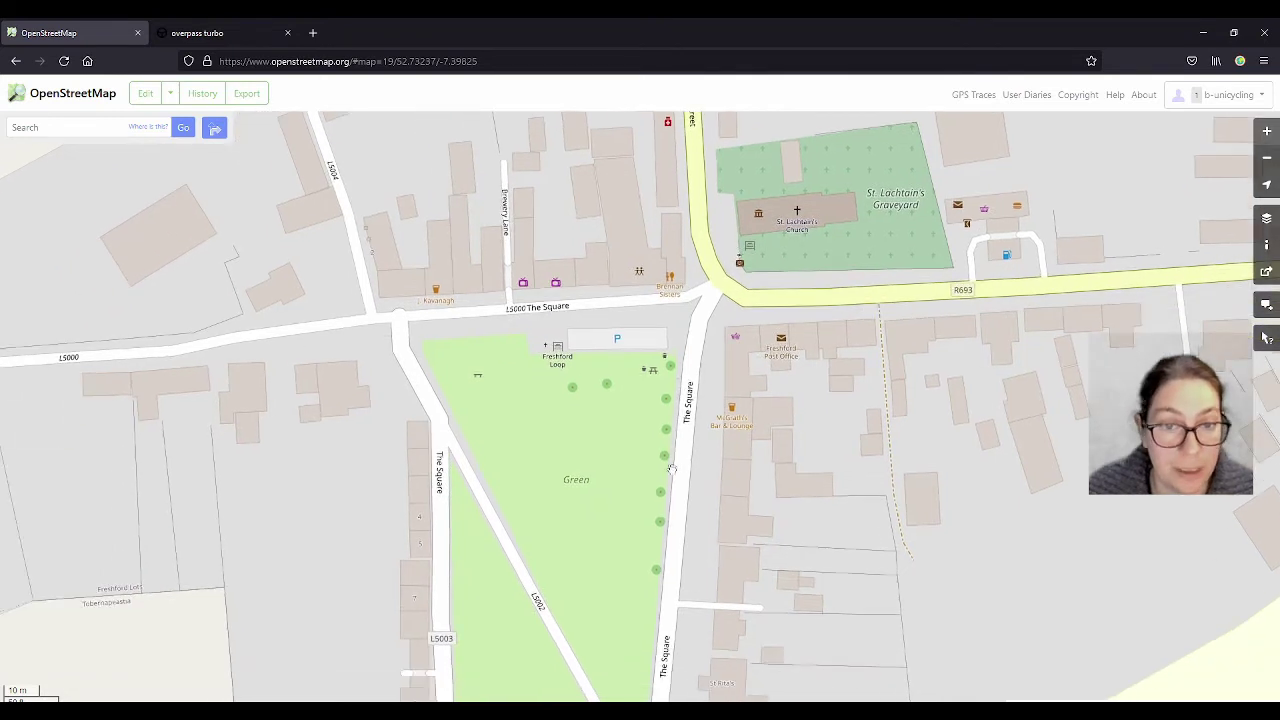
{"action": "left_click", "coordinate": [56, 128]}
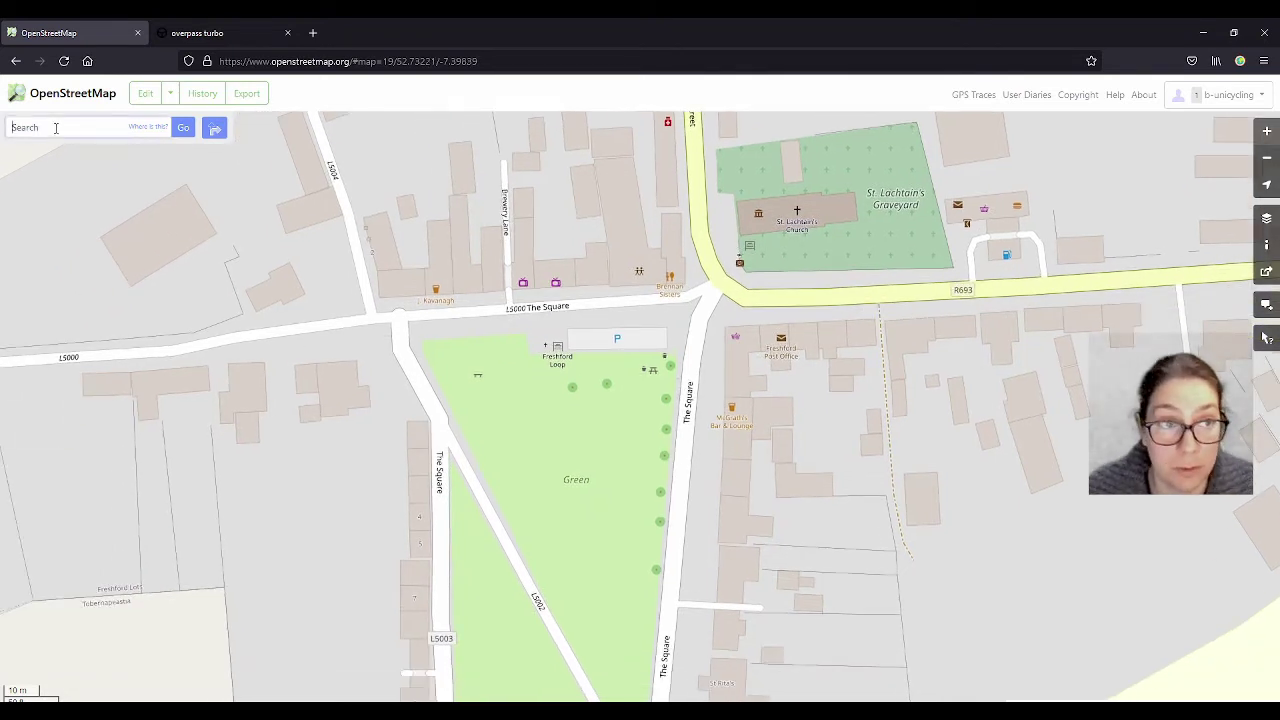
{"action": "type", "text": "F"}
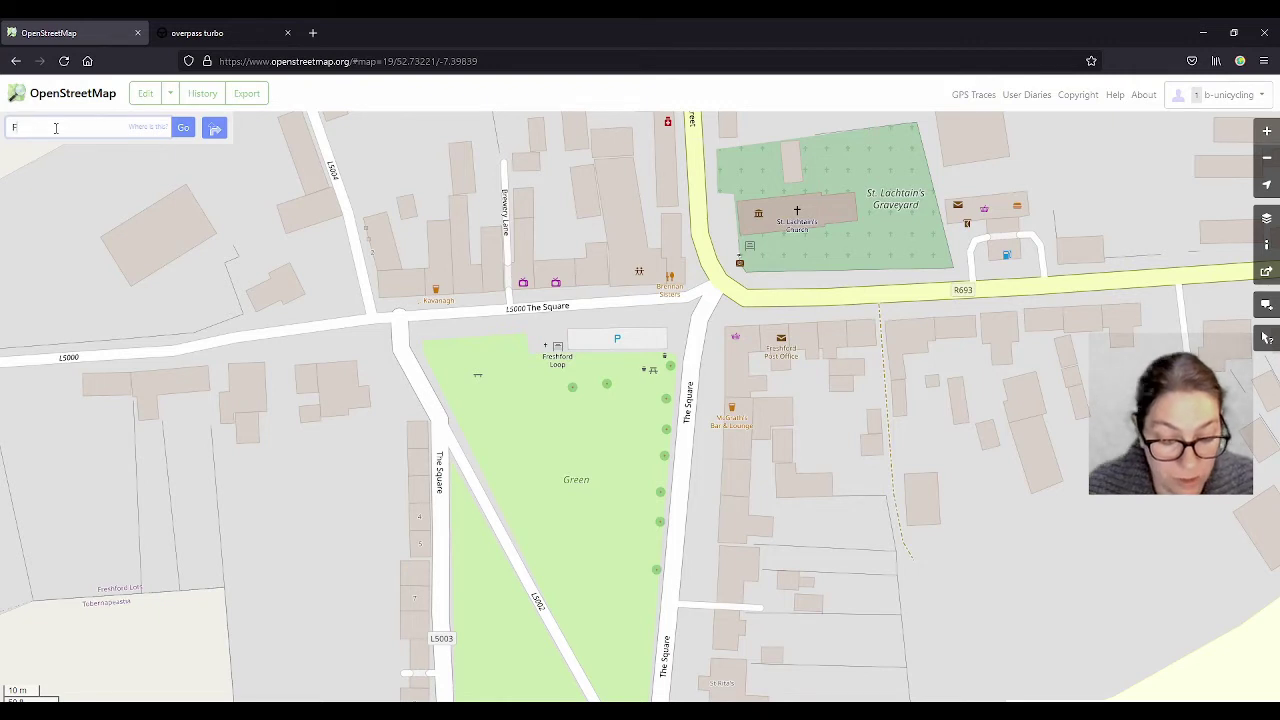
{"action": "type", "text": "res"}
{"action": "left_click", "coordinate": [62, 146]}
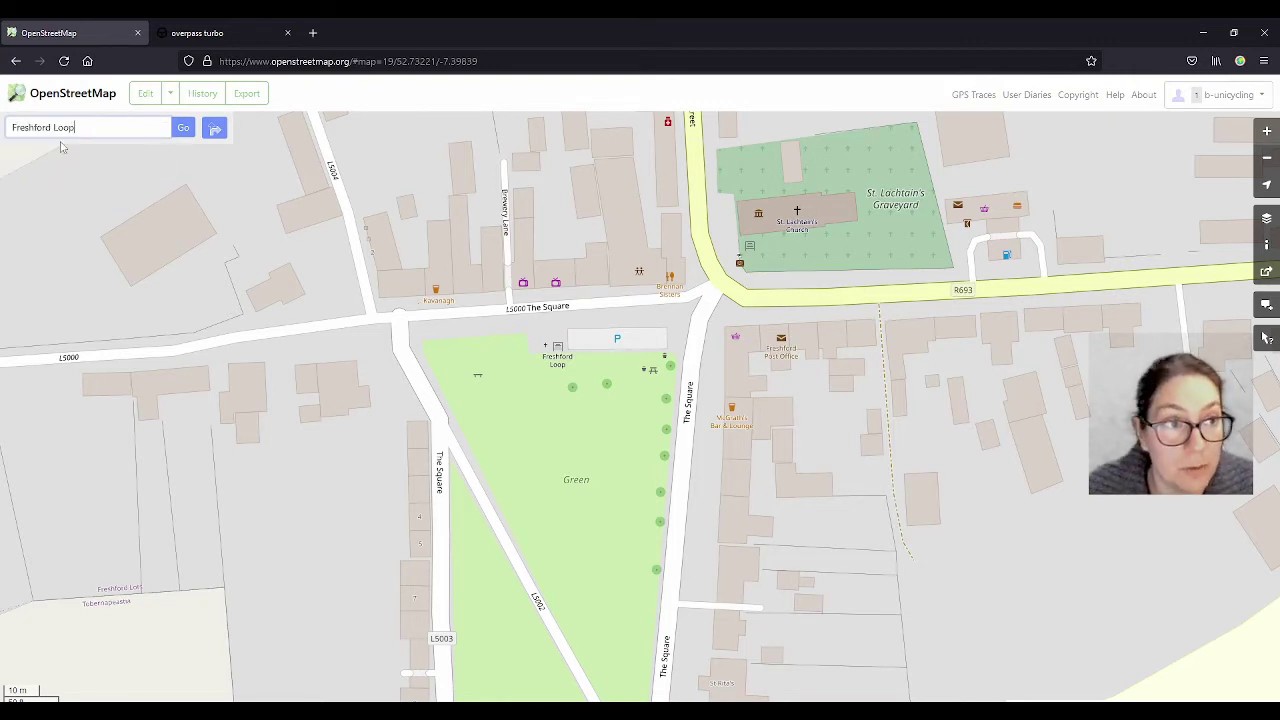
{"action": "left_click", "coordinate": [183, 127]}
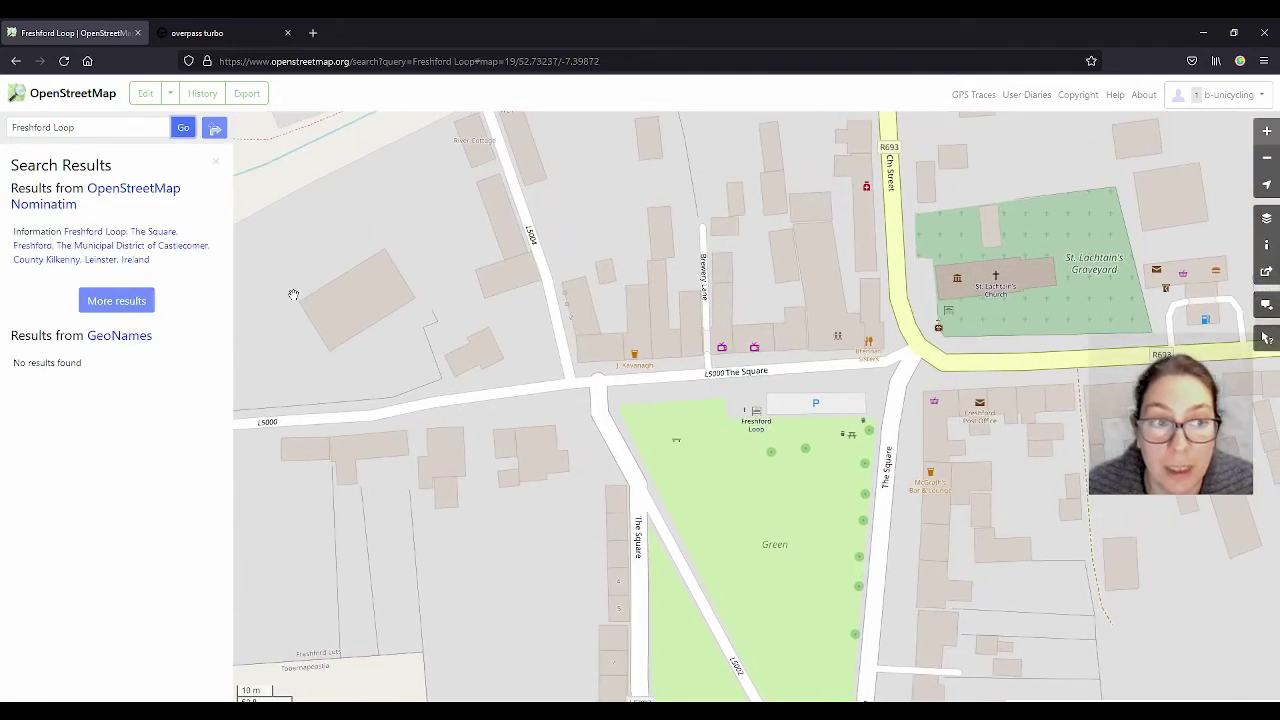
{"action": "mouse_move", "coordinate": [155, 257]}
{"action": "left_click", "coordinate": [155, 257]}
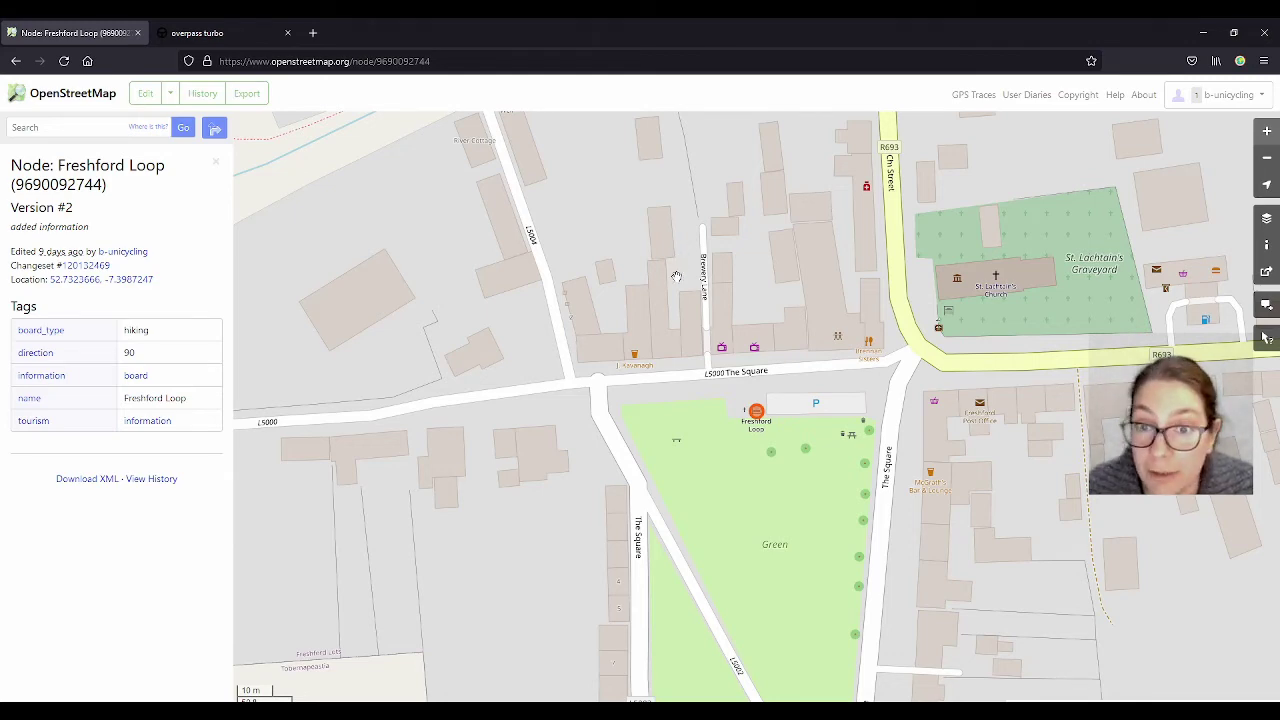
{"action": "scroll", "coordinate": [676, 276], "scroll_direction": "down", "scroll_amount": 2}
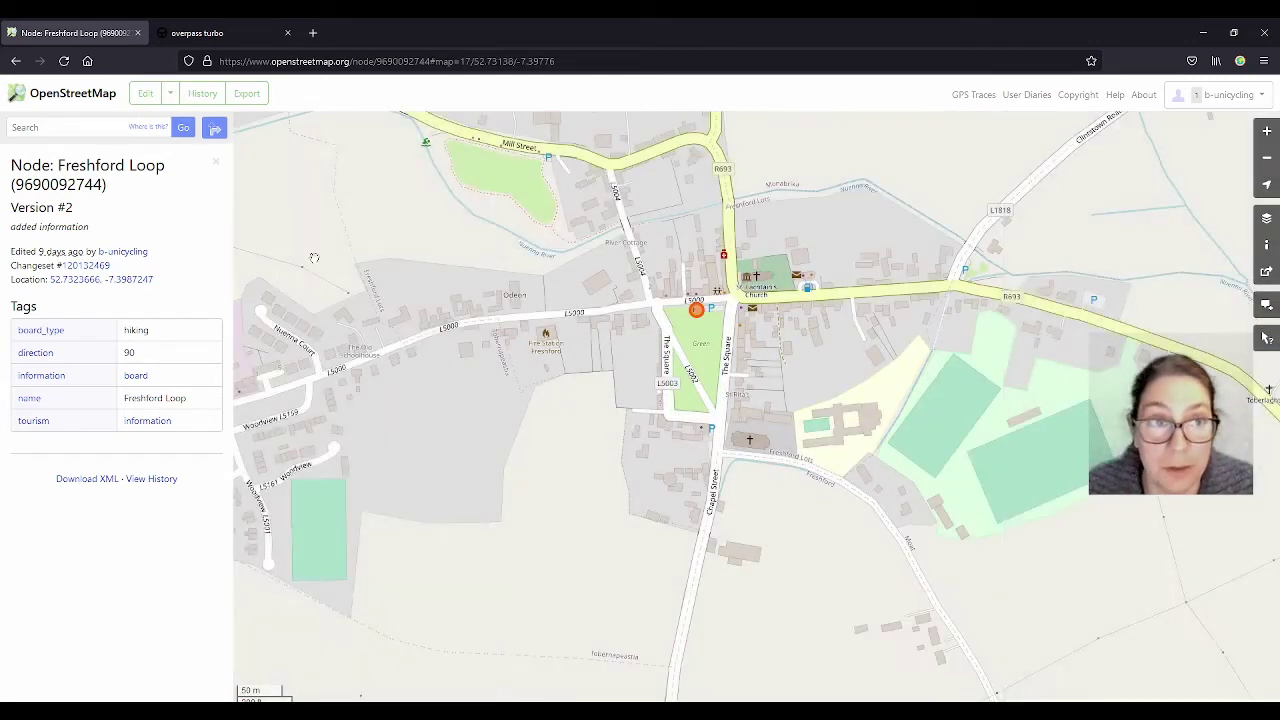
Switch to the overpass turbo browser tab
{"action": "key", "text": "ctrl+Tab"}
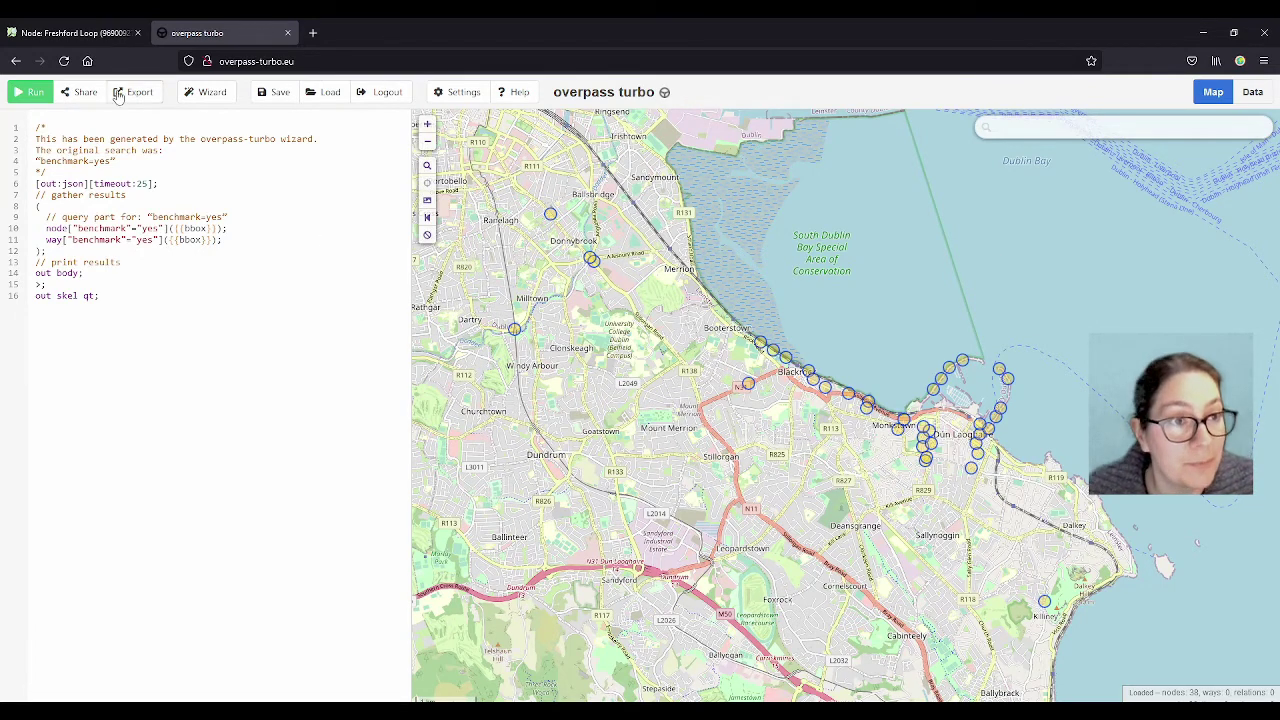
{"action": "left_click", "coordinate": [209, 95]}
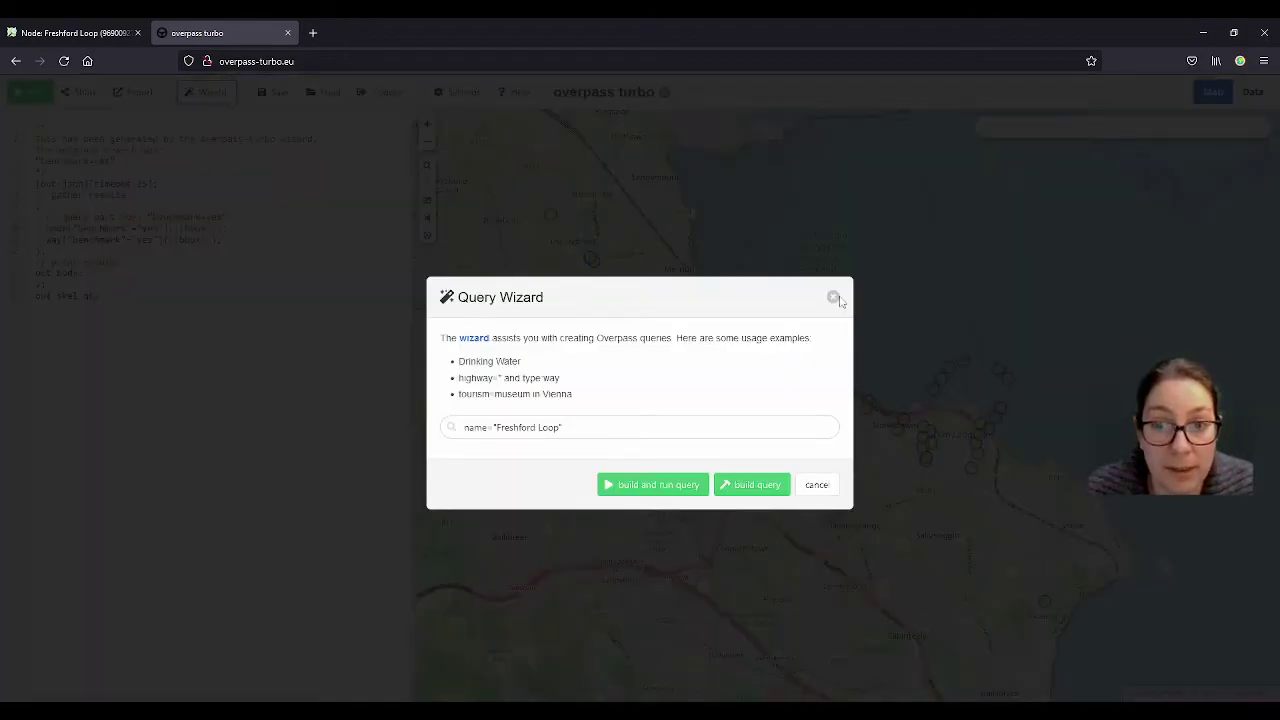
{"action": "left_click", "coordinate": [834, 298]}
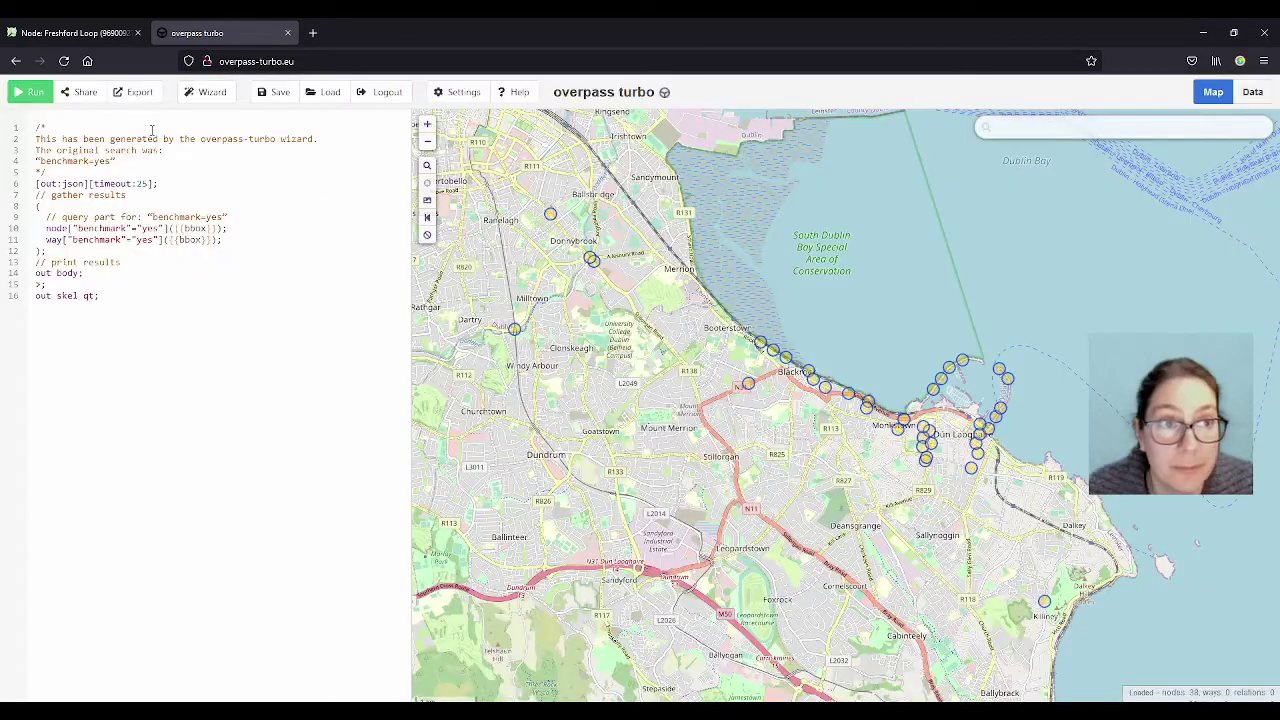
{"action": "left_click", "coordinate": [212, 92]}
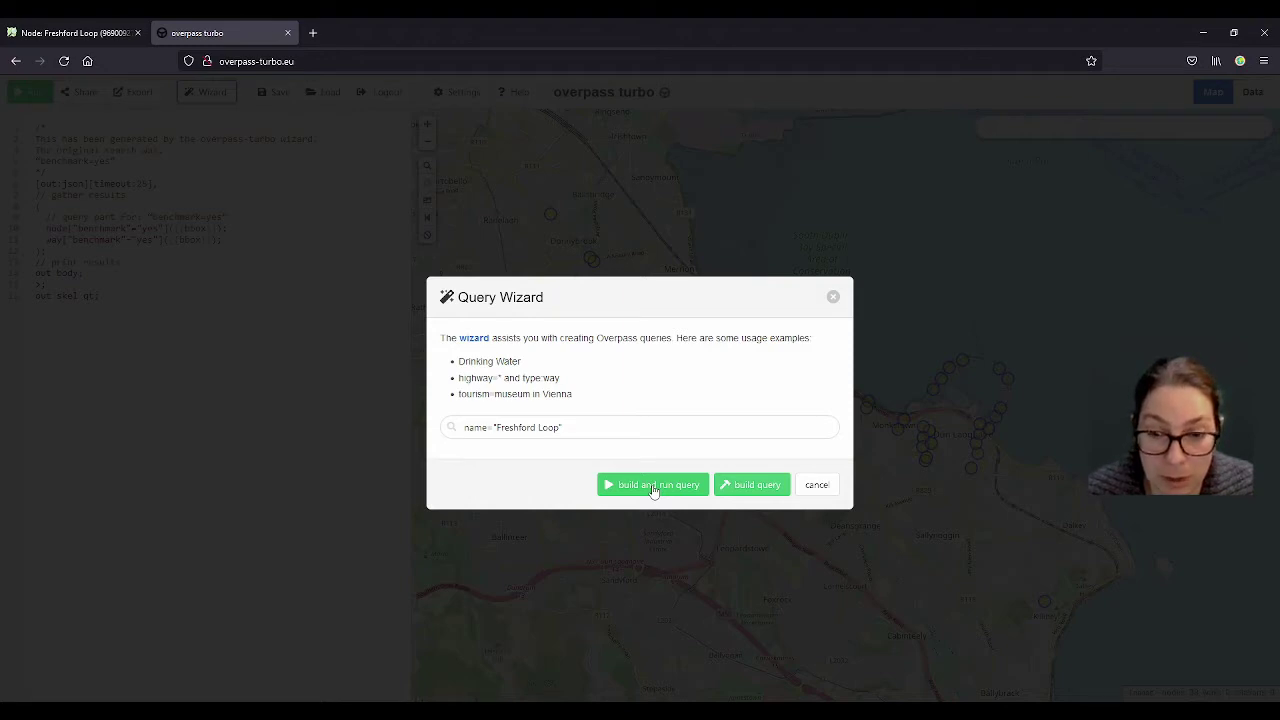
{"action": "left_click", "coordinate": [835, 299]}
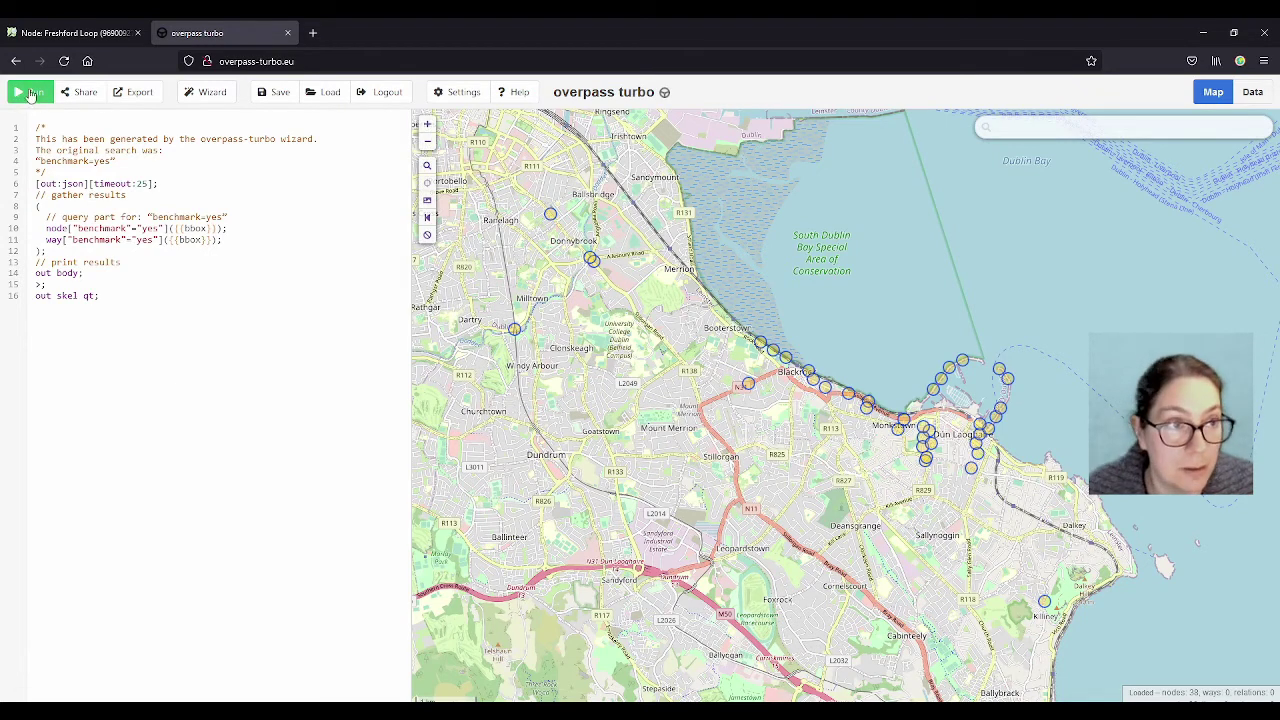
Build the wizard query name="Freshford Loop" and run it over the area around Freshford
{"action": "left_click", "coordinate": [207, 92]}
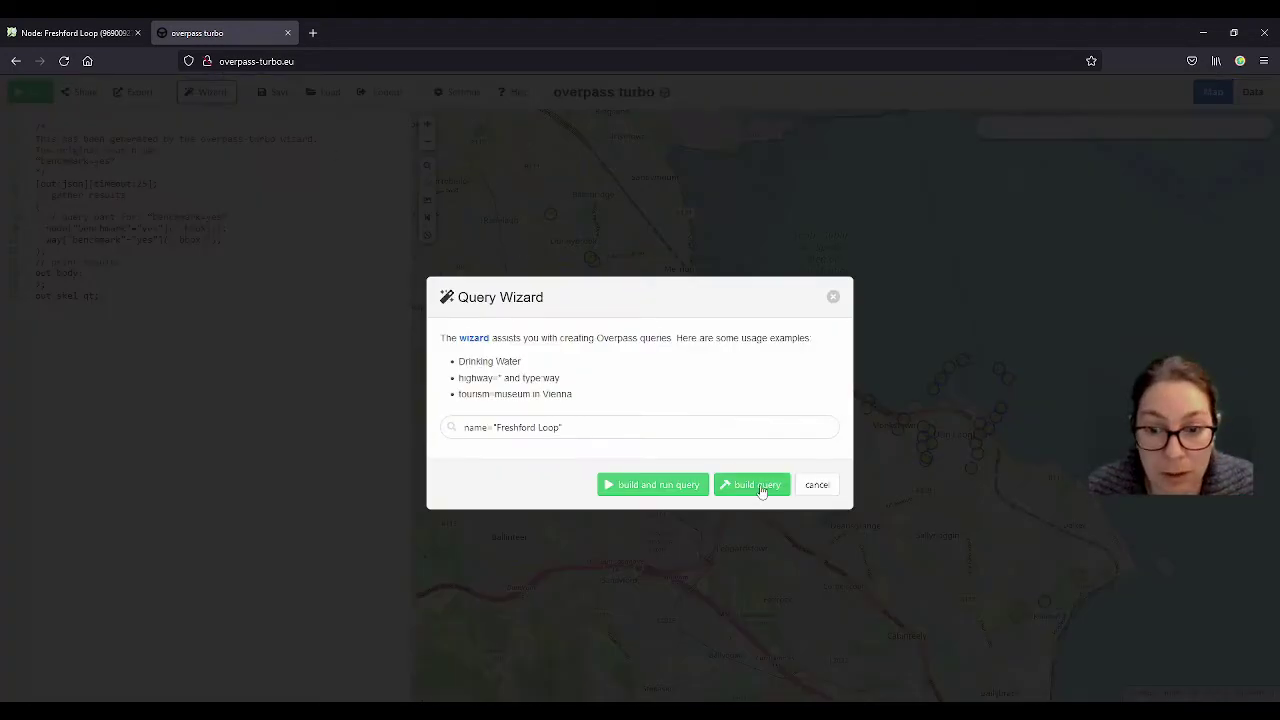
{"action": "left_click", "coordinate": [752, 485]}
{"action": "scroll", "coordinate": [888, 292], "scroll_direction": "down", "scroll_amount": 3}
{"action": "left_click_drag", "start_coordinate": [584, 628], "coordinate": [848, 254]}
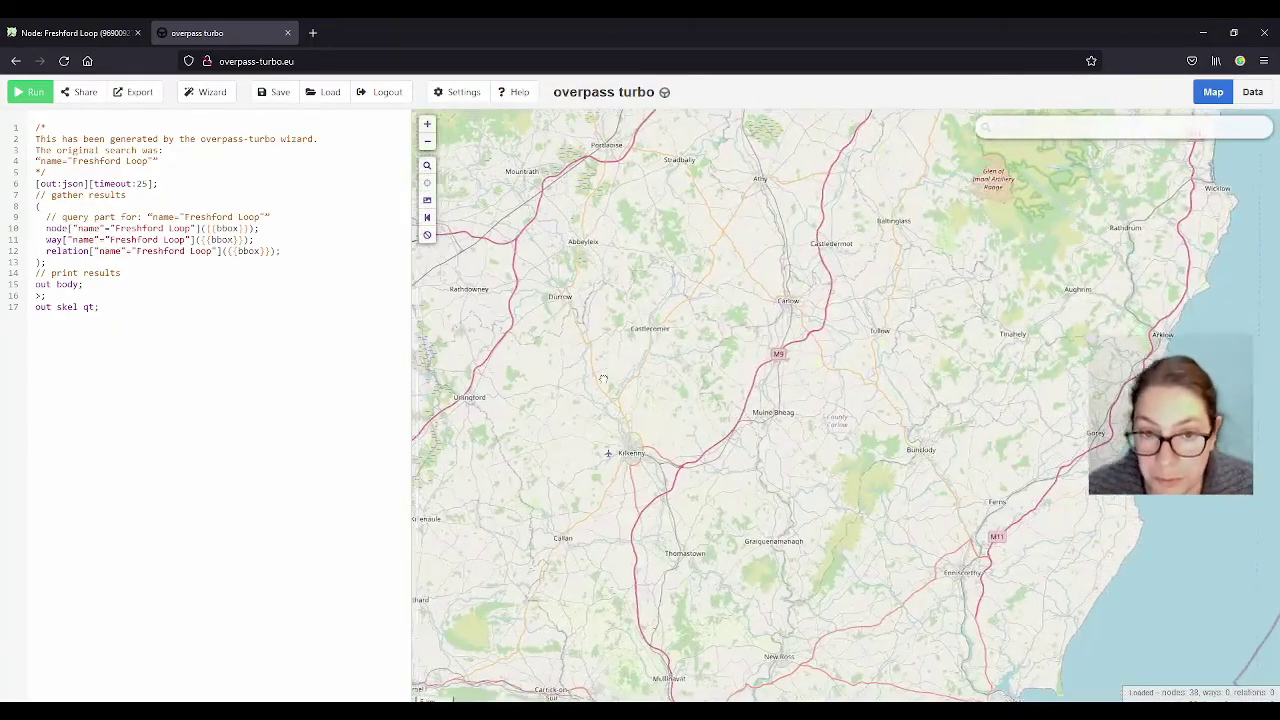
{"action": "scroll", "coordinate": [703, 400], "scroll_direction": "up", "scroll_amount": 3}
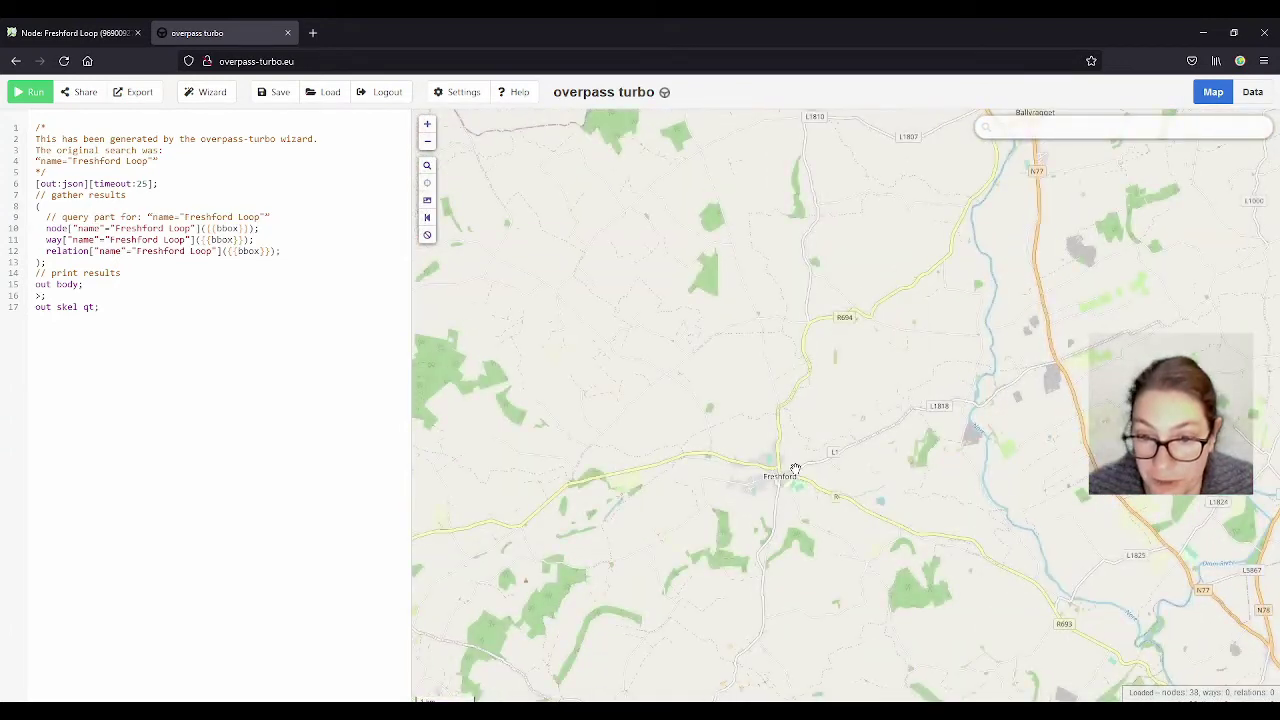
{"action": "scroll", "coordinate": [780, 480], "scroll_direction": "up", "scroll_amount": 2}
{"action": "left_click_drag", "start_coordinate": [805, 406], "coordinate": [804, 424]}
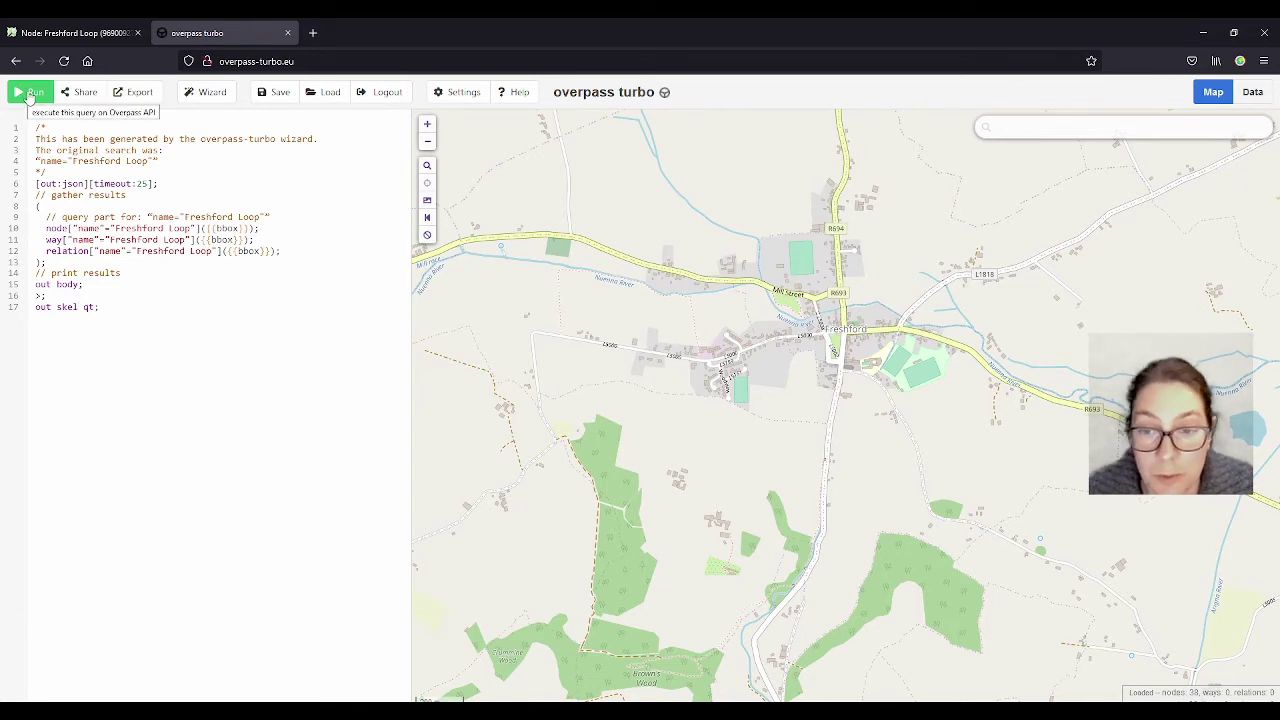
{"action": "left_click", "coordinate": [30, 93]}
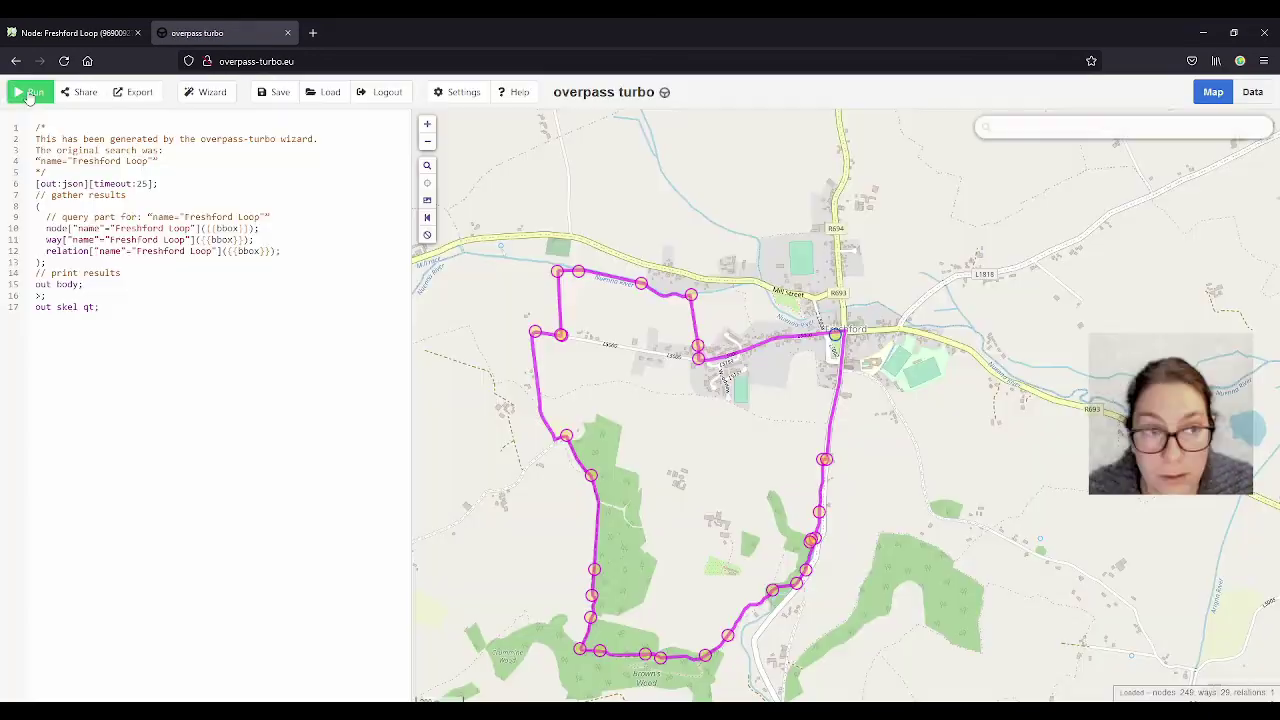
Examine the Freshford Loop route and its marker nodes near the stile at the edge of the wood in Upperwood Demesne
{"action": "left_click_drag", "start_coordinate": [912, 490], "coordinate": [932, 469]}
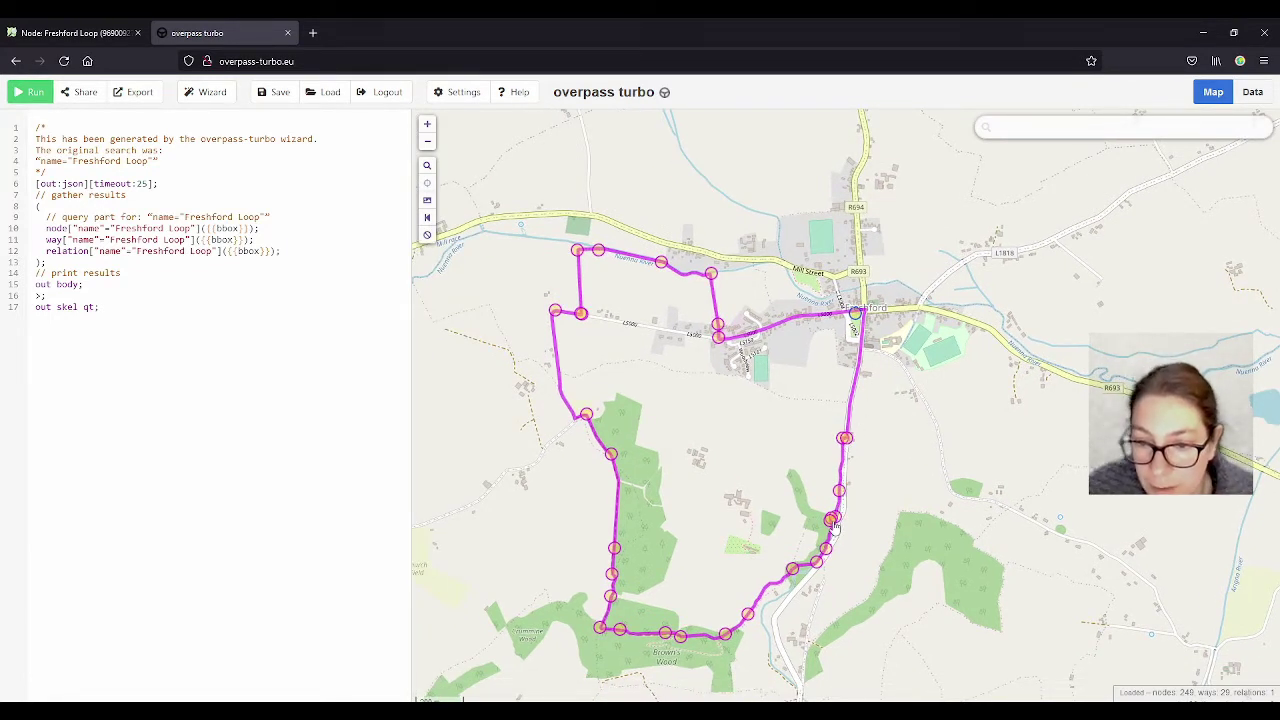
{"action": "scroll", "coordinate": [840, 515], "scroll_direction": "up", "scroll_amount": 3}
{"action": "scroll", "coordinate": [838, 500], "scroll_direction": "up", "scroll_amount": 1}
{"action": "scroll", "coordinate": [840, 495], "scroll_direction": "down", "scroll_amount": 2}
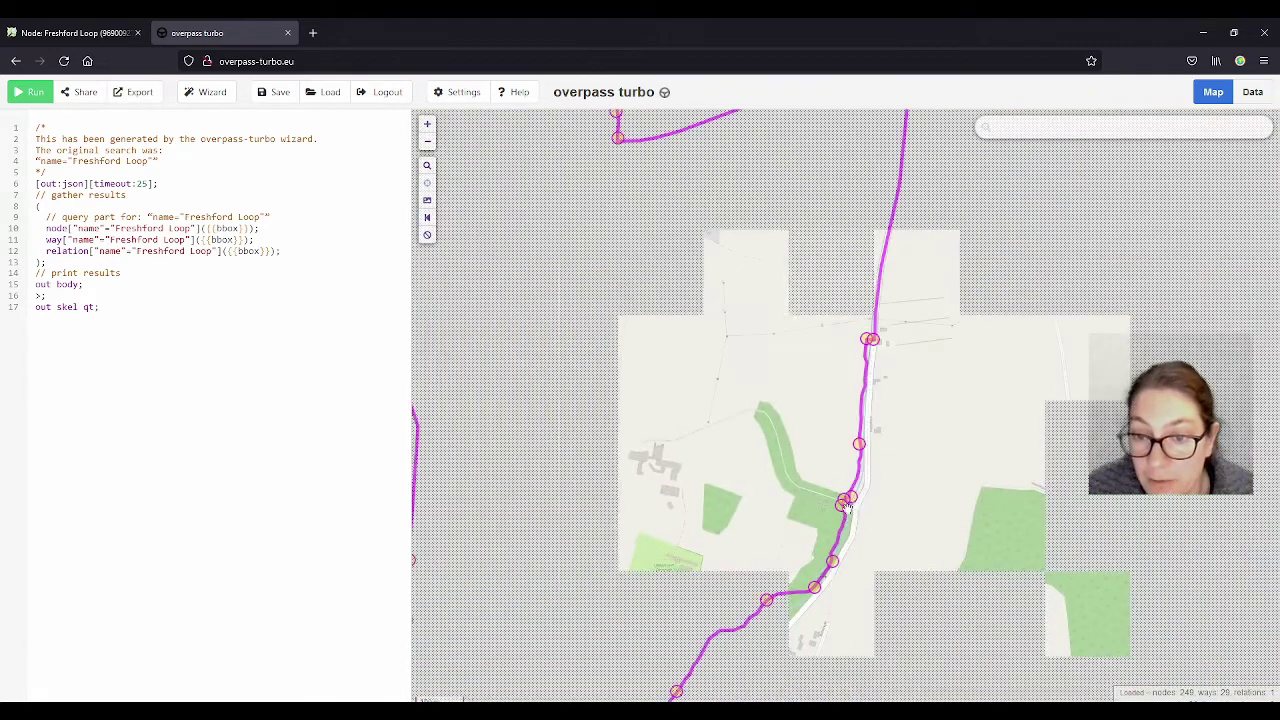
{"action": "scroll", "coordinate": [848, 503], "scroll_direction": "up", "scroll_amount": 4}
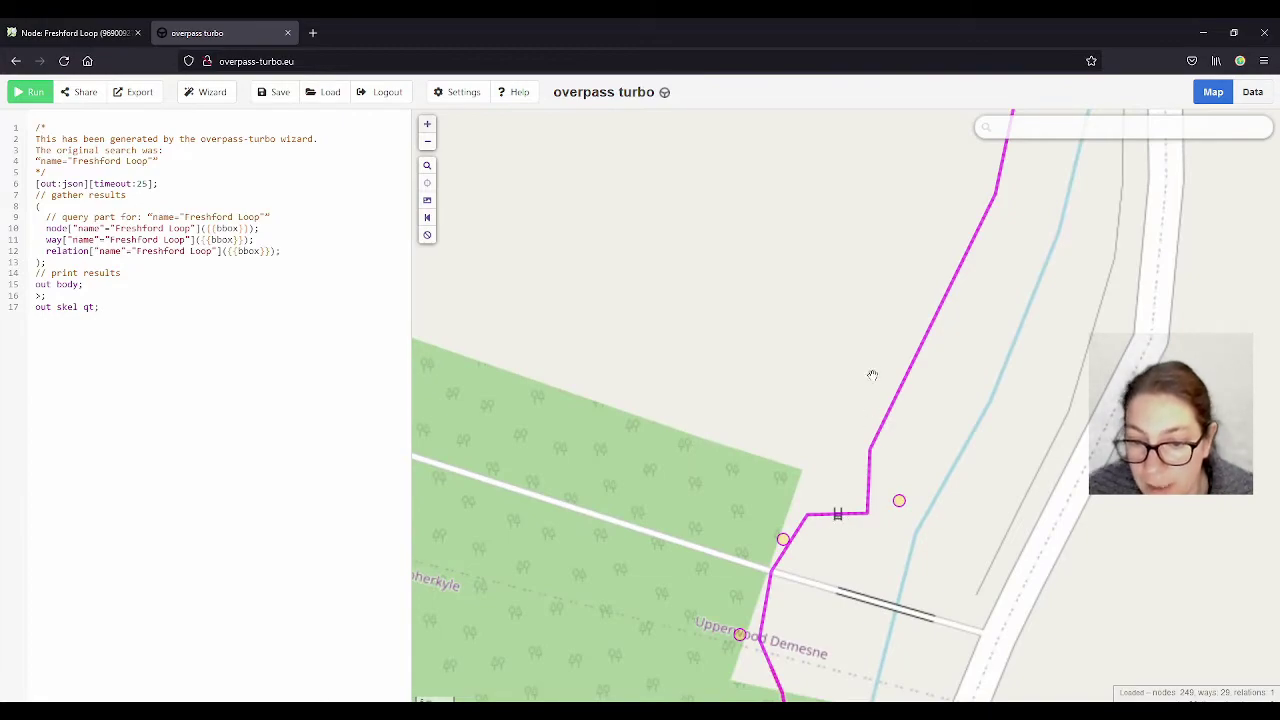
{"action": "scroll", "coordinate": [871, 380], "scroll_direction": "down", "scroll_amount": 2}
{"action": "scroll", "coordinate": [874, 367], "scroll_direction": "down", "scroll_amount": 3}
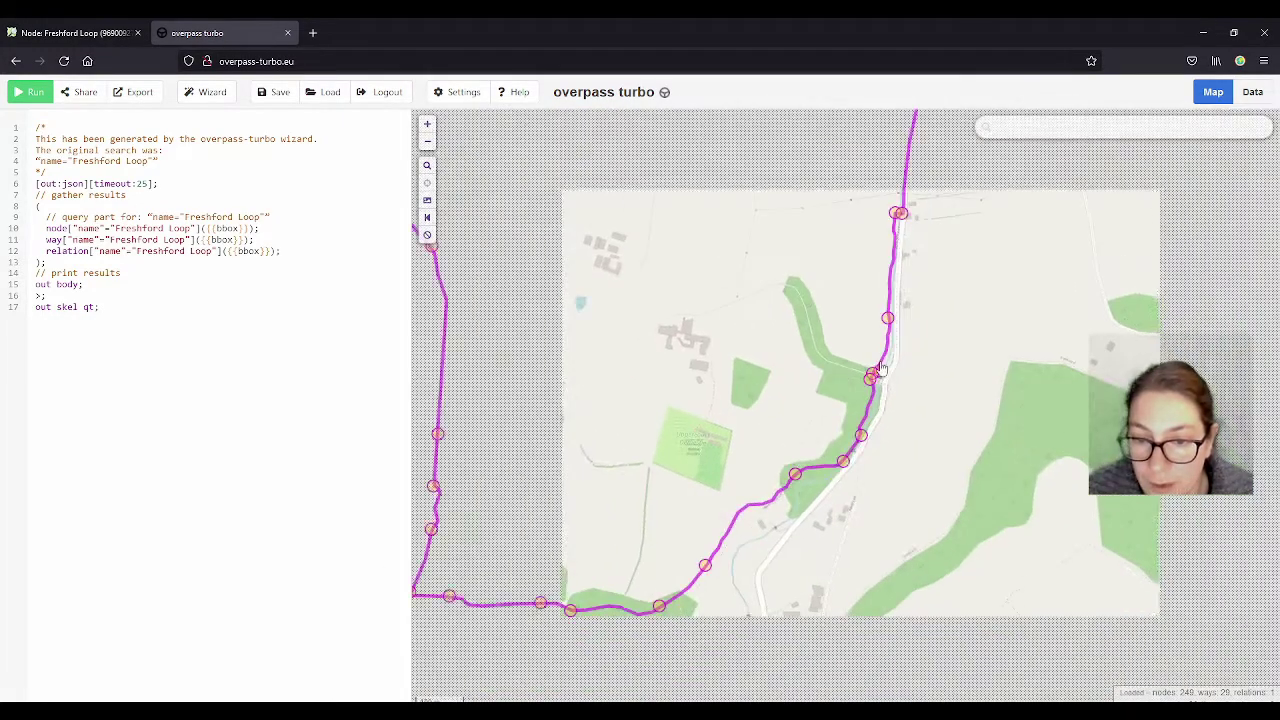
Examine the loop's mapped markers, benches and picnic tables through the riverside wood, and the area towards Uppercourt Demesne Walled Garden
{"action": "scroll", "coordinate": [855, 460], "scroll_direction": "up", "scroll_amount": 3}
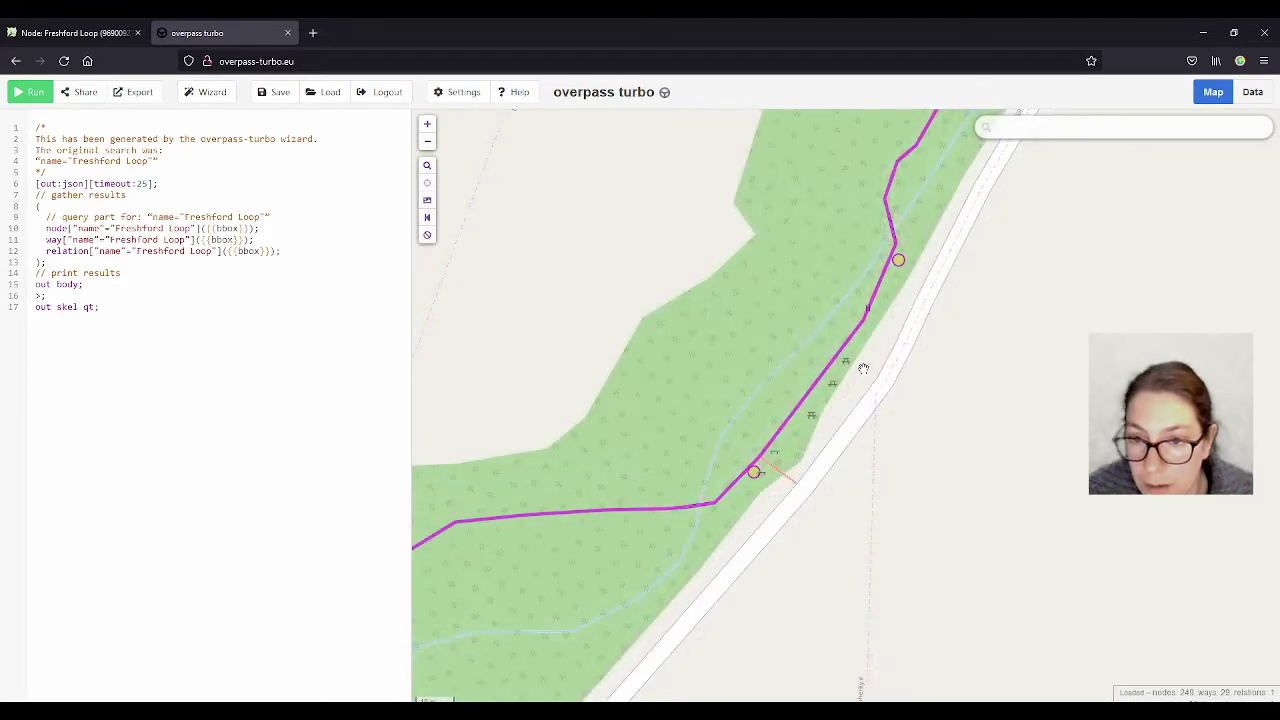
{"action": "scroll", "coordinate": [869, 369], "scroll_direction": "up", "scroll_amount": 1}
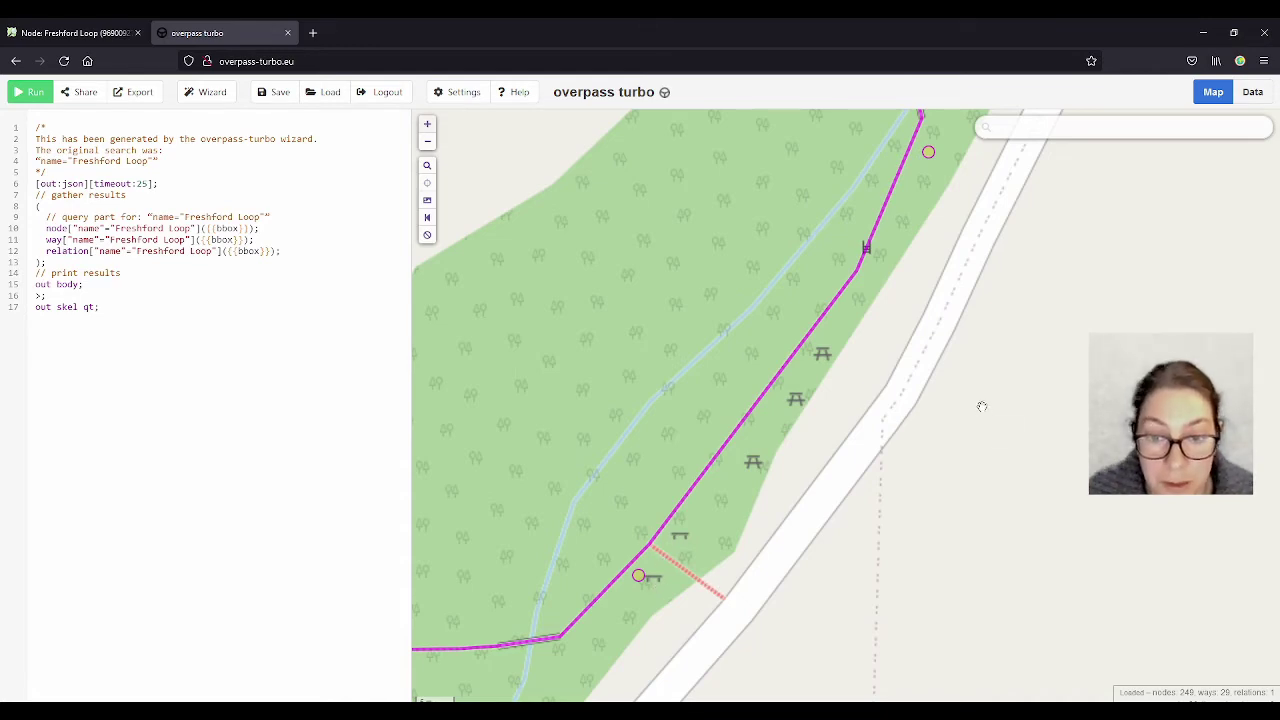
{"action": "scroll", "coordinate": [983, 408], "scroll_direction": "down", "scroll_amount": 2}
{"action": "scroll", "coordinate": [945, 322], "scroll_direction": "up", "scroll_amount": 1}
{"action": "scroll", "coordinate": [945, 322], "scroll_direction": "up", "scroll_amount": 1}
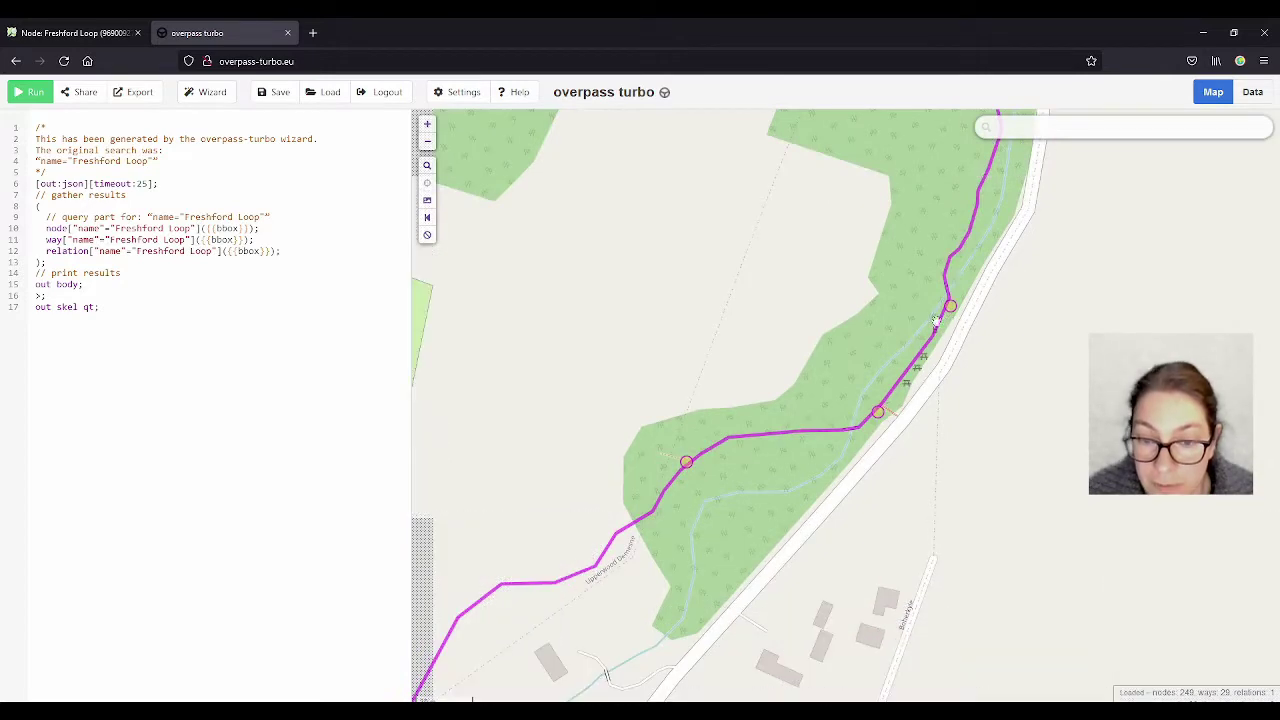
{"action": "scroll", "coordinate": [678, 461], "scroll_direction": "up", "scroll_amount": 1}
{"action": "scroll", "coordinate": [830, 382], "scroll_direction": "down", "scroll_amount": 4}
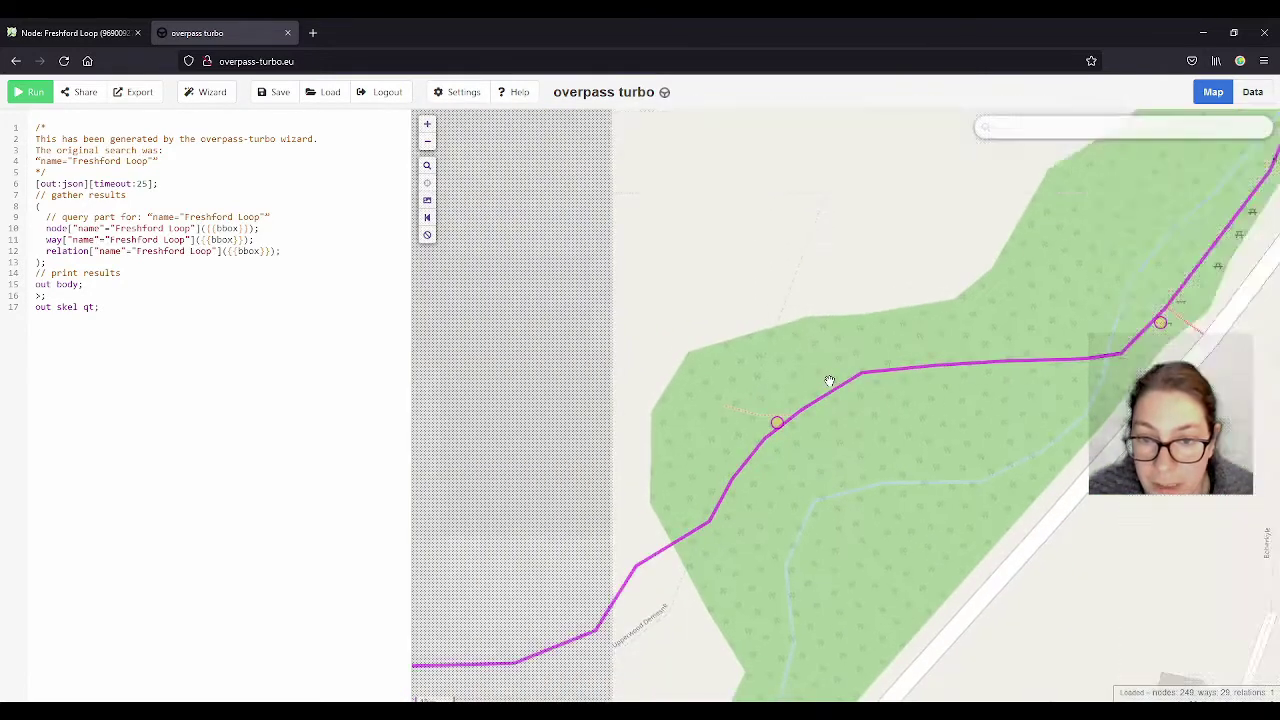
{"action": "scroll", "coordinate": [727, 338], "scroll_direction": "up", "scroll_amount": 2}
{"action": "left_click_drag", "start_coordinate": [727, 338], "coordinate": [800, 404]}
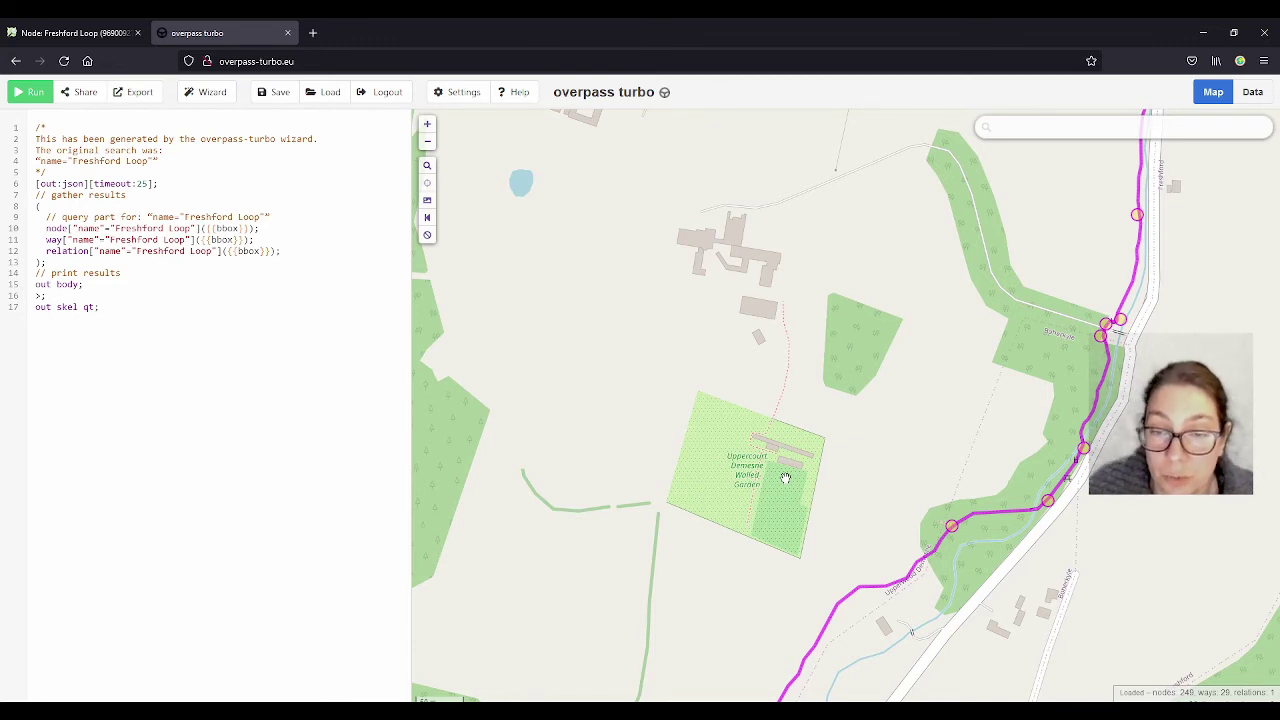
Examine the Freshford Loop around Uppercourt Demesne Walled Garden and along its southern and western stretches
{"action": "left_click_drag", "start_coordinate": [693, 211], "coordinate": [709, 303]}
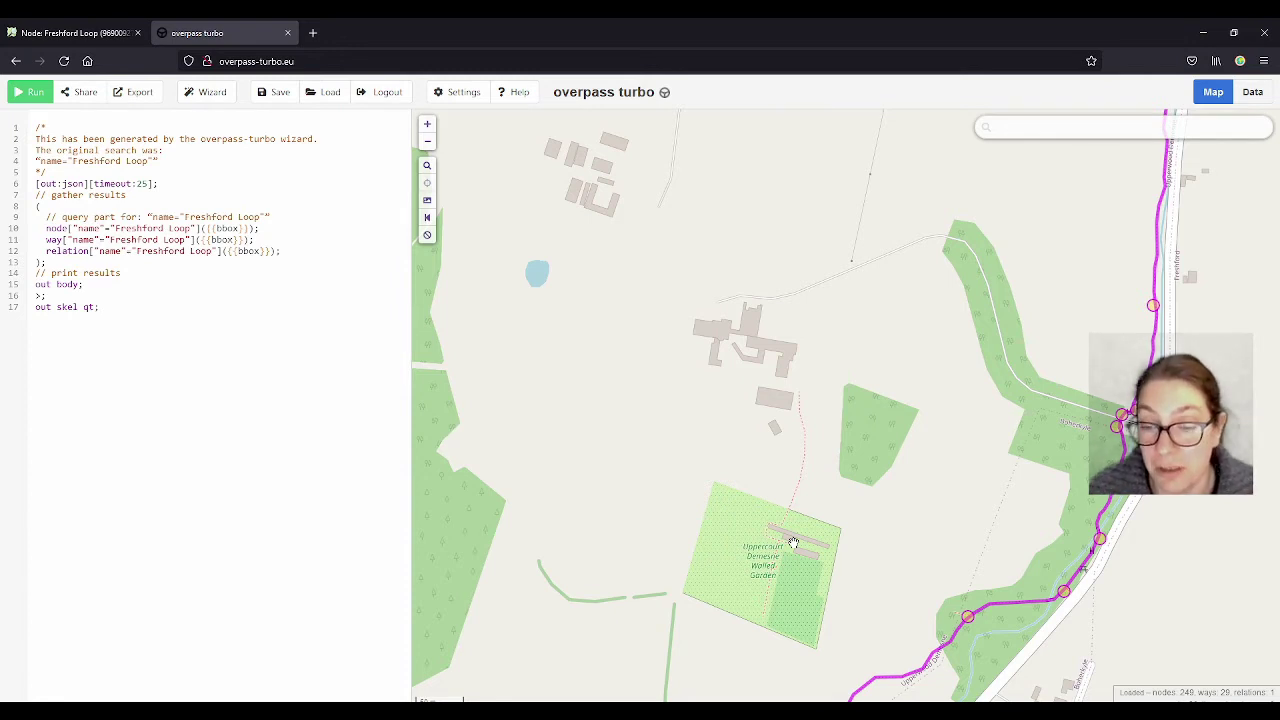
{"action": "left_click_drag", "start_coordinate": [790, 648], "coordinate": [788, 523]}
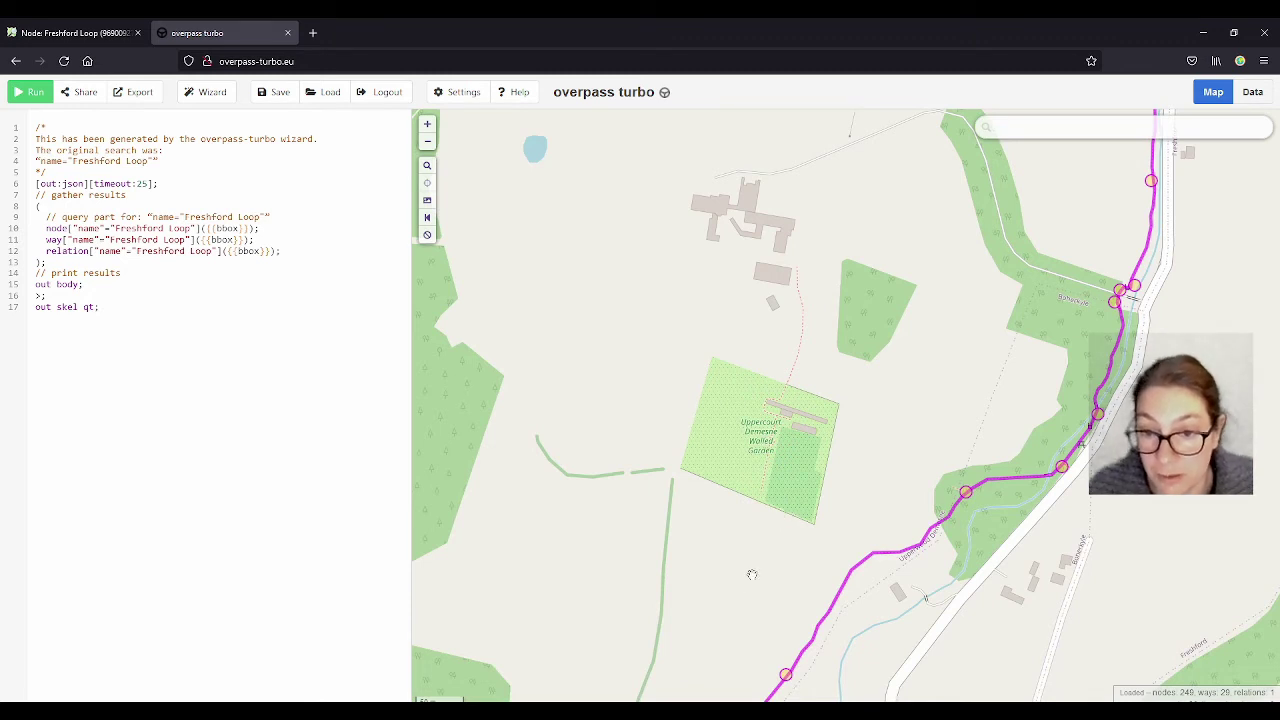
{"action": "left_click_drag", "start_coordinate": [802, 590], "coordinate": [832, 494]}
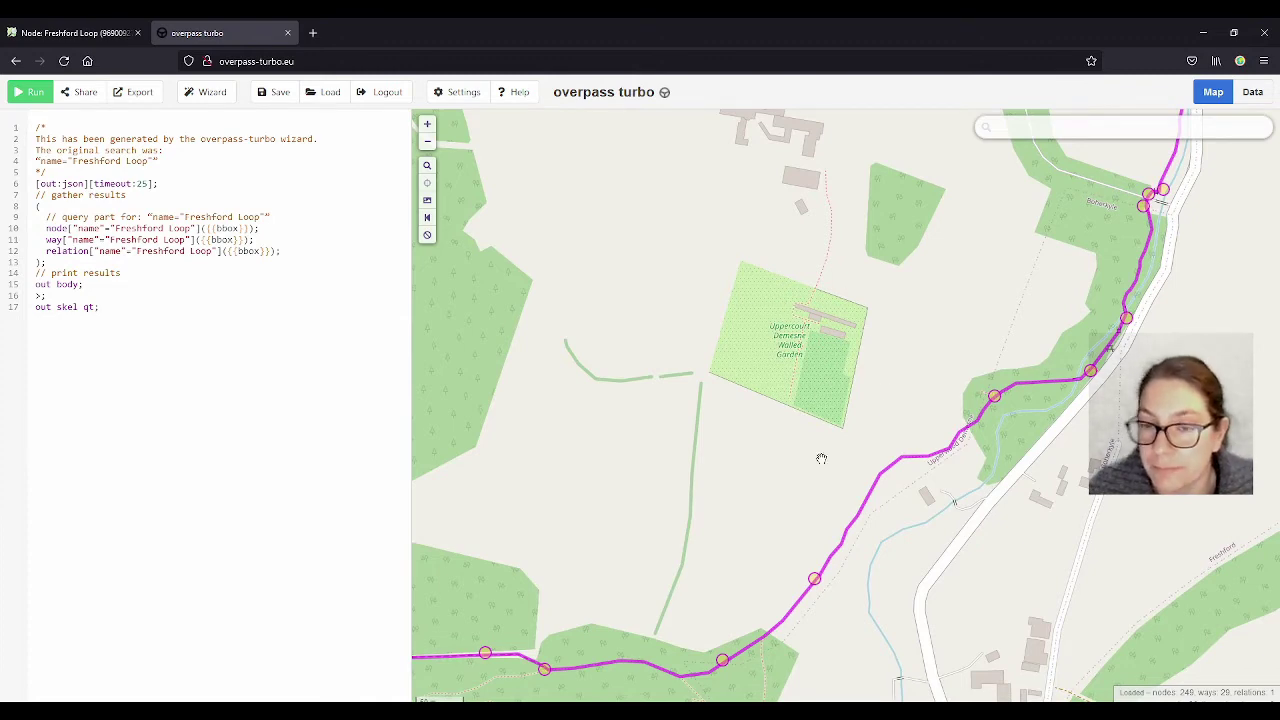
{"action": "left_click_drag", "start_coordinate": [620, 552], "coordinate": [913, 429]}
{"action": "left_click_drag", "start_coordinate": [663, 315], "coordinate": [771, 586]}
{"action": "scroll", "coordinate": [771, 586], "scroll_direction": "down", "scroll_amount": 1}
{"action": "left_click_drag", "start_coordinate": [769, 301], "coordinate": [719, 497]}
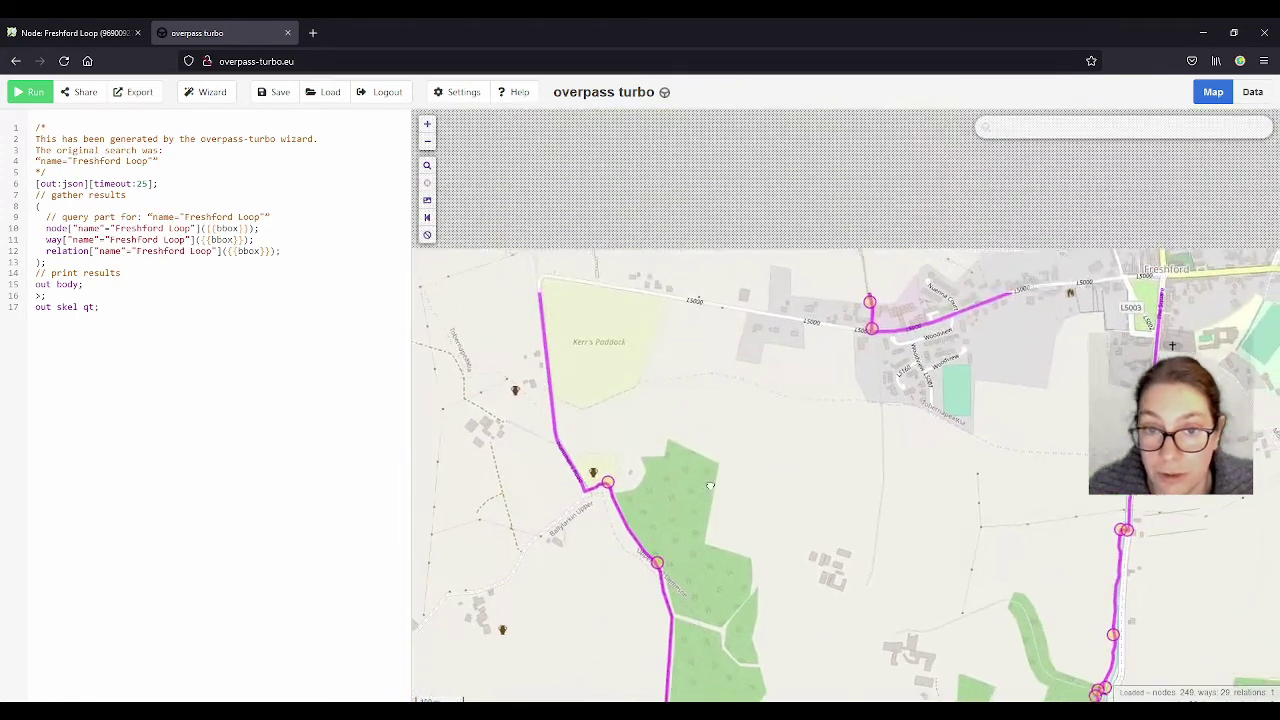
Examine the loop and its markers from The Rath past Kerr's Paddock and the riverside stretch, then back into Freshford village
{"action": "scroll", "coordinate": [621, 464], "scroll_direction": "up", "scroll_amount": 3}
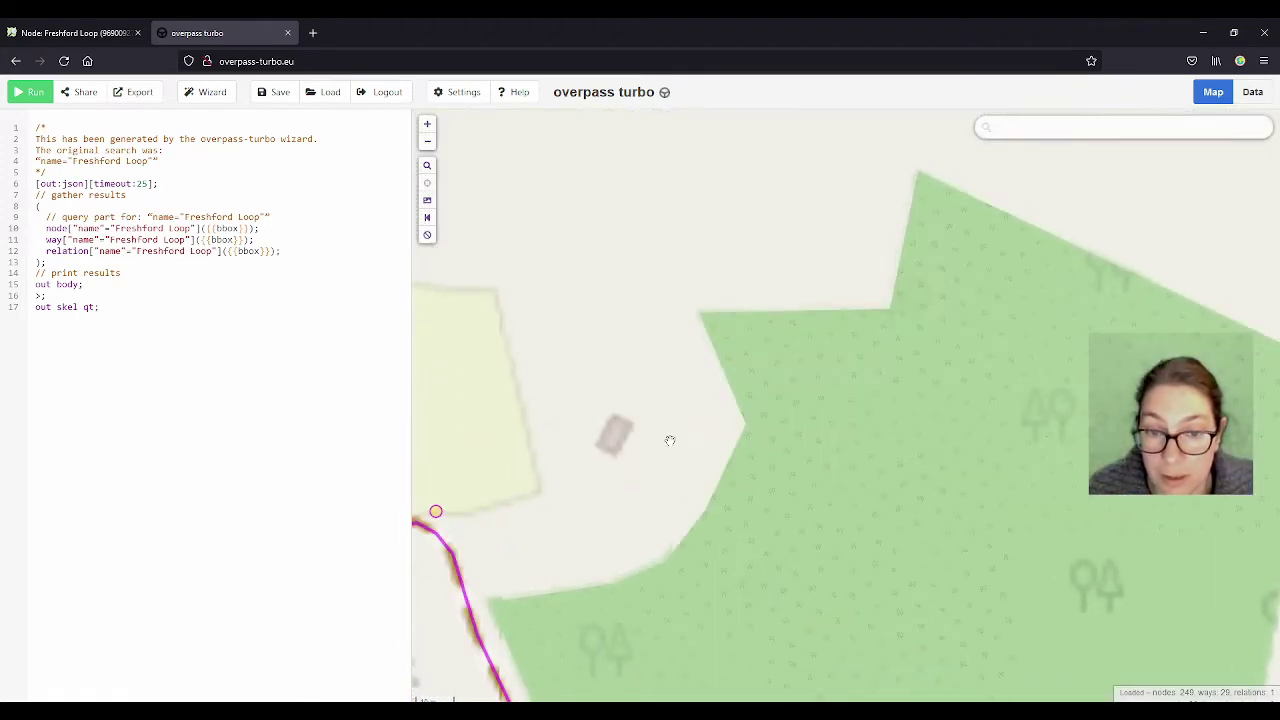
{"action": "left_click_drag", "start_coordinate": [669, 466], "coordinate": [750, 455]}
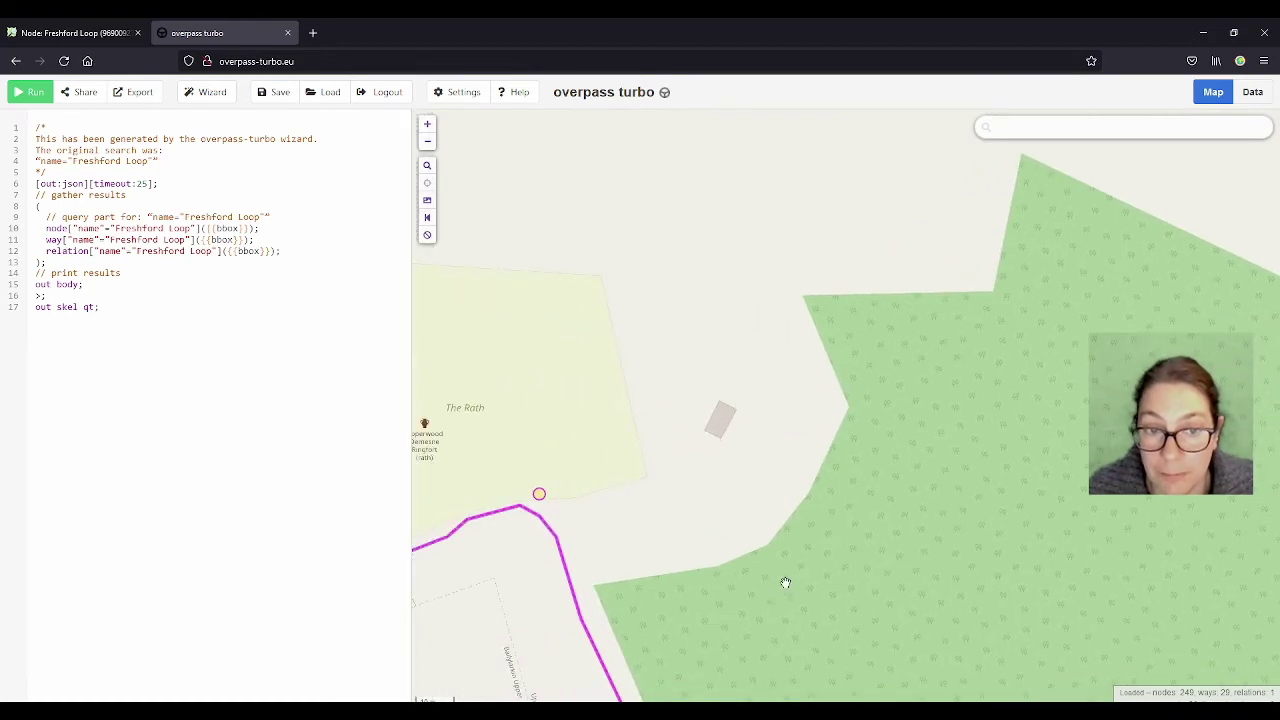
{"action": "scroll", "coordinate": [760, 578], "scroll_direction": "down", "scroll_amount": 2}
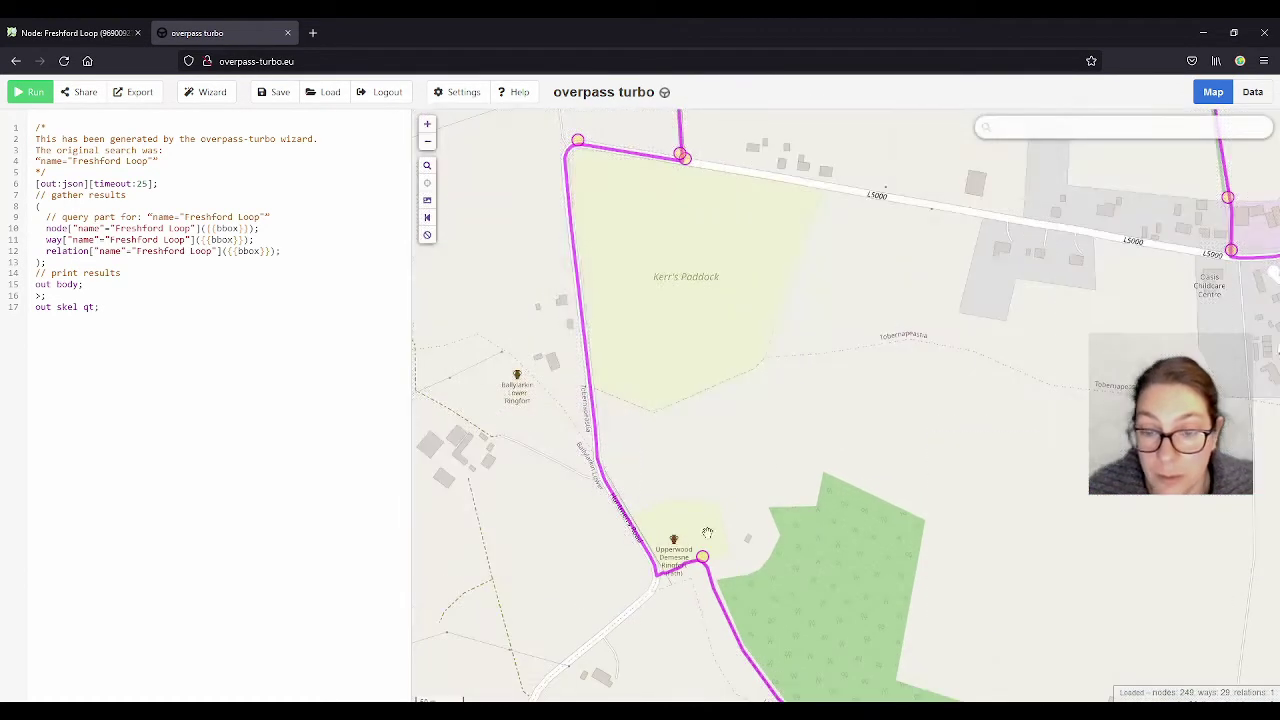
{"action": "left_click_drag", "start_coordinate": [717, 285], "coordinate": [670, 614]}
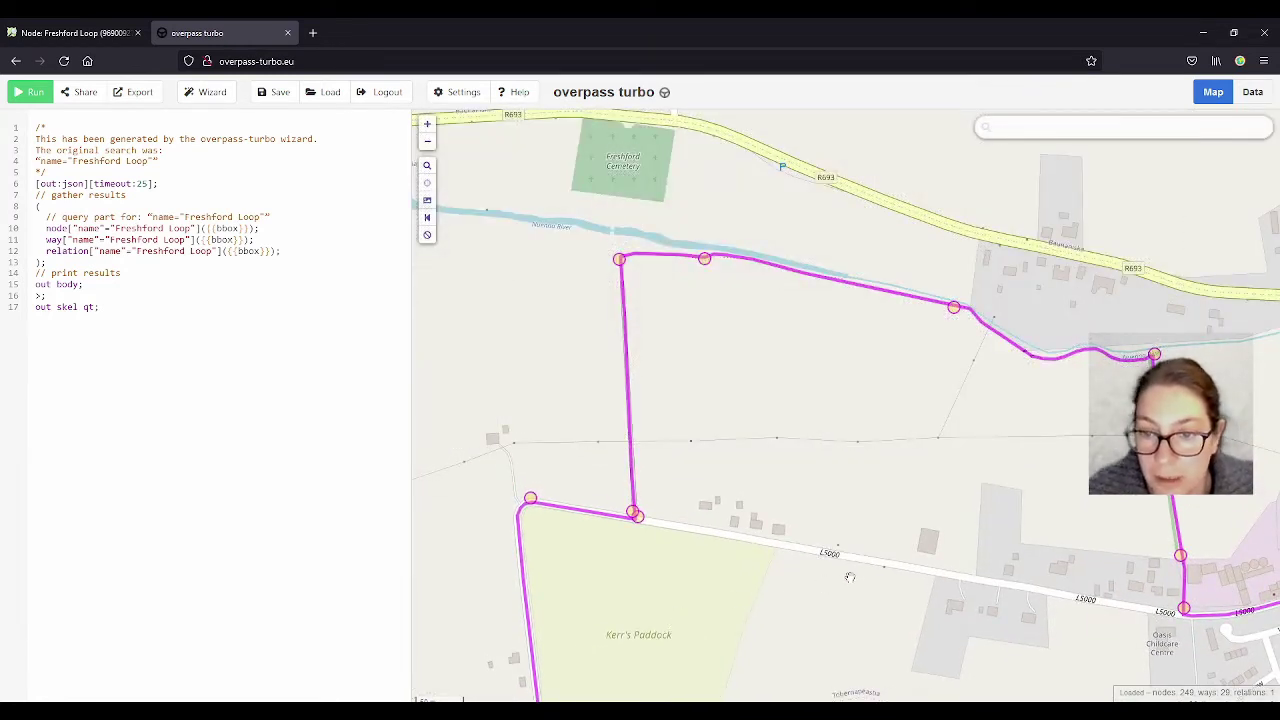
{"action": "left_click_drag", "start_coordinate": [853, 634], "coordinate": [841, 593]}
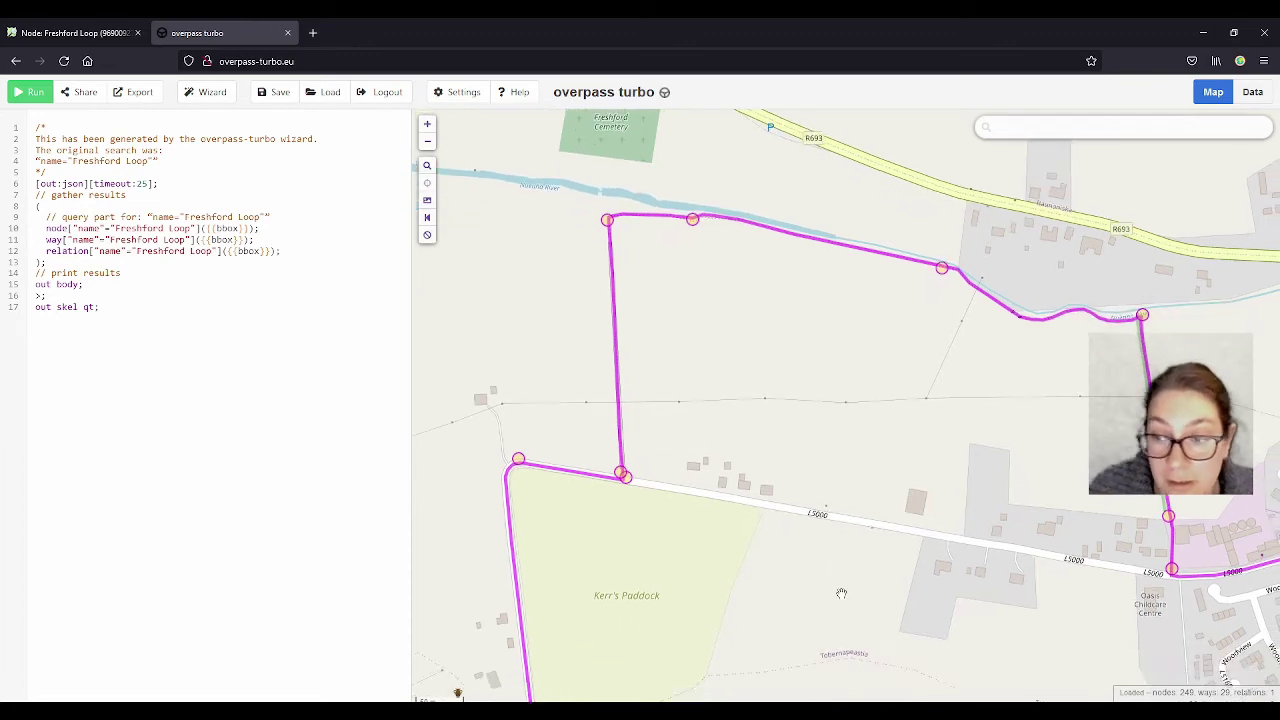
{"action": "left_click_drag", "start_coordinate": [904, 411], "coordinate": [516, 387]}
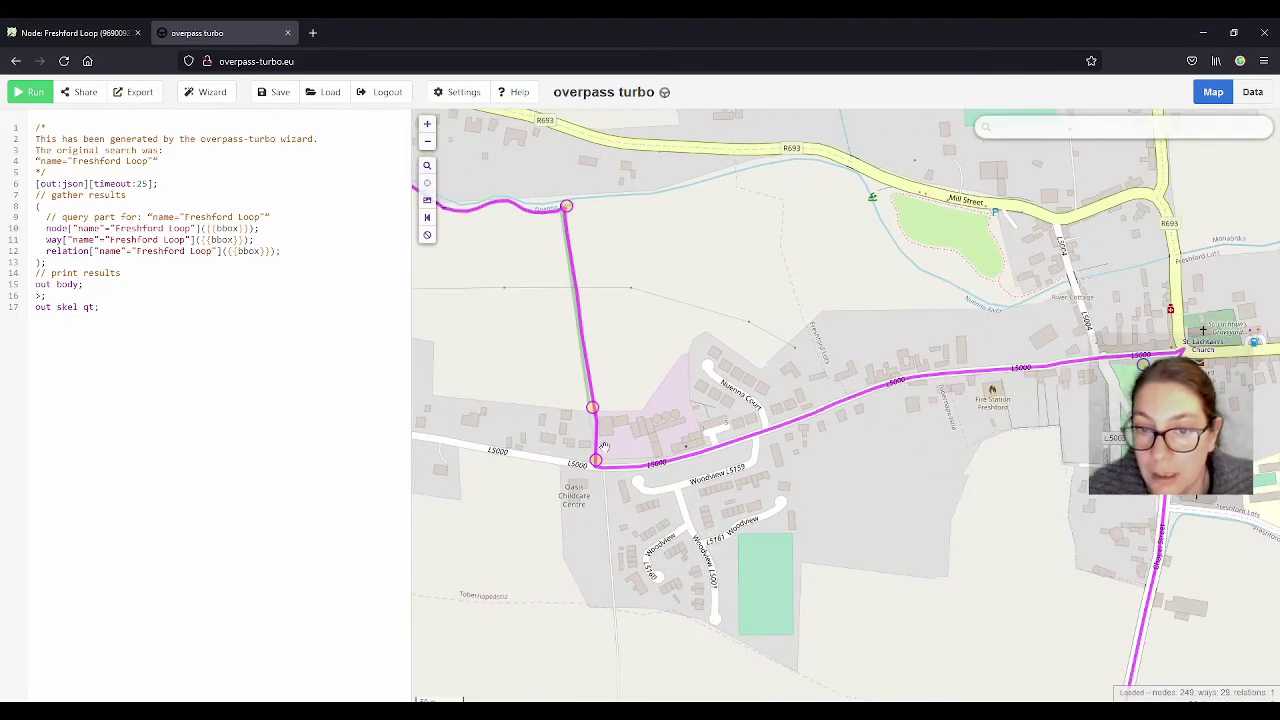
{"action": "left_click_drag", "start_coordinate": [1018, 444], "coordinate": [608, 460]}
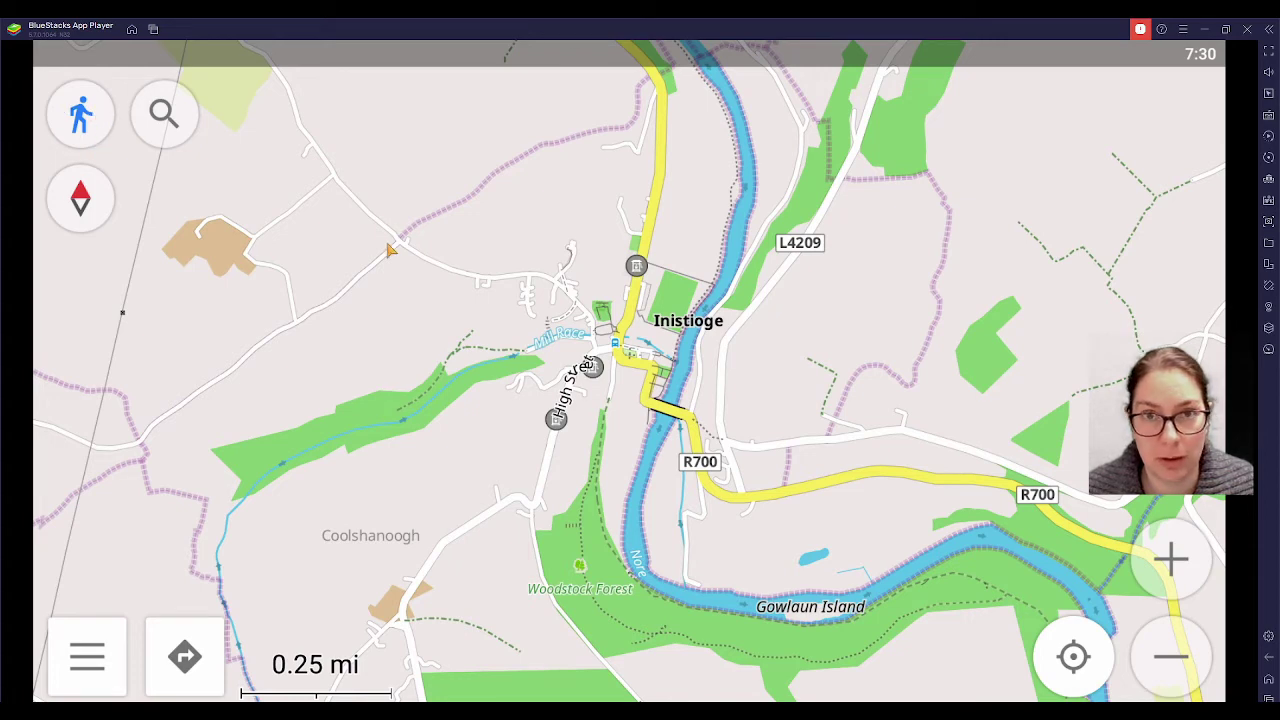
Enable the Hiking routes layer in the Walking profile's map configuration and return to the map
{"action": "left_click", "coordinate": [104, 658]}
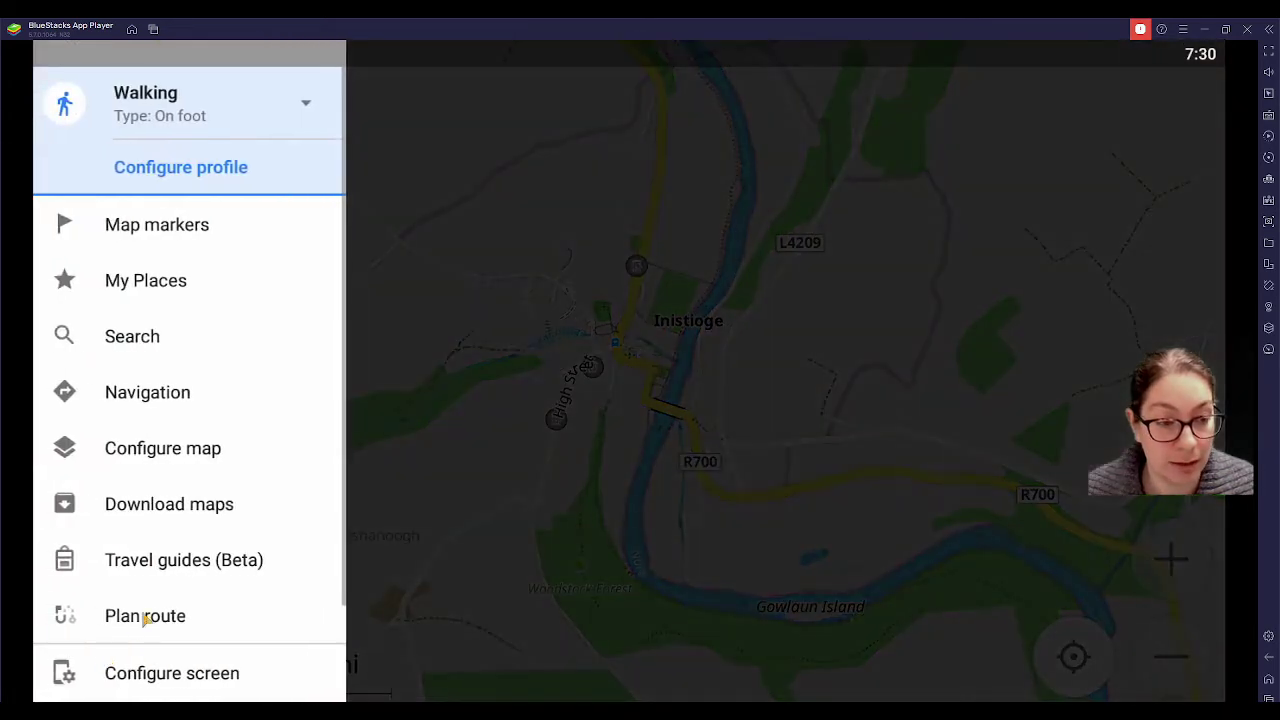
{"action": "left_click", "coordinate": [210, 455]}
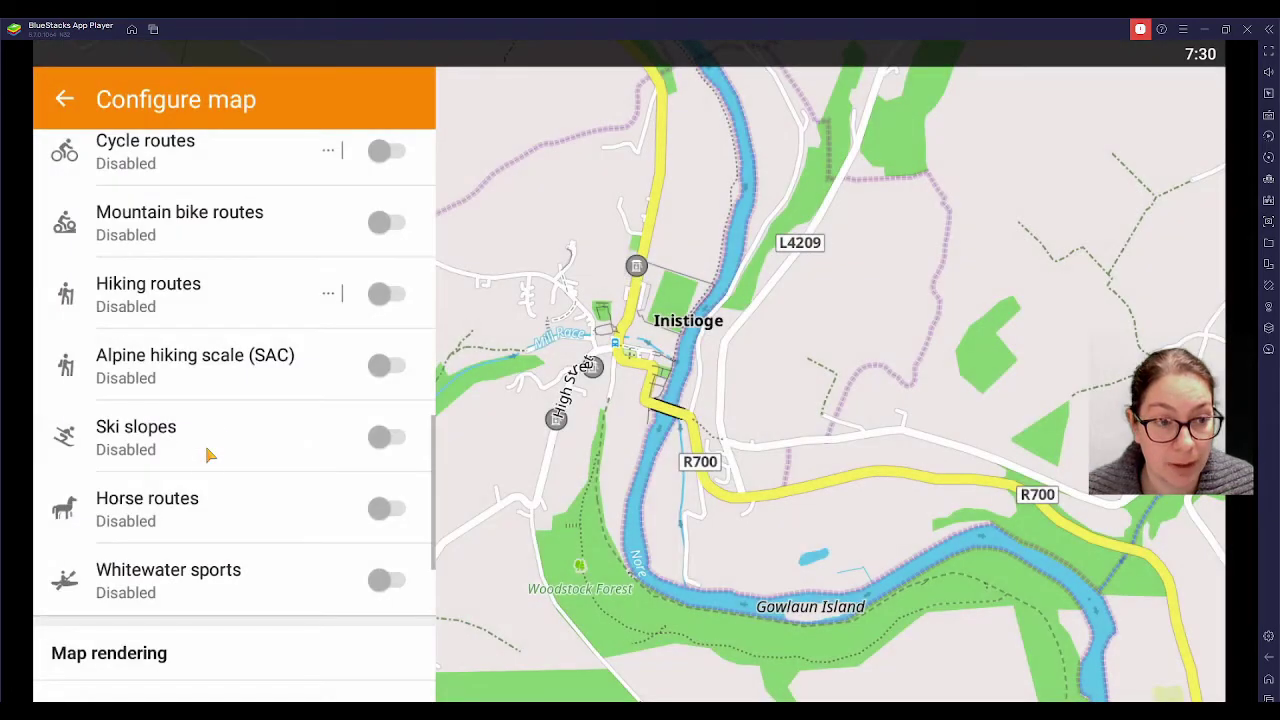
{"action": "scroll", "coordinate": [229, 418], "scroll_direction": "up", "scroll_amount": 1}
{"action": "scroll", "coordinate": [229, 418], "scroll_direction": "up", "scroll_amount": 10}
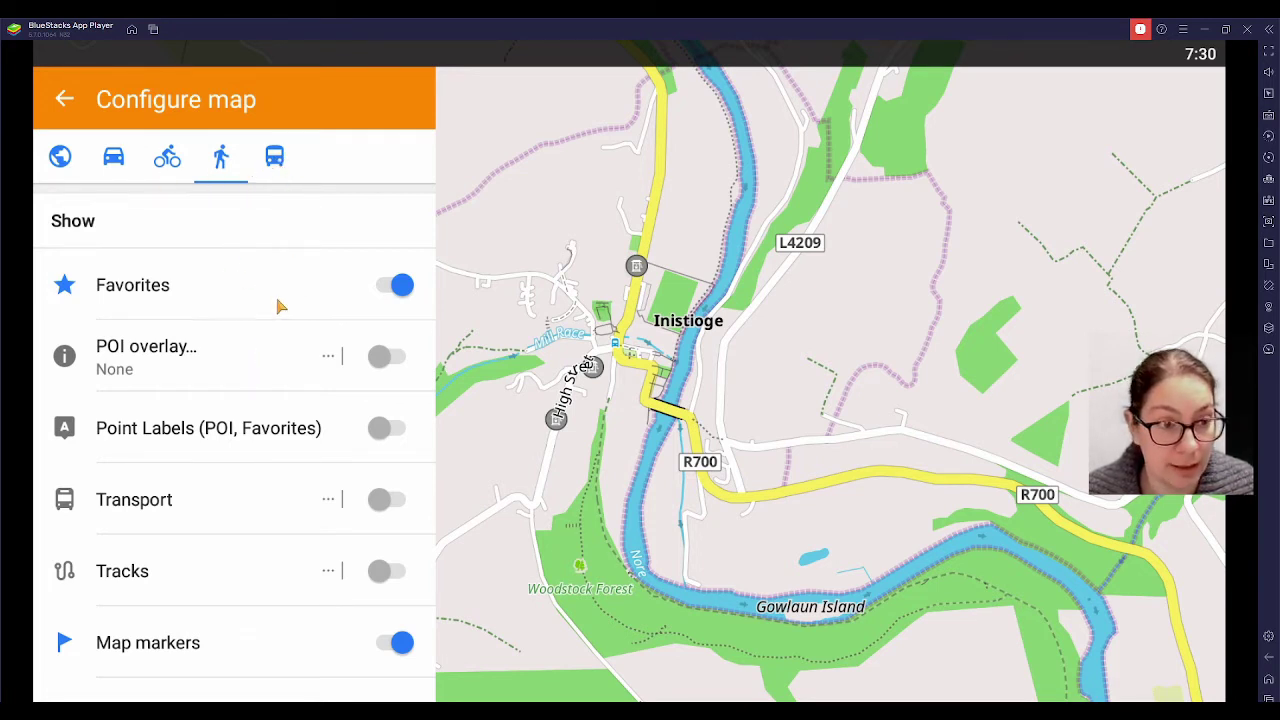
{"action": "scroll", "coordinate": [280, 307], "scroll_direction": "down", "scroll_amount": 10}
{"action": "scroll", "coordinate": [280, 305], "scroll_direction": "down", "scroll_amount": 10}
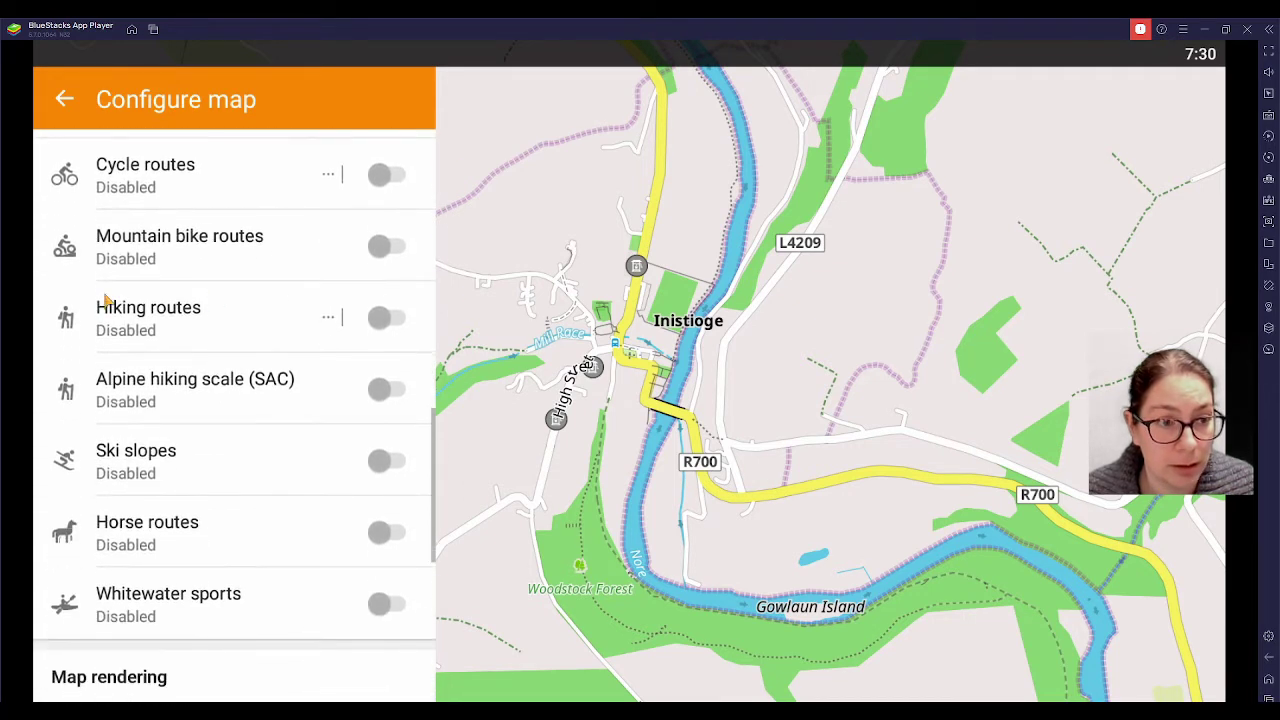
{"action": "scroll", "coordinate": [194, 320], "scroll_direction": "up", "scroll_amount": 3}
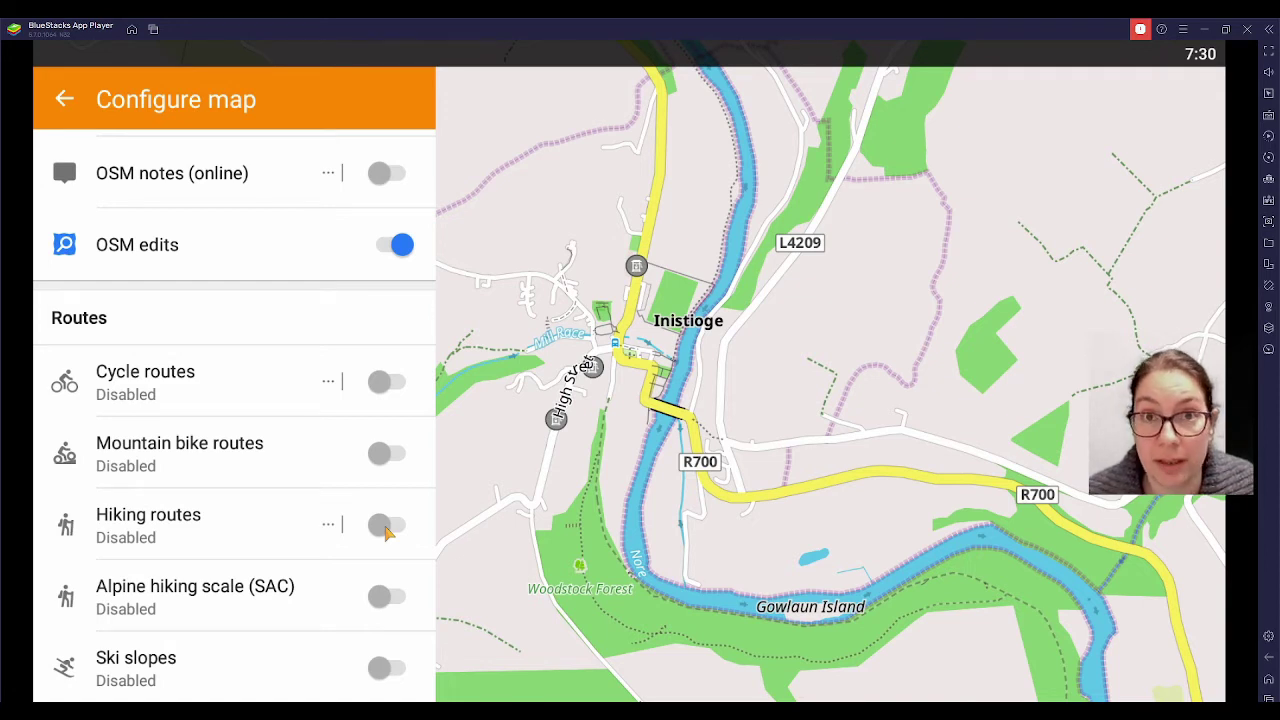
{"action": "left_click", "coordinate": [386, 528]}
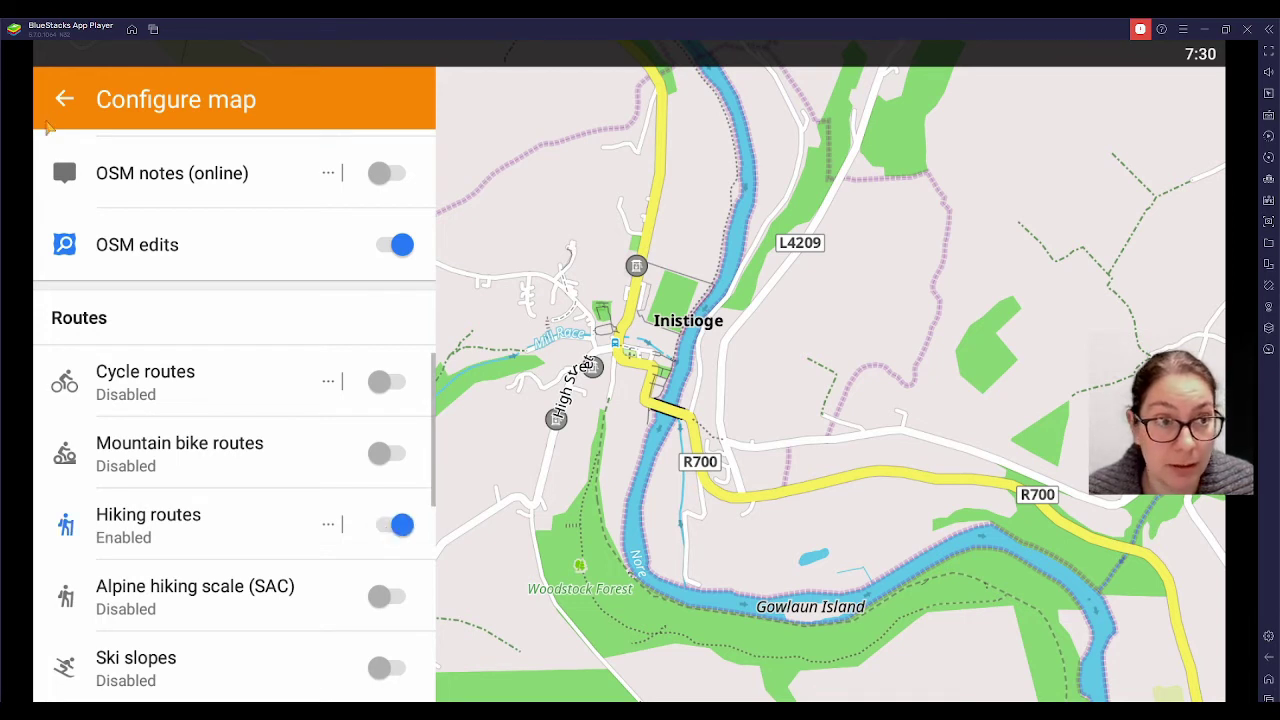
{"action": "left_click", "coordinate": [64, 101]}
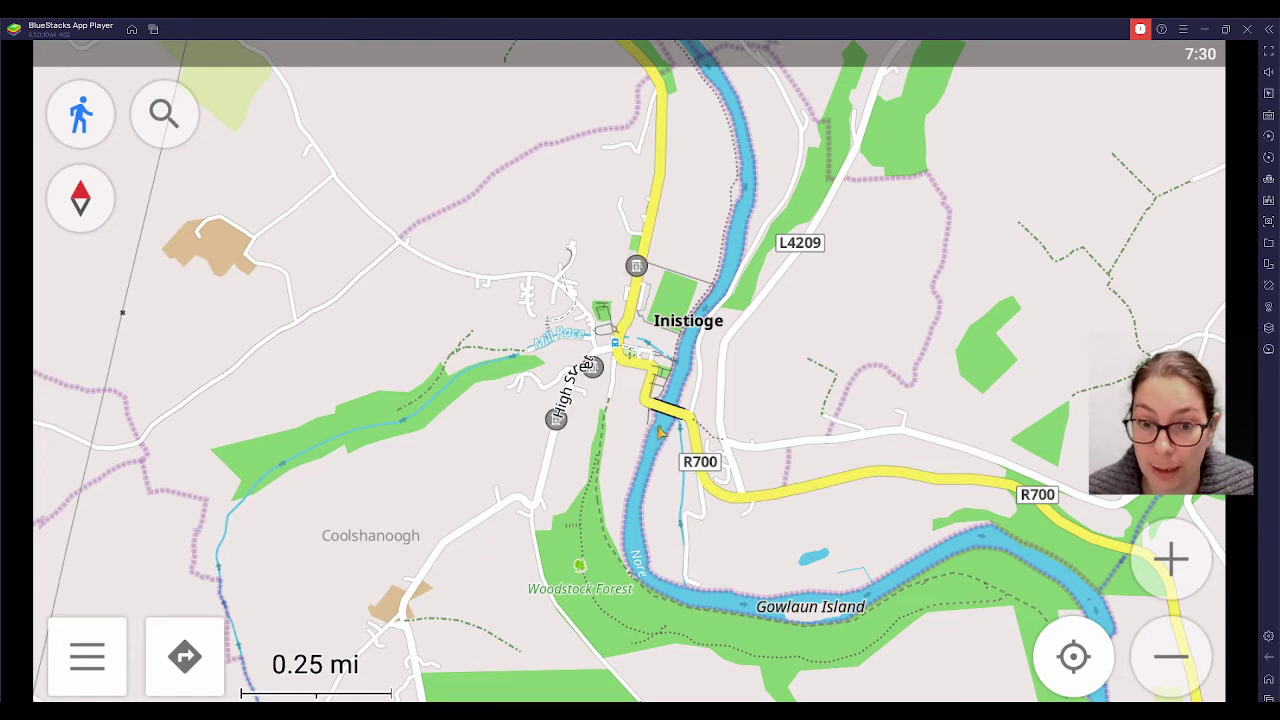
Examine the marked hiking routes around Inistioge, including Ladies' Loop, the E8 path and the South Leinster Way
{"action": "left_click", "coordinate": [1180, 662]}
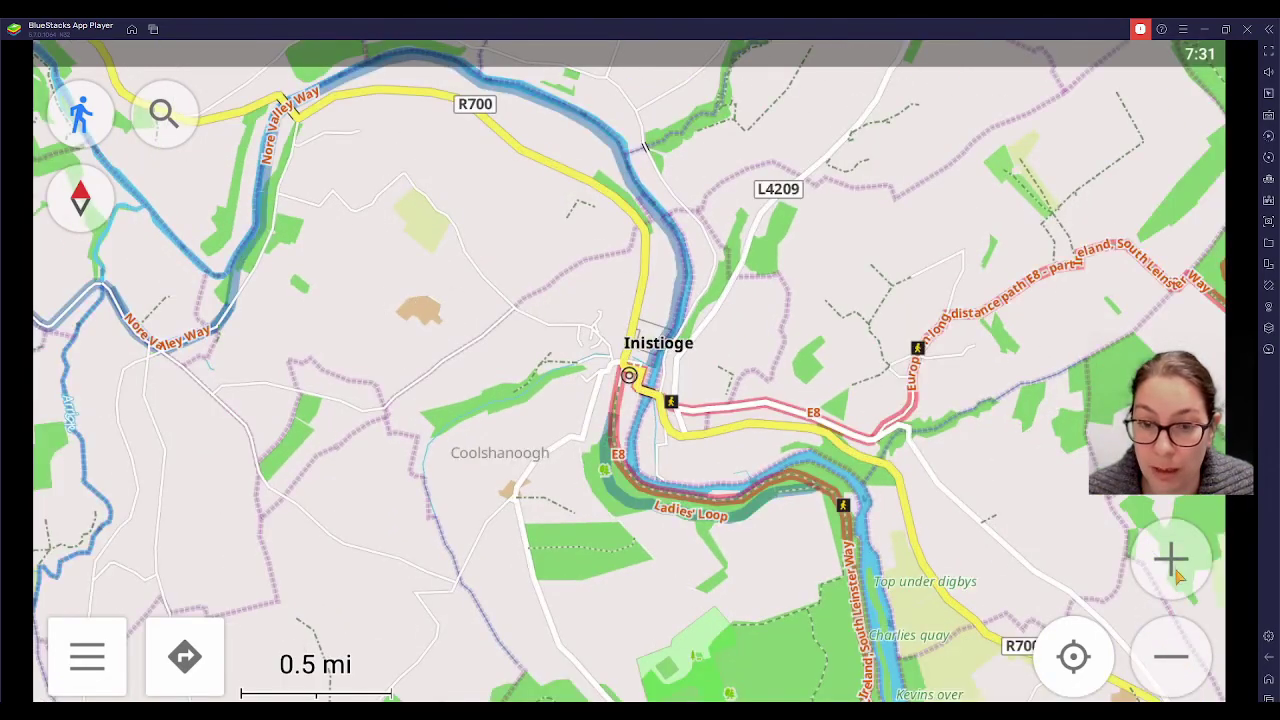
{"action": "left_click", "coordinate": [1180, 572]}
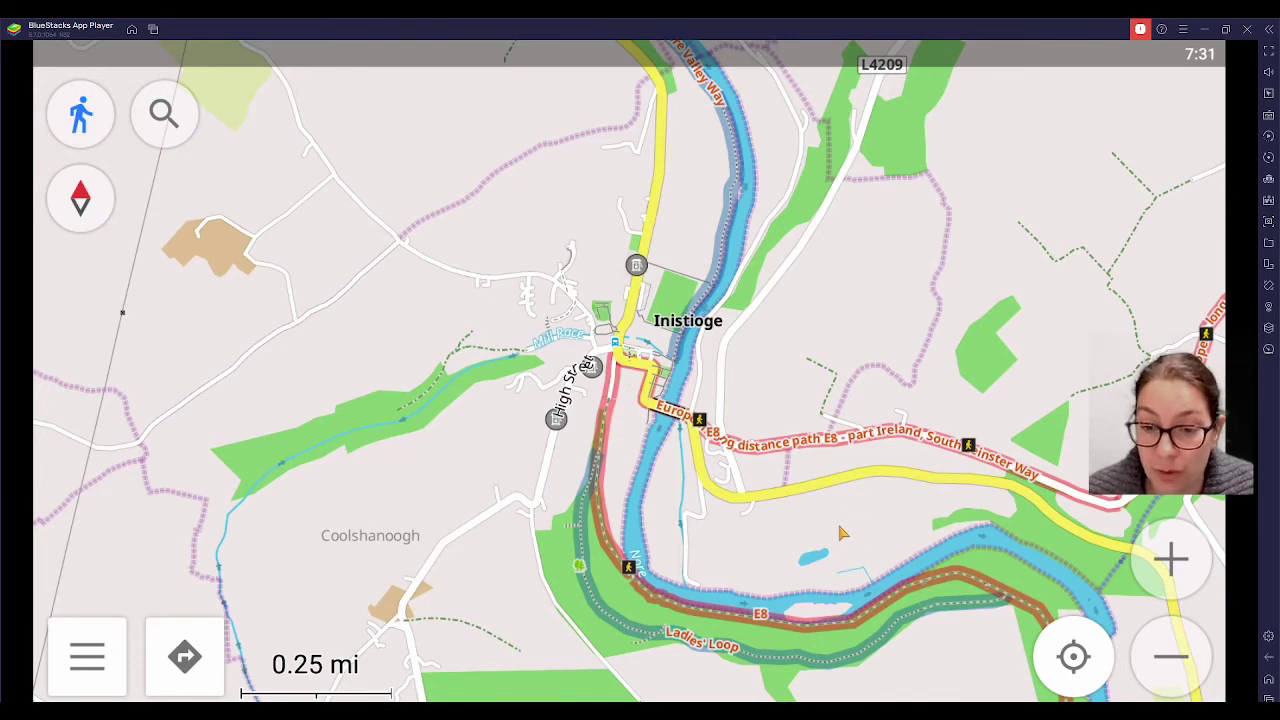
{"action": "left_click_drag", "start_coordinate": [845, 534], "coordinate": [786, 485]}
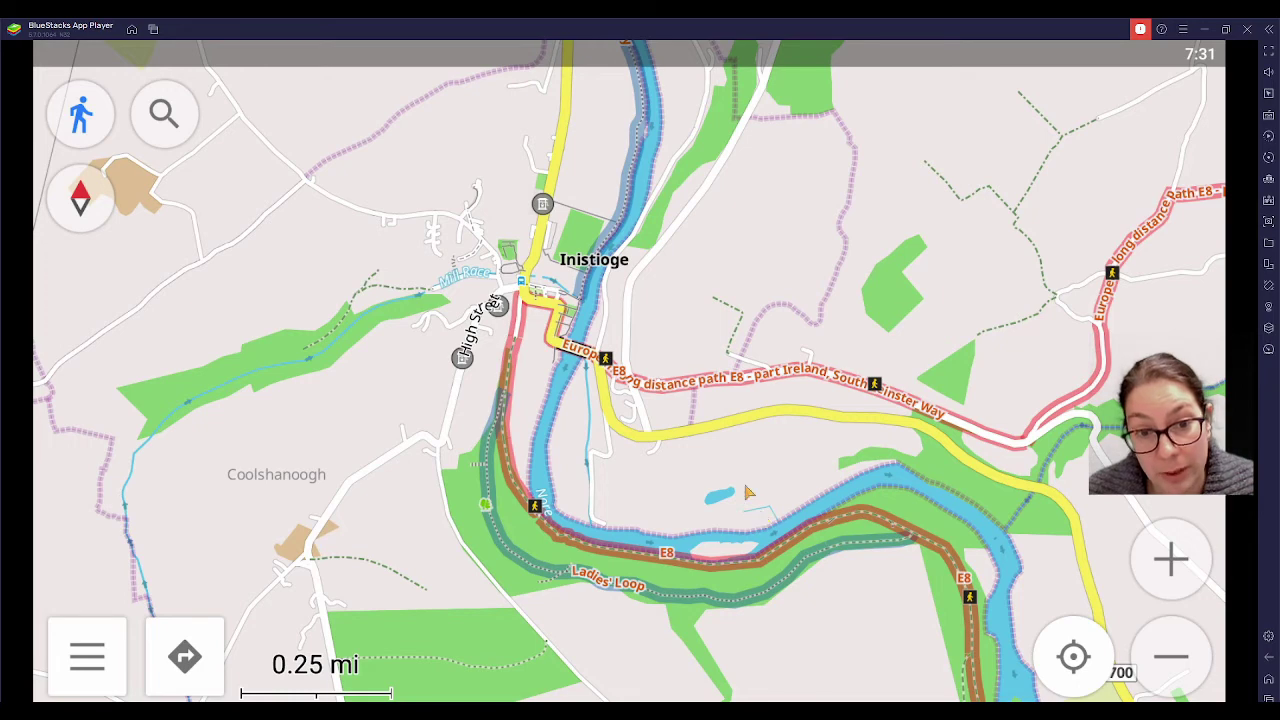
{"action": "left_click_drag", "start_coordinate": [762, 518], "coordinate": [696, 414]}
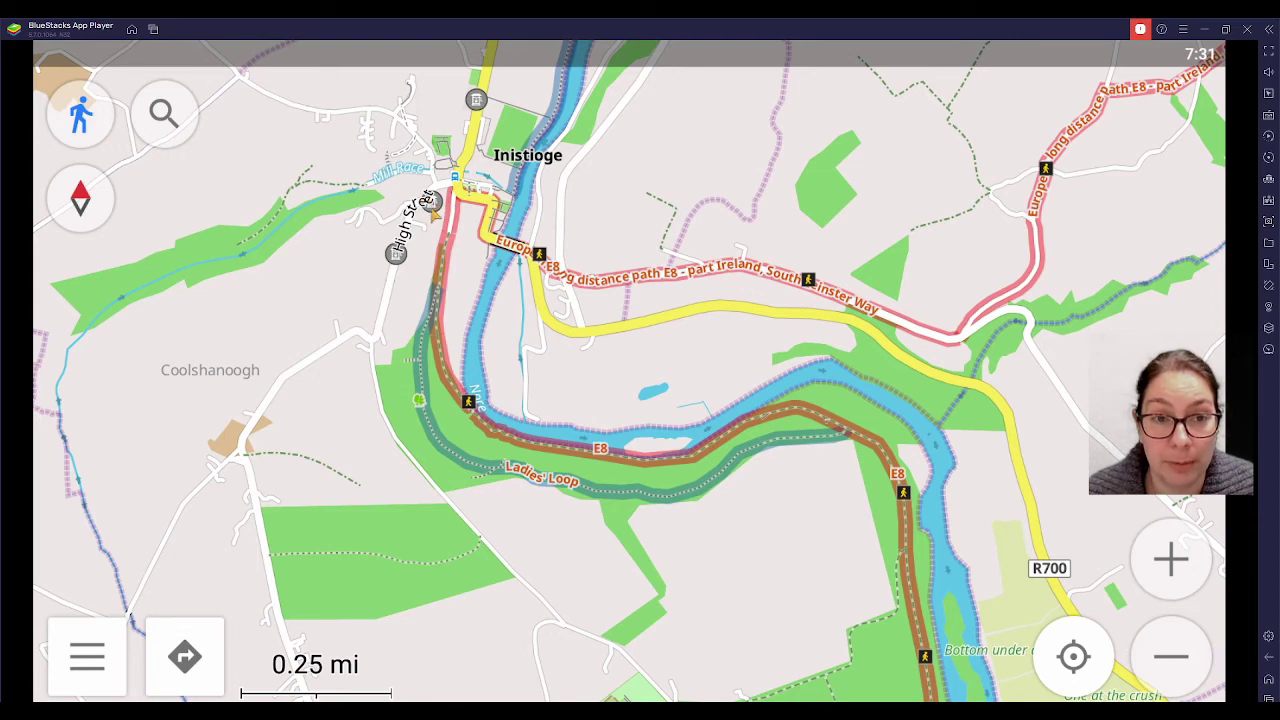
{"action": "left_click_drag", "start_coordinate": [408, 200], "coordinate": [561, 300]}
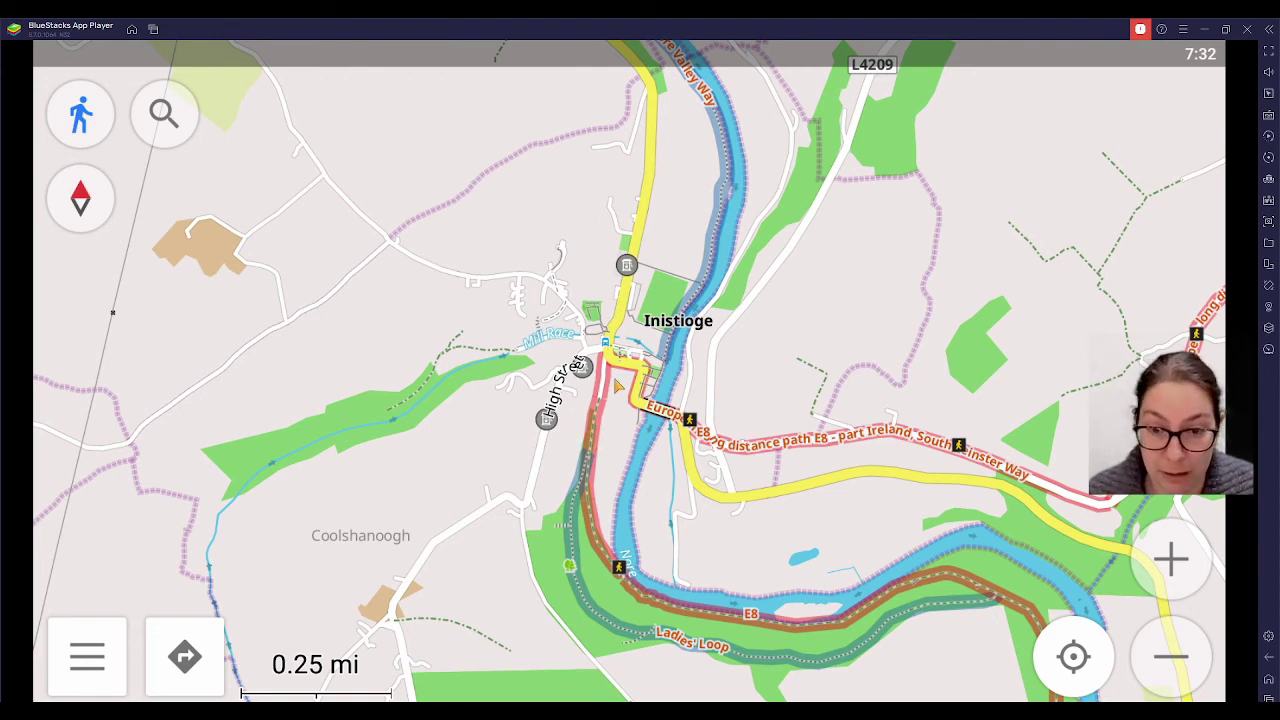
{"action": "left_click_drag", "start_coordinate": [659, 481], "coordinate": [641, 451]}
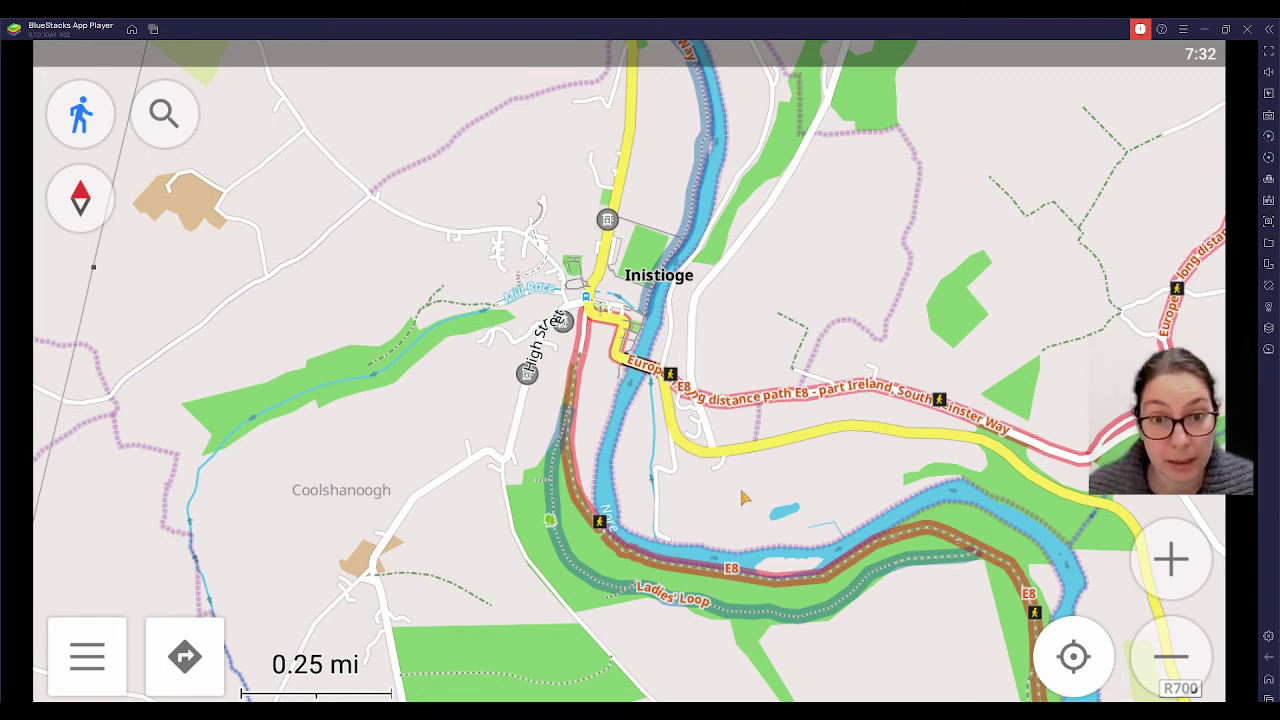
{"action": "left_click_drag", "start_coordinate": [748, 518], "coordinate": [738, 468]}
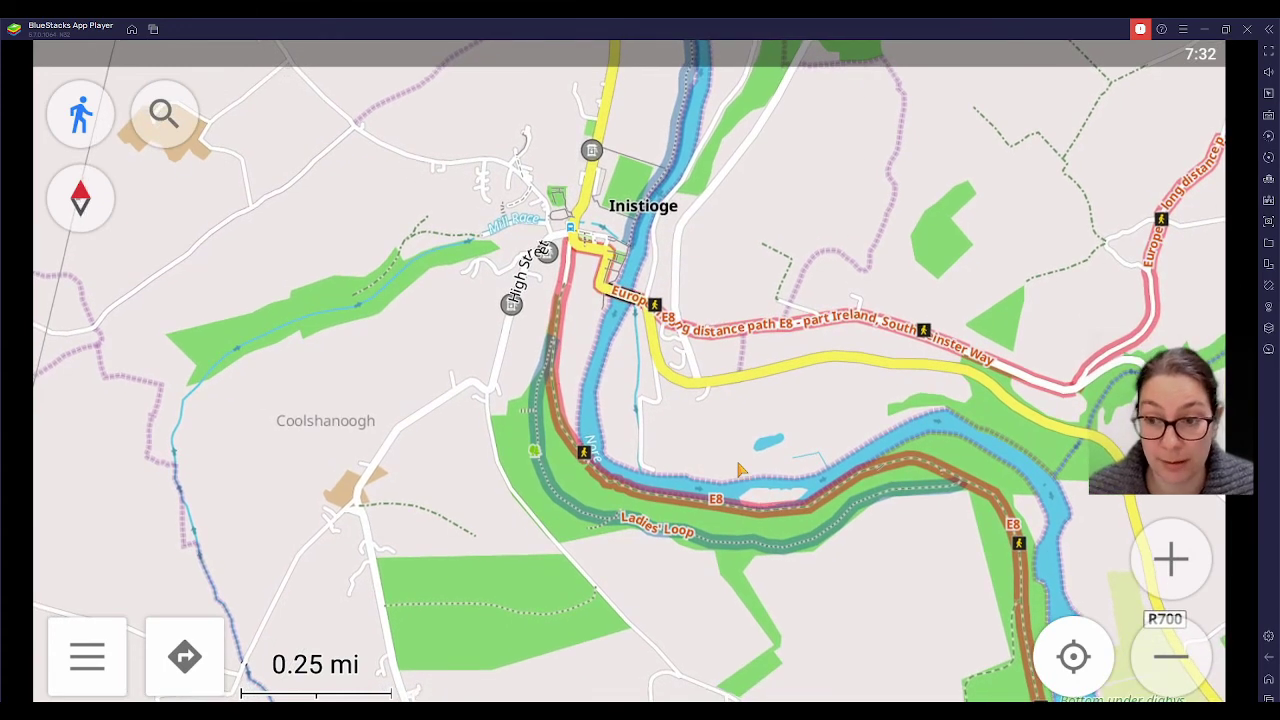